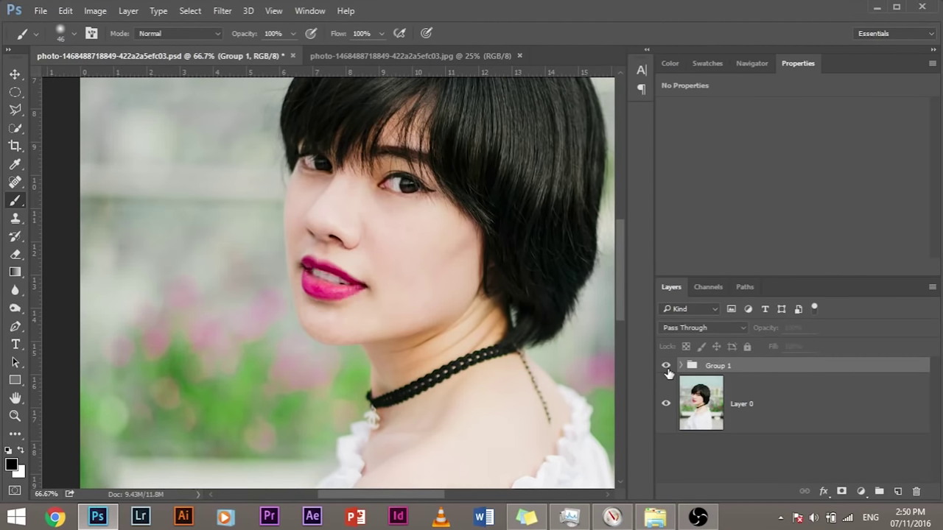
# Toggle Group 1 on and off to compare the closed-lips retouch with the original mouth
pyautogui.click(667, 370)
pyautogui.click(667, 370)
pyautogui.click(667, 370)
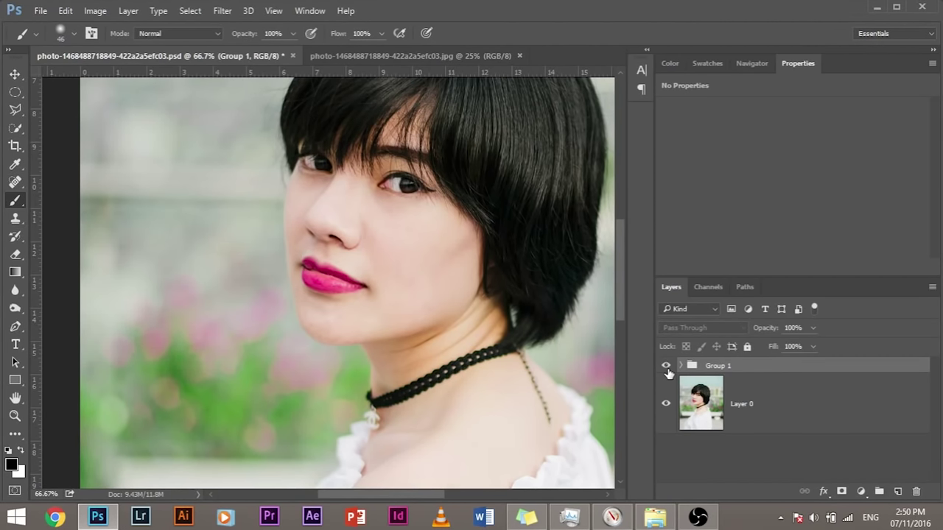
pyautogui.click(667, 370)
pyautogui.click(667, 370)
pyautogui.click(667, 370)
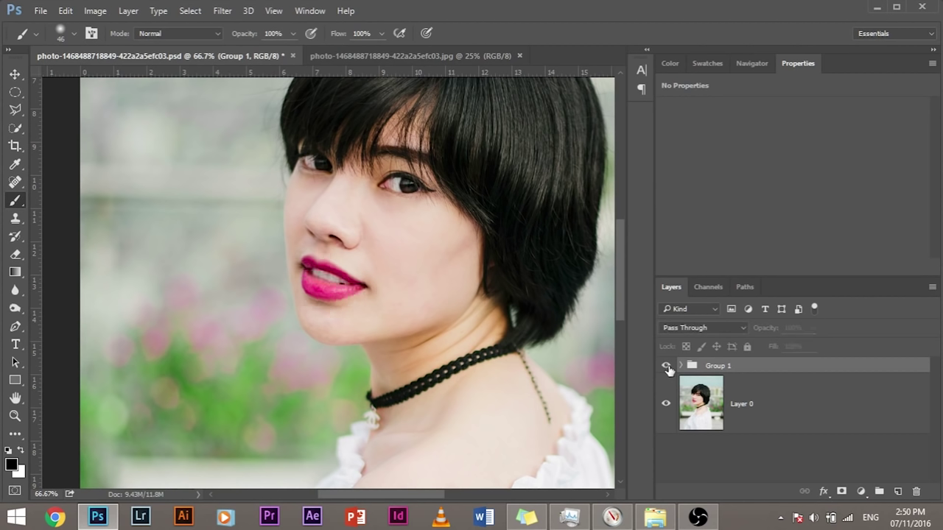
pyautogui.click(667, 369)
pyautogui.click(667, 369)
pyautogui.click(667, 369)
# Compare the retouch once more, then bring up the original jpg portrait
pyautogui.click(668, 374)
pyautogui.click(669, 373)
pyautogui.click(669, 373)
pyautogui.click(668, 374)
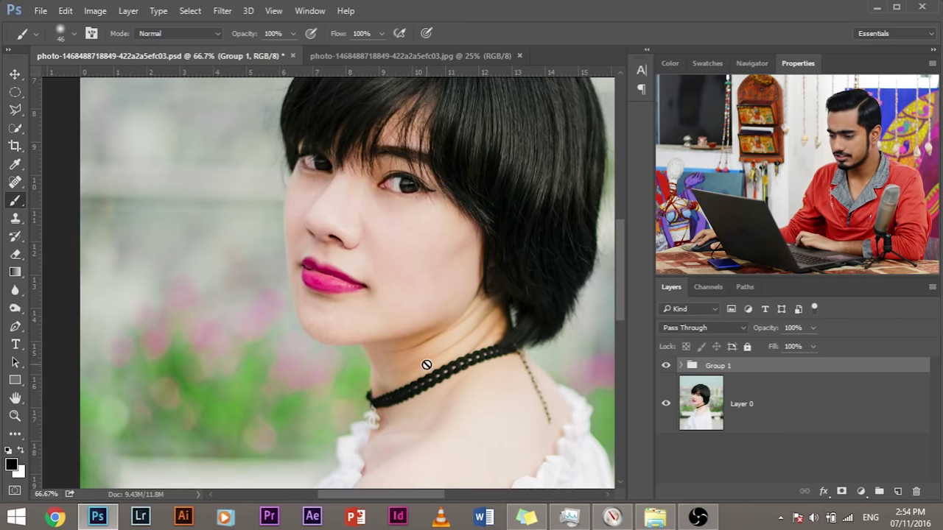
pyautogui.click(408, 59)
# Move the jpg tab first, zoom into the face, and undo a trial duplicate-and-delete of Background
pyautogui.moveTo(386, 60); pyautogui.dragTo(166, 71)
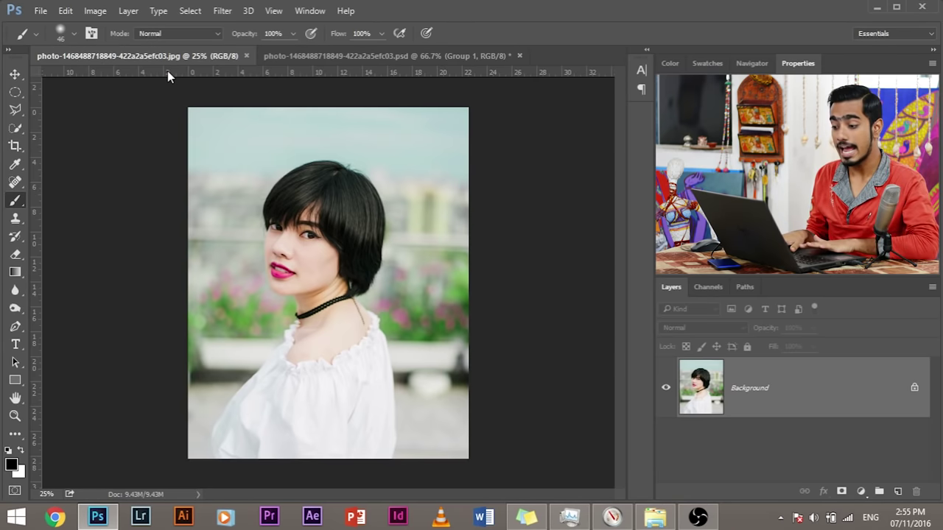
pyautogui.hotkey('ctrl', '+')
pyautogui.hotkey('ctrl', '+')
pyautogui.hotkey('ctrl', '+')
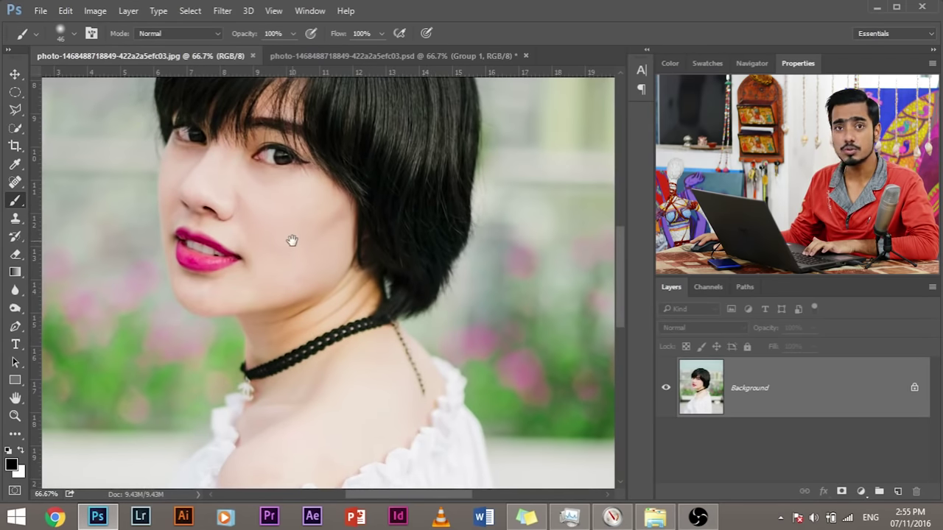
pyautogui.moveTo(292, 240); pyautogui.dragTo(379, 288)
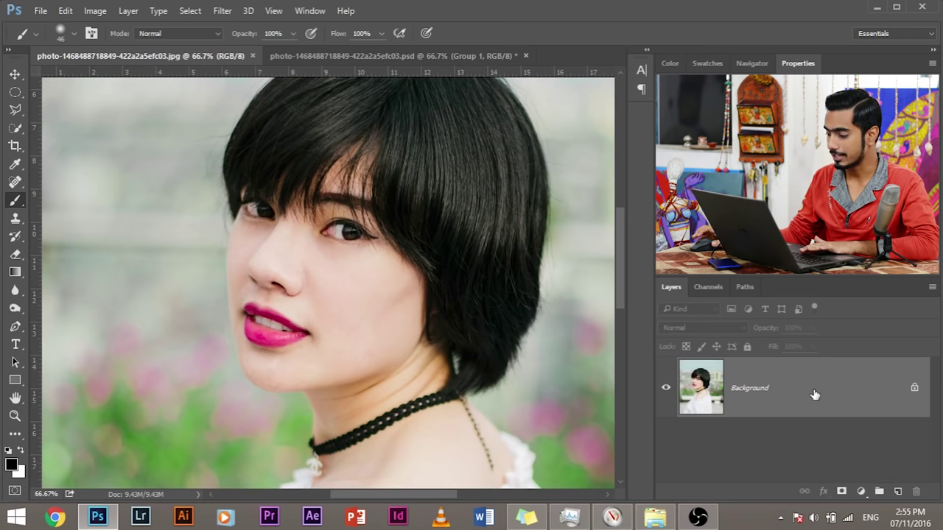
pyautogui.moveTo(848, 401); pyautogui.dragTo(899, 492)
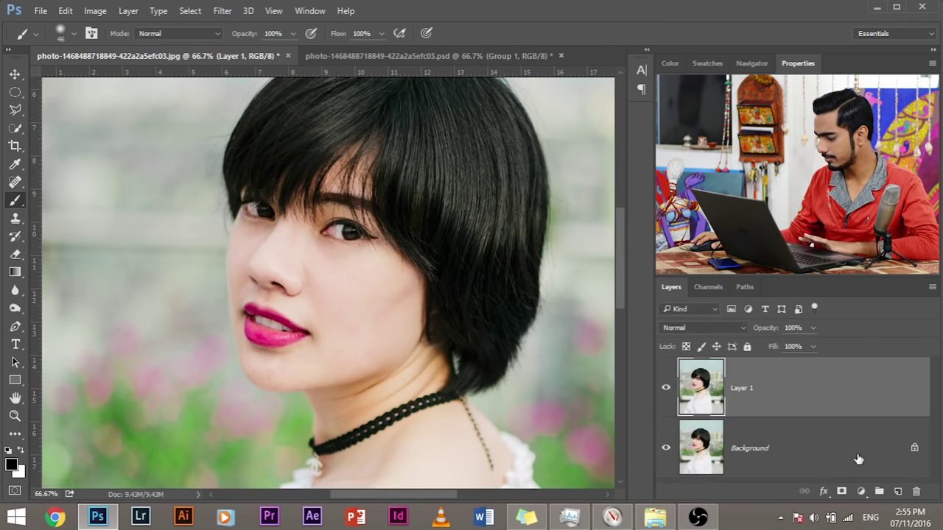
pyautogui.moveTo(858, 458); pyautogui.dragTo(914, 491)
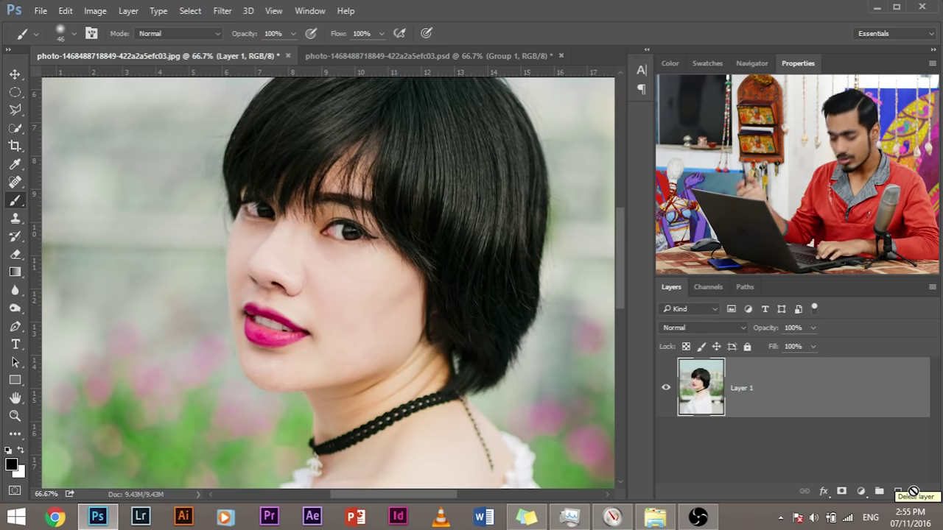
pyautogui.hotkey('ctrl', 'alt', 'z')
pyautogui.hotkey('ctrl', 'alt', 'z')
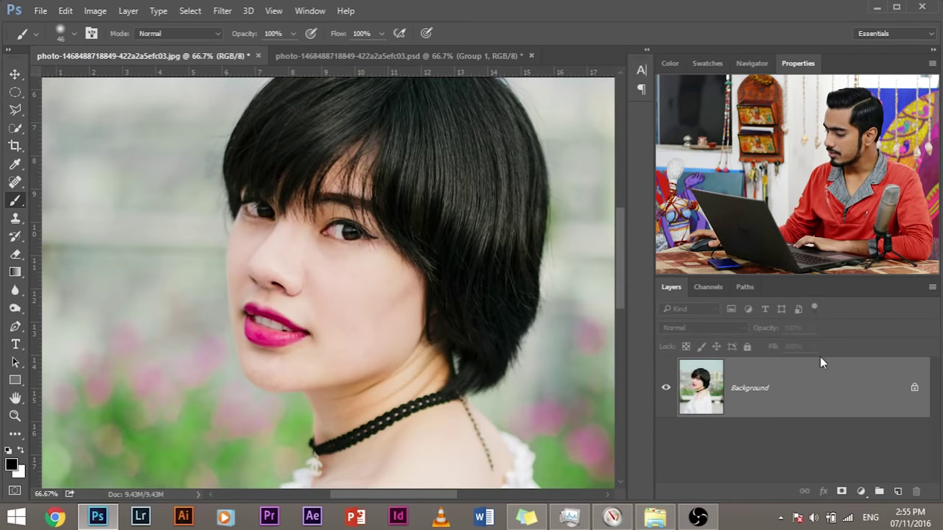
# Convert the locked Background into an ordinary layer named Back
pyautogui.doubleClick(748, 402)
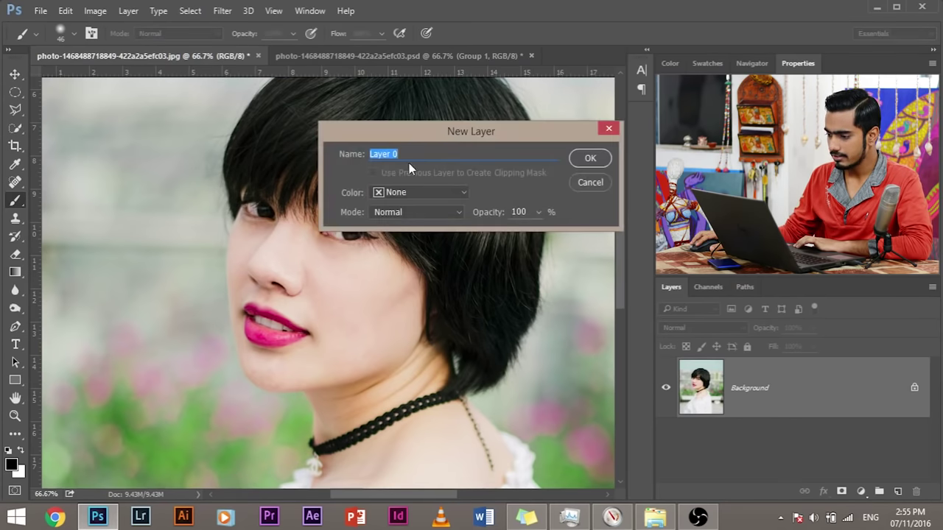
pyautogui.write('Back')
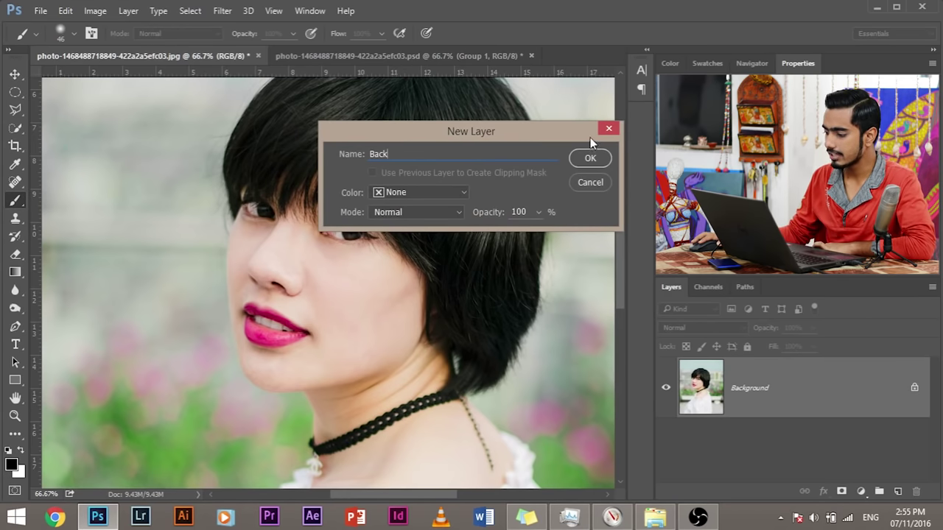
pyautogui.click(595, 159)
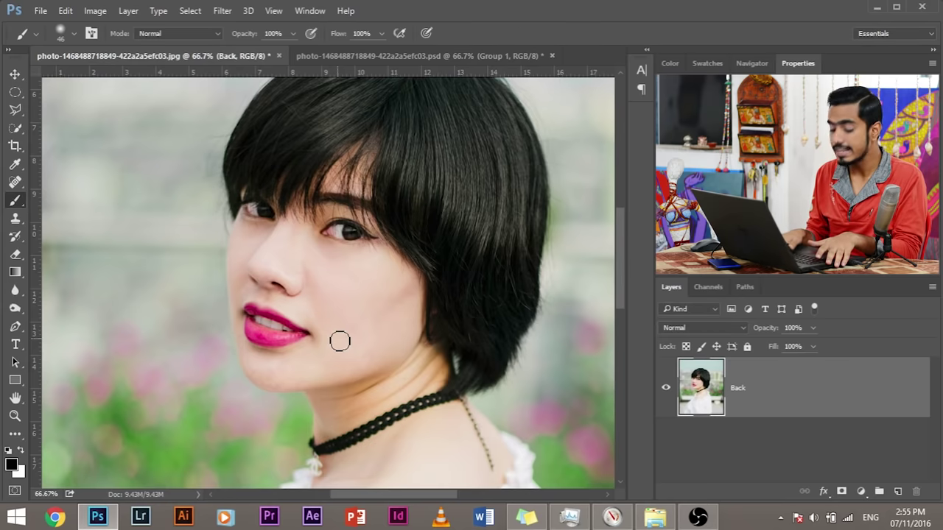
pyautogui.keyDown('ctrl'); pyautogui.click(337, 337); pyautogui.keyUp('ctrl')
# Zoom to 200% on the mouth and pick the Polygonal Lasso Tool from the lasso flyout
pyautogui.keyDown('ctrl'); pyautogui.click(337, 337); pyautogui.keyUp('ctrl')
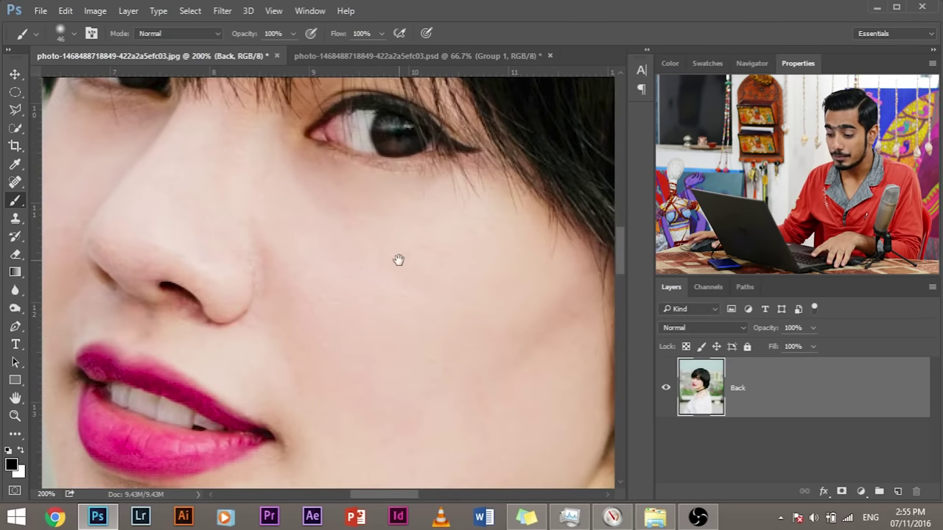
pyautogui.scroll(-3, 280, 254)
pyautogui.hscroll(-2, 318, 284)
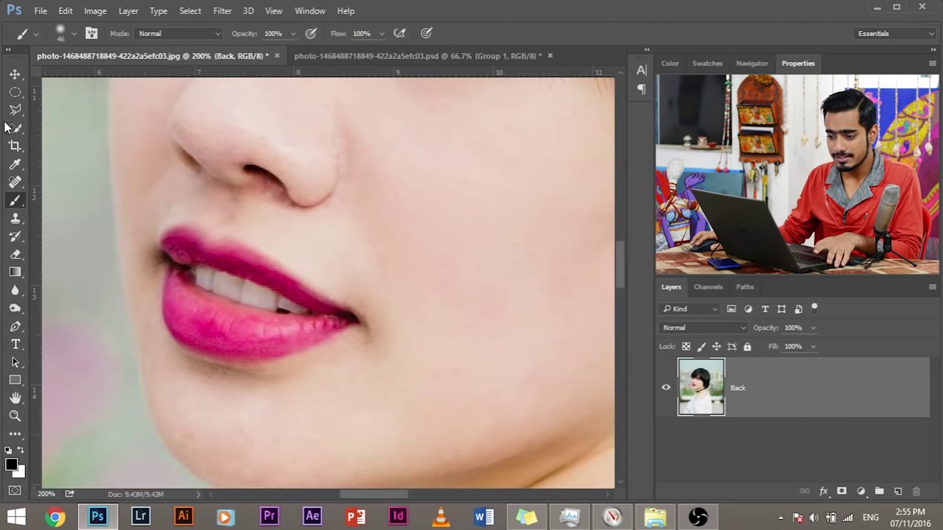
pyautogui.click(14, 109)
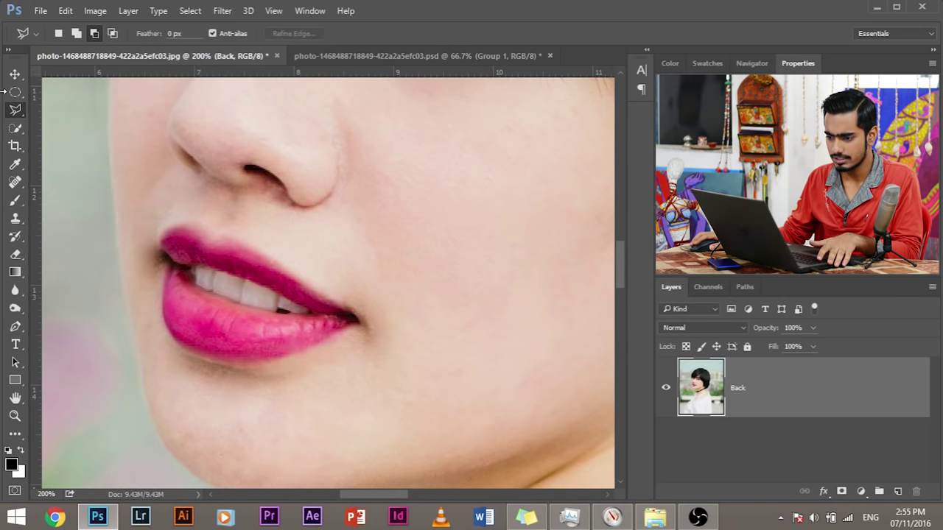
pyautogui.rightClick(14, 109)
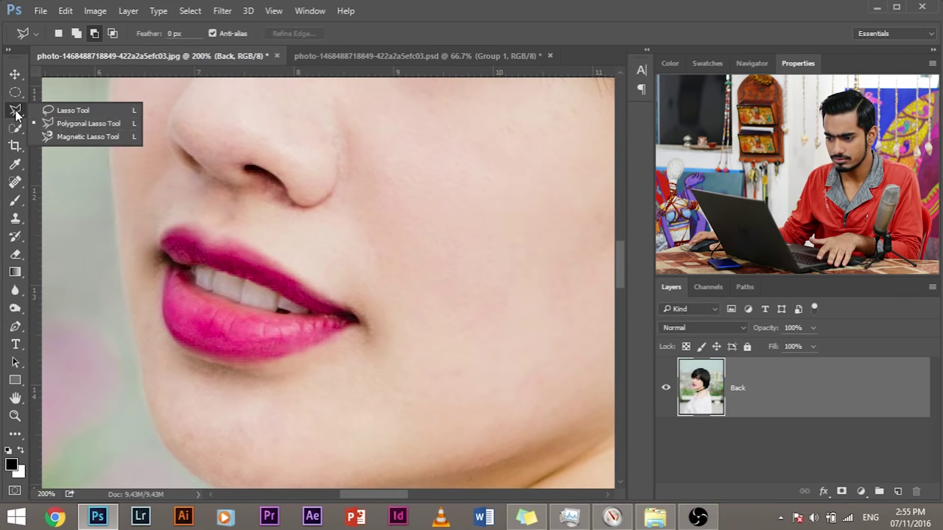
pyautogui.click(63, 125)
# Outline the area from below the nose to the jawline and copy it to Layer 1
pyautogui.moveTo(206, 196); pyautogui.dragTo(231, 172)
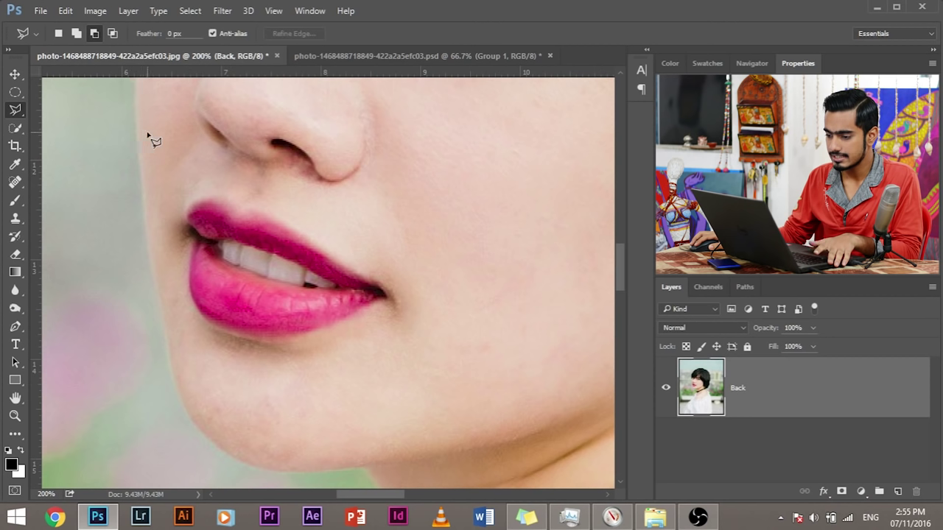
pyautogui.click(147, 134)
pyautogui.click(157, 236)
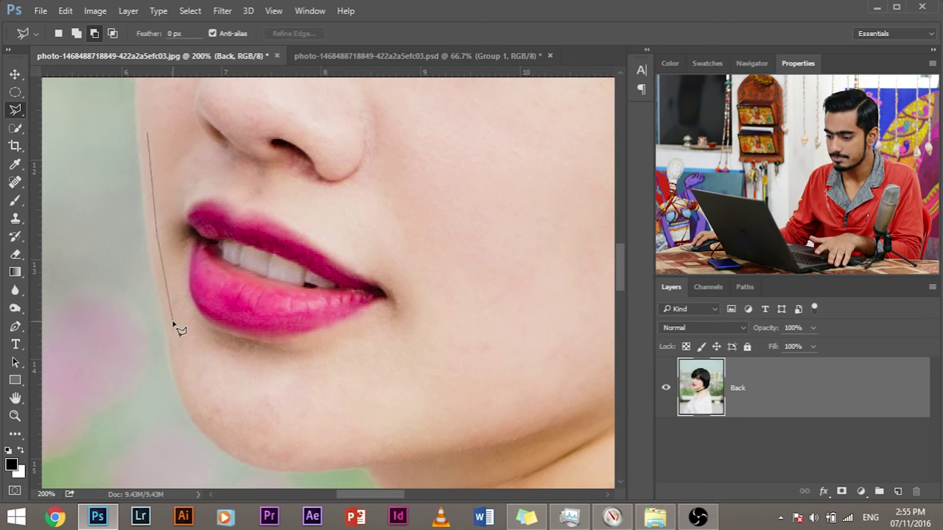
pyautogui.click(264, 455)
pyautogui.click(338, 458)
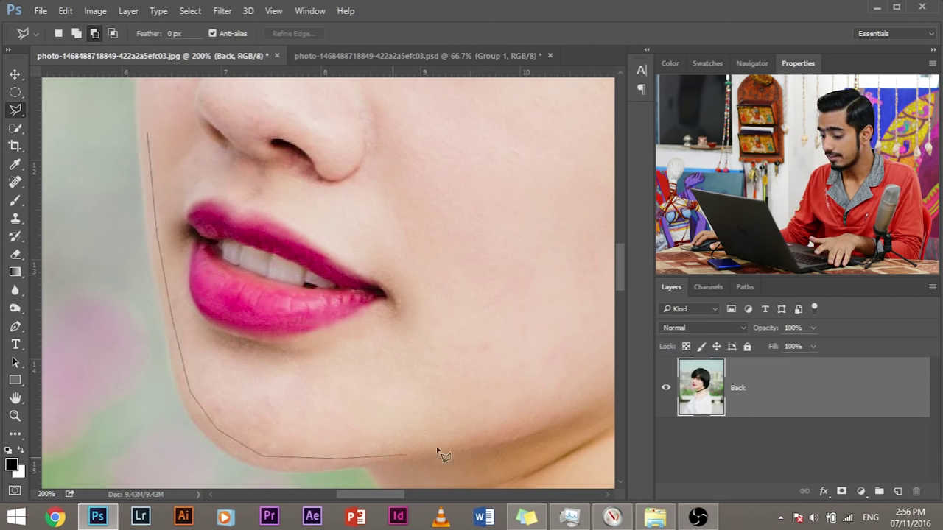
pyautogui.click(541, 411)
pyautogui.click(598, 364)
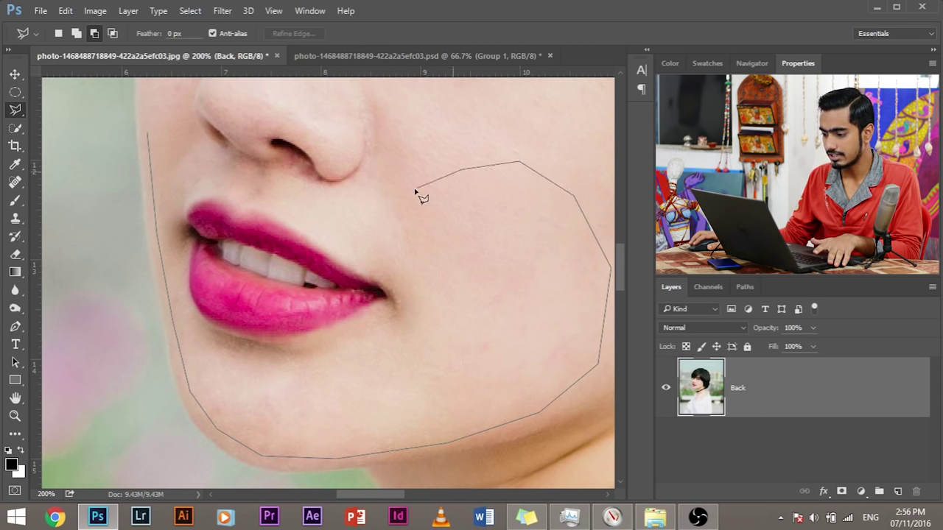
pyautogui.click(302, 190)
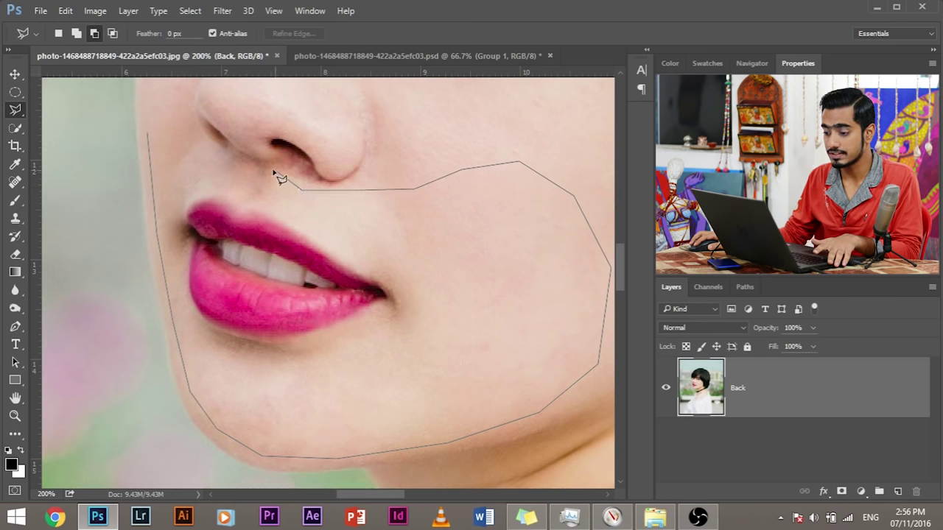
pyautogui.click(206, 156)
pyautogui.click(167, 124)
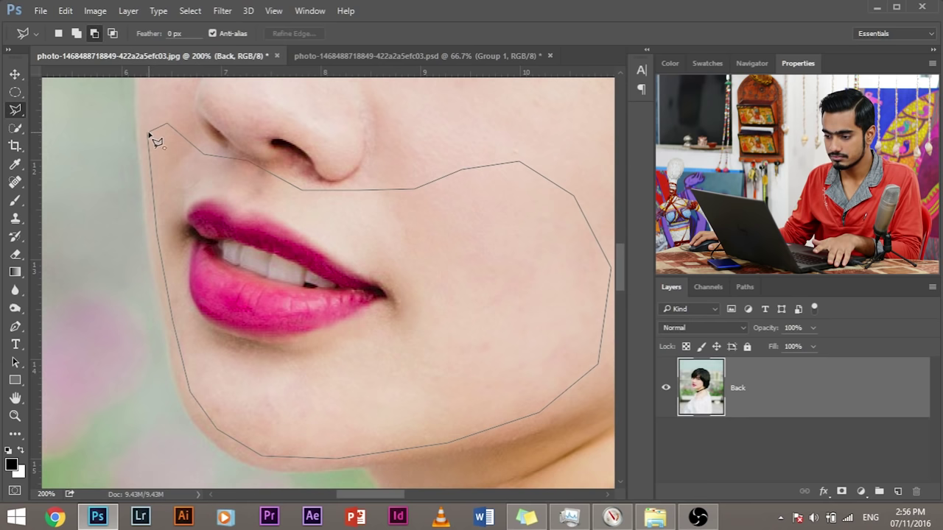
pyautogui.click(149, 135)
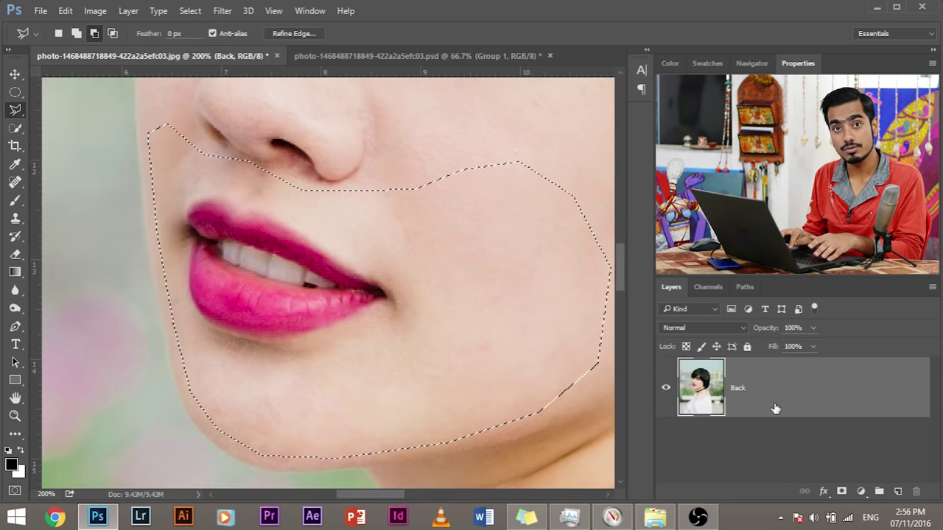
pyautogui.hotkey('ctrl', 'j')
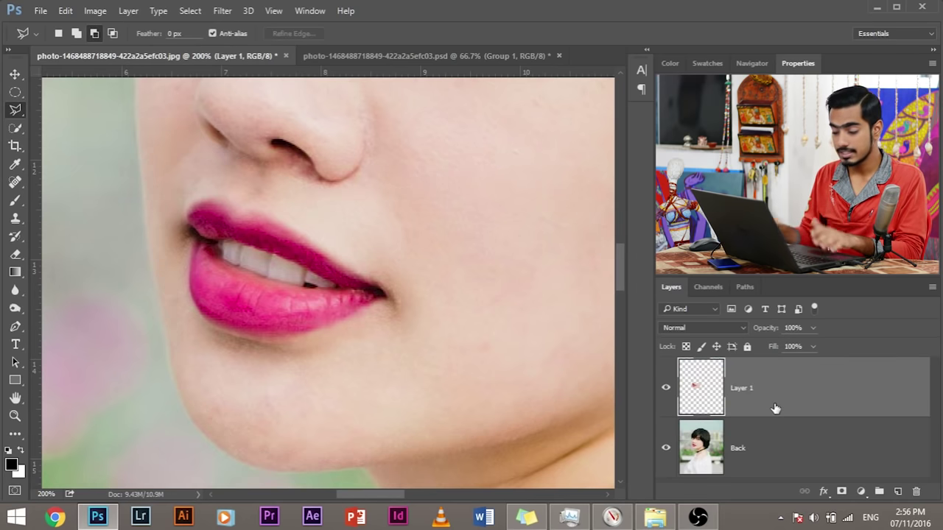
# Toggle the Back and Layer 1 visibility to check the copied mouth patch
pyautogui.click(666, 451)
pyautogui.click(665, 449)
pyautogui.click(666, 388)
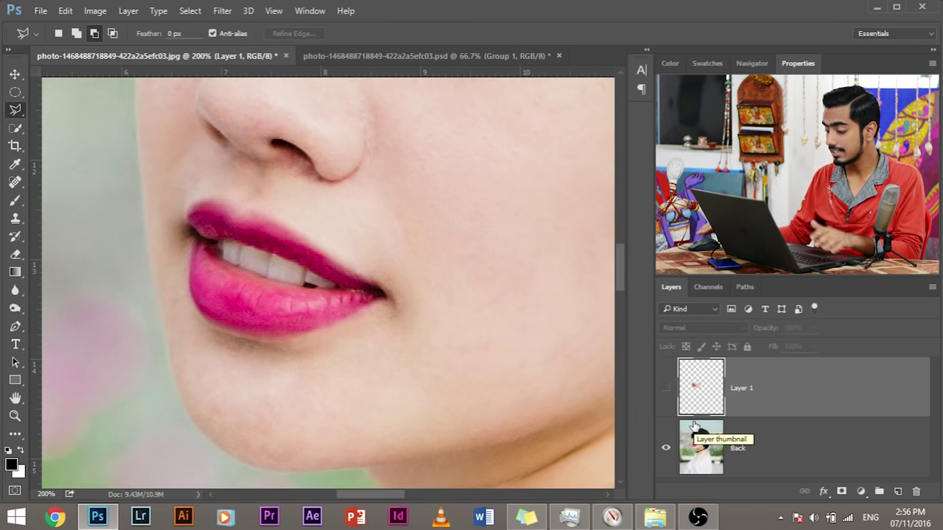
pyautogui.click(666, 388)
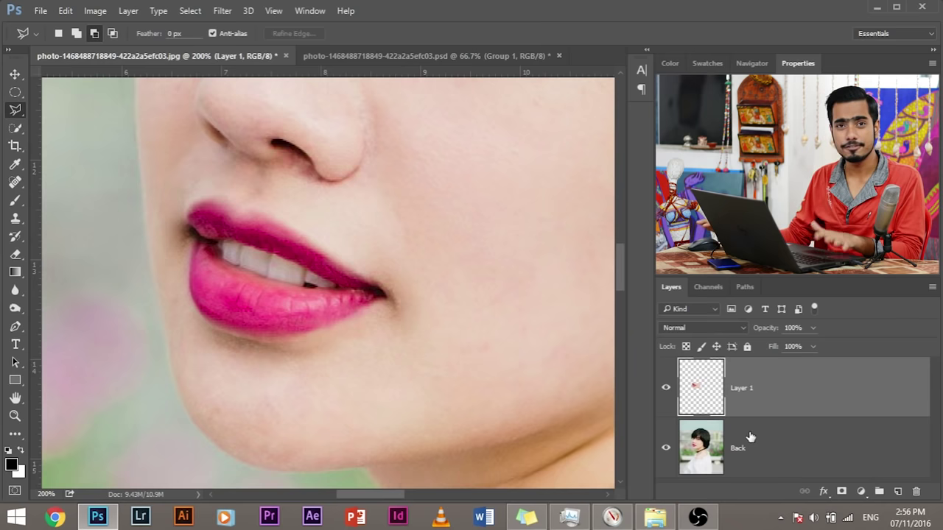
# Try shifting Layer 1 with the Move tool, then undo so it stays aligned
pyautogui.click(16, 73)
pyautogui.moveTo(316, 280); pyautogui.dragTo(452, 398)
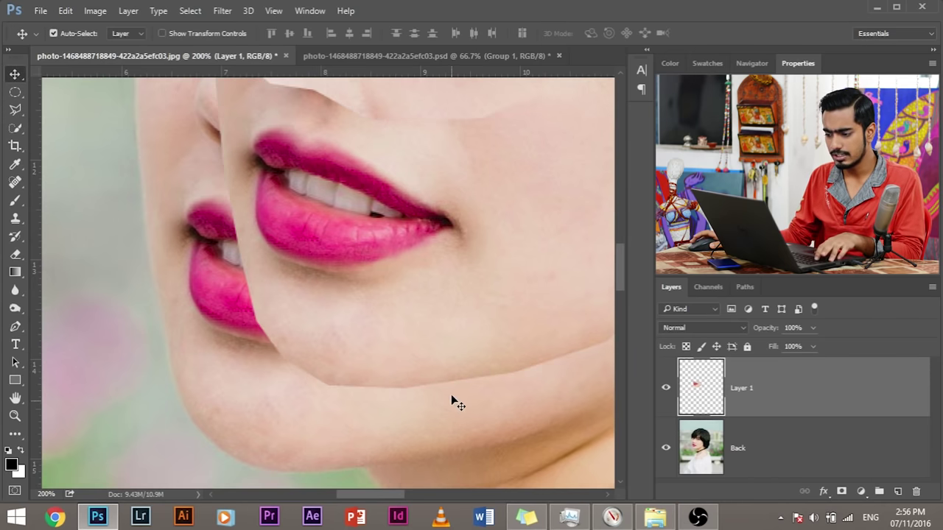
pyautogui.hotkey('ctrl', 'z')
pyautogui.scroll(1, 451, 394)
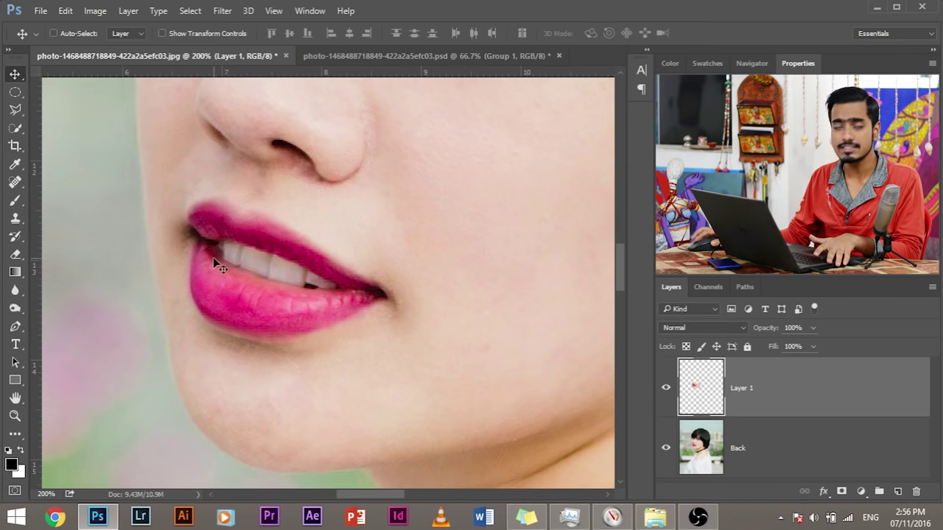
# Zoom in on the lips, frame the teeth, and switch to the Polygonal Lasso
pyautogui.hotkey('ctrl', '+')
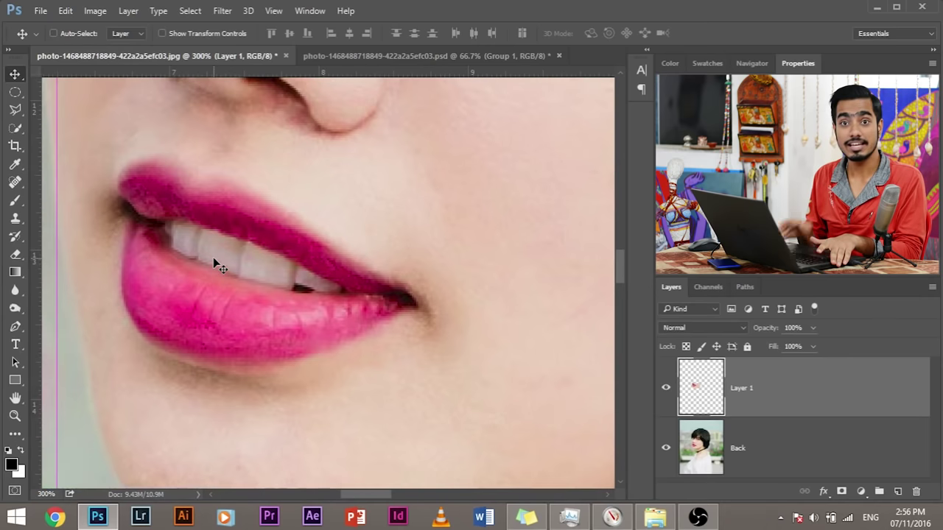
pyautogui.hotkey('ctrl', '+')
pyautogui.hotkey('ctrl', '+')
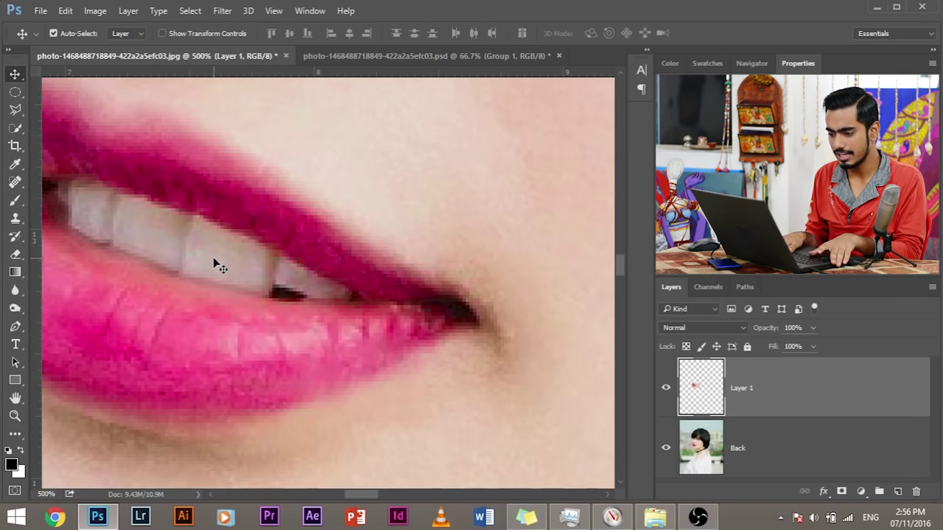
pyautogui.hotkey('ctrl', '-')
pyautogui.hotkey('ctrl', '+')
pyautogui.moveTo(209, 228); pyautogui.dragTo(341, 319)
pyautogui.moveTo(113, 218); pyautogui.dragTo(181, 249)
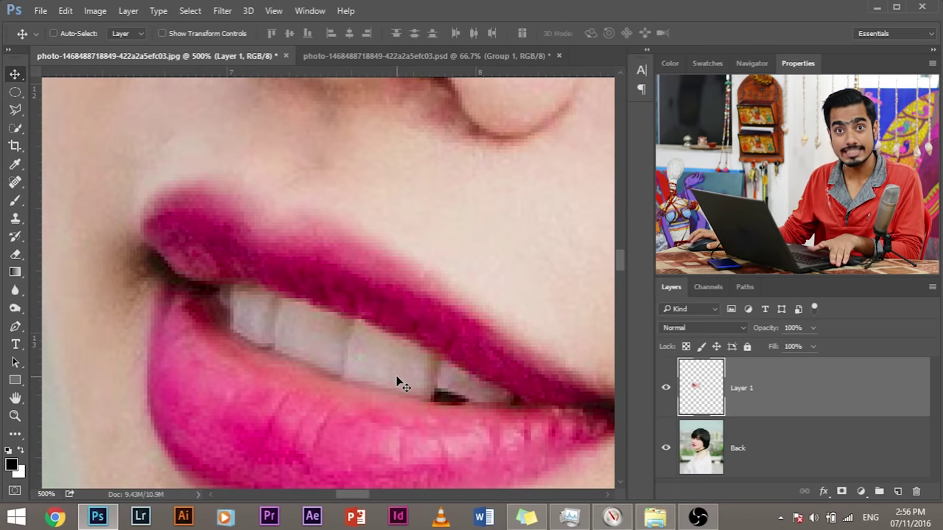
pyautogui.scroll(-2, 478, 346)
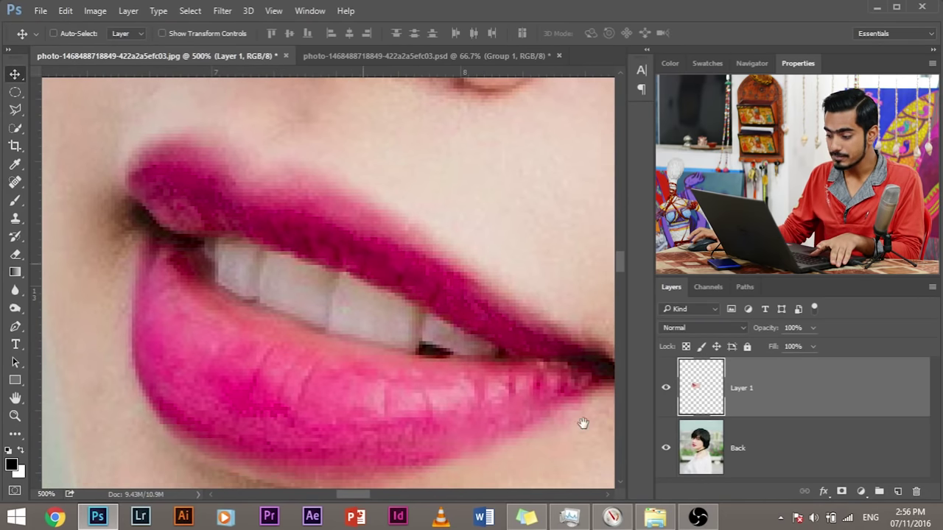
pyautogui.click(15, 110)
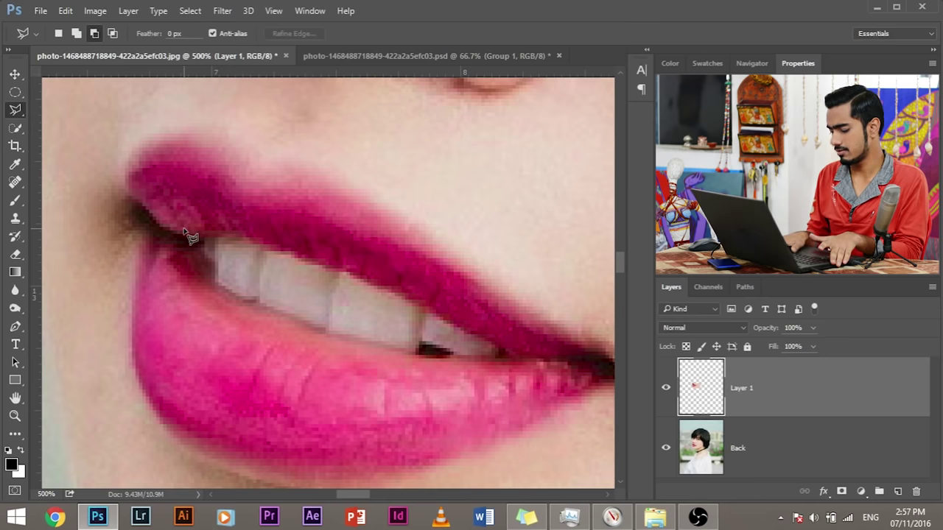
pyautogui.hotkey('ctrl', '+')
pyautogui.moveTo(237, 308); pyautogui.dragTo(221, 300)
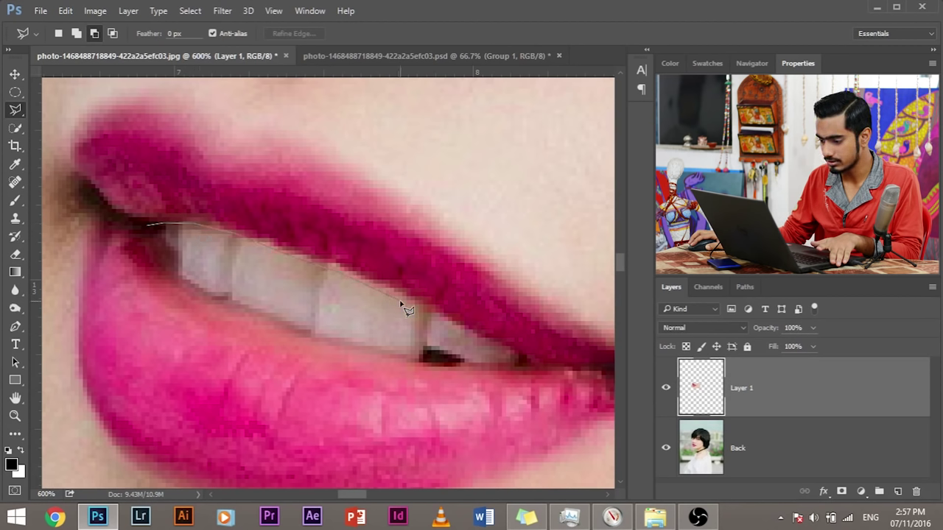
# Outline the teeth on Layer 1, delete them, and deselect
pyautogui.click(443, 318)
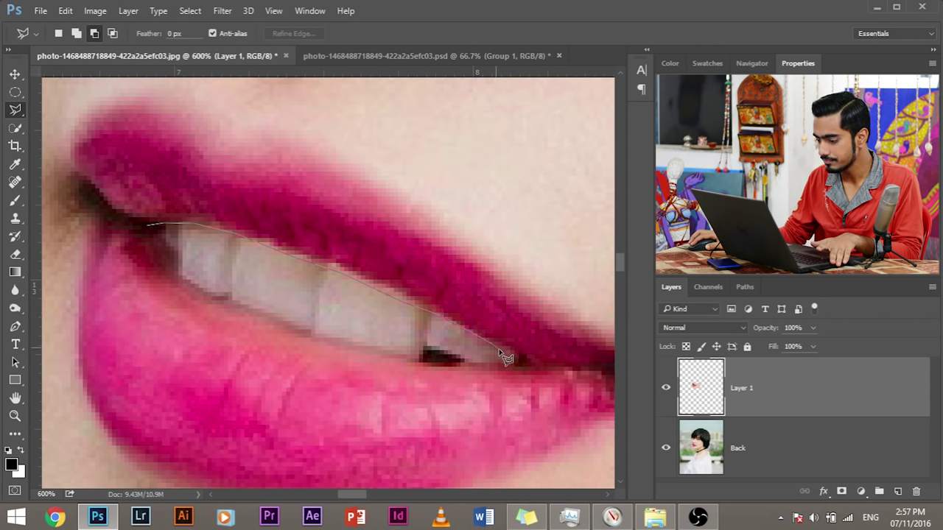
pyautogui.click(529, 361)
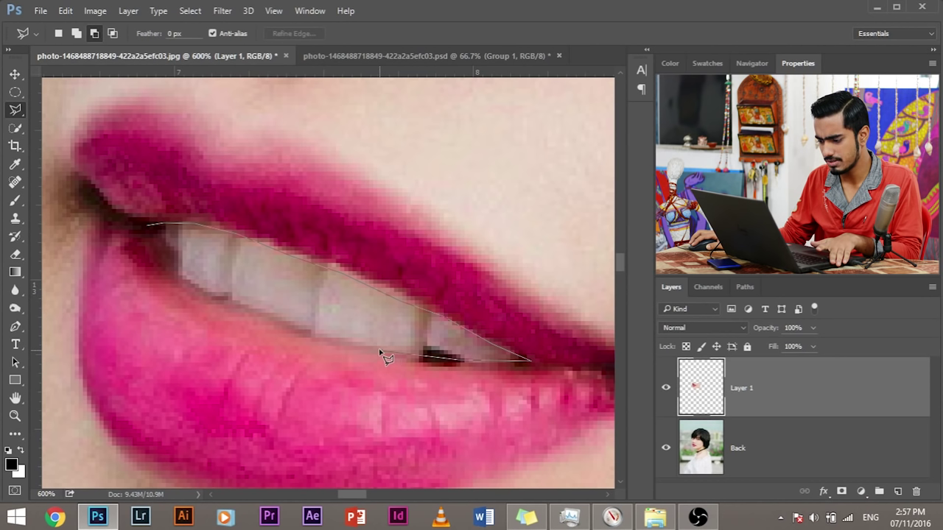
pyautogui.click(333, 341)
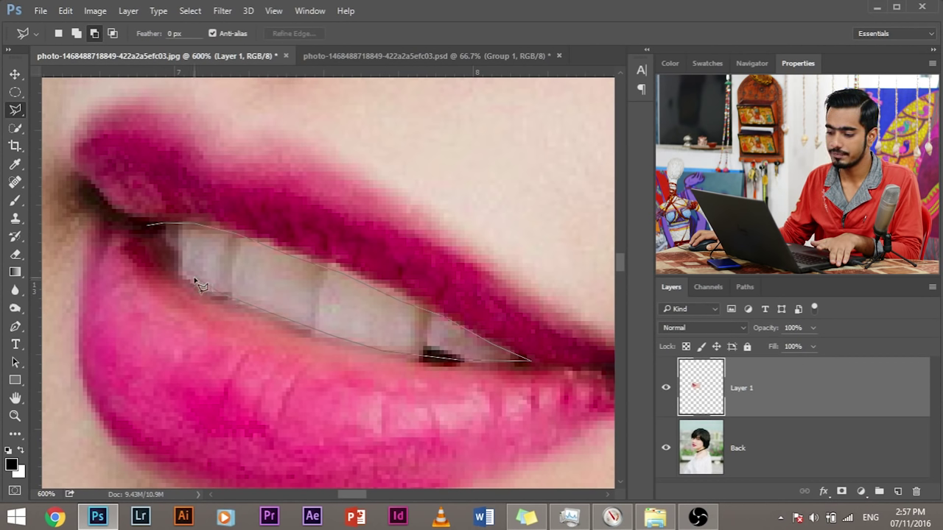
pyautogui.click(154, 233)
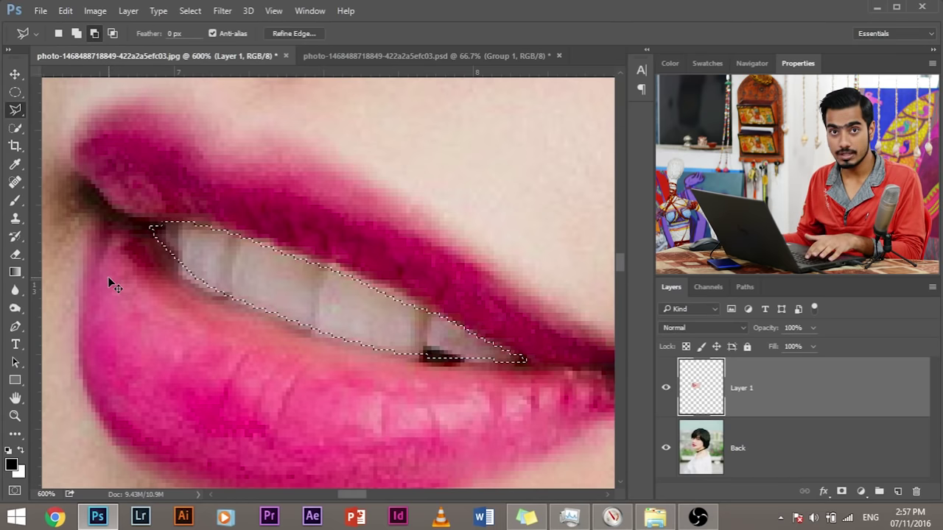
pyautogui.hotkey('ctrl', 'd')
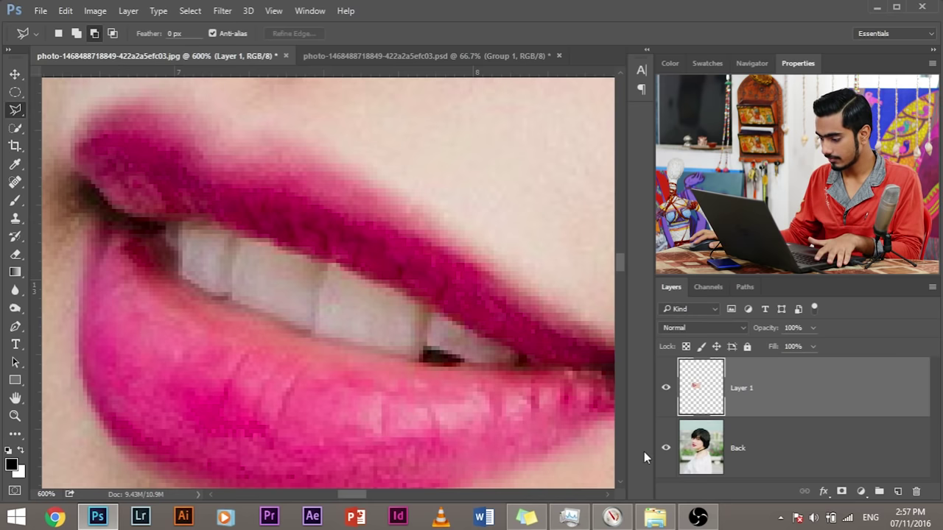
# Toggle the Back photo to check the transparent gap, zoom out, and leave Back hidden
pyautogui.click(666, 450)
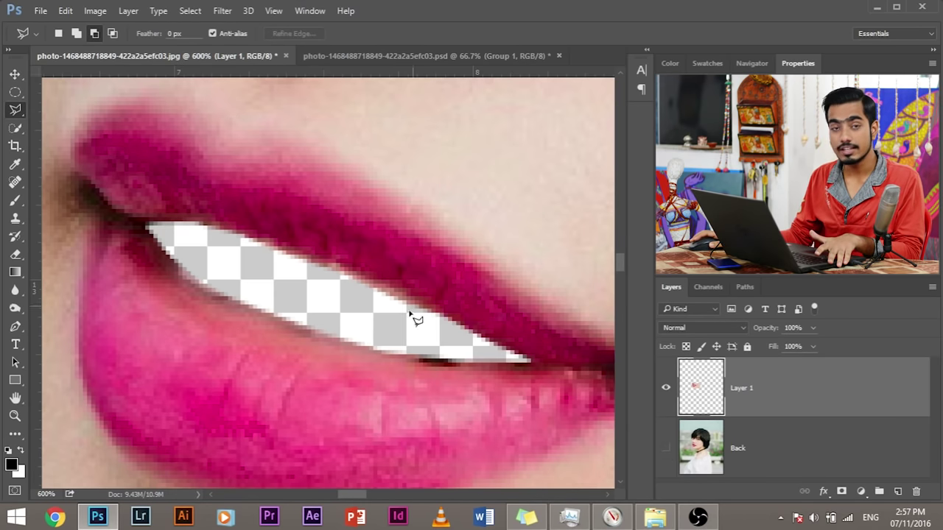
pyautogui.scroll(-2, 403, 298)
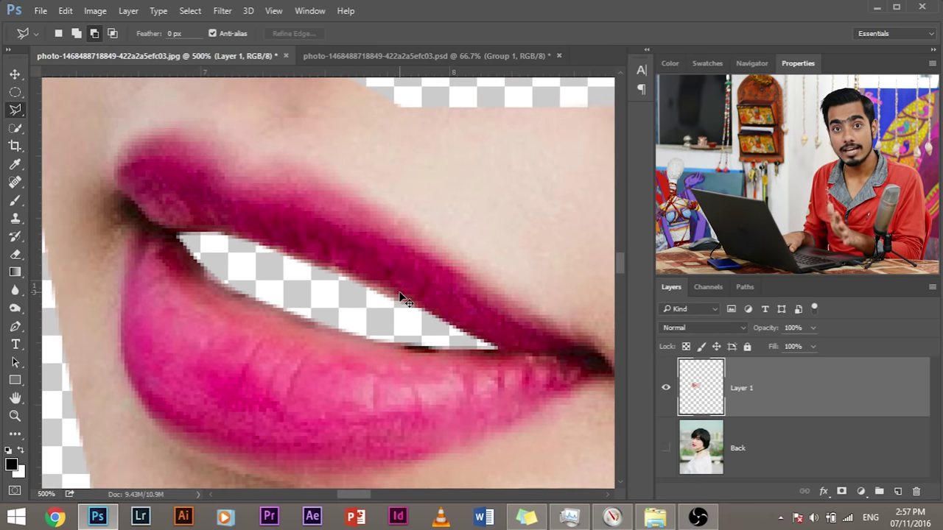
pyautogui.scroll(-3, 403, 299)
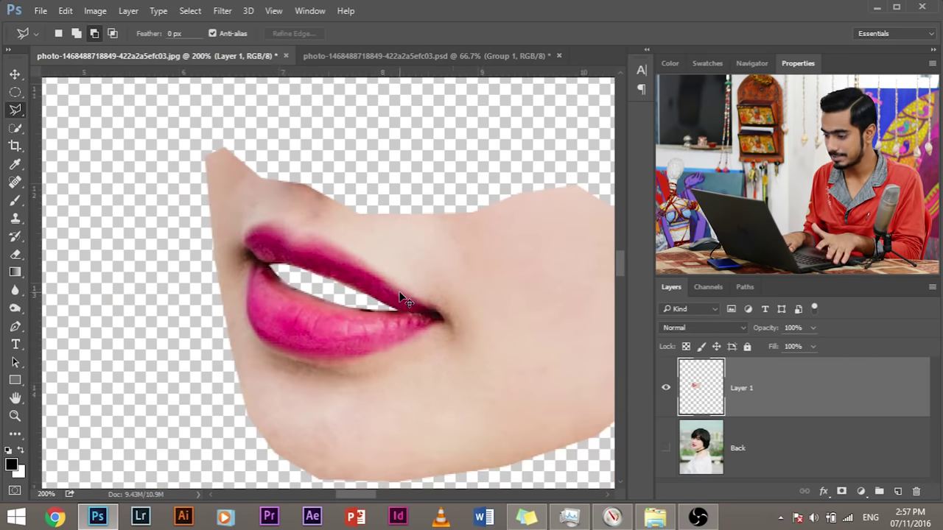
pyautogui.click(665, 449)
pyautogui.click(665, 448)
pyautogui.click(665, 449)
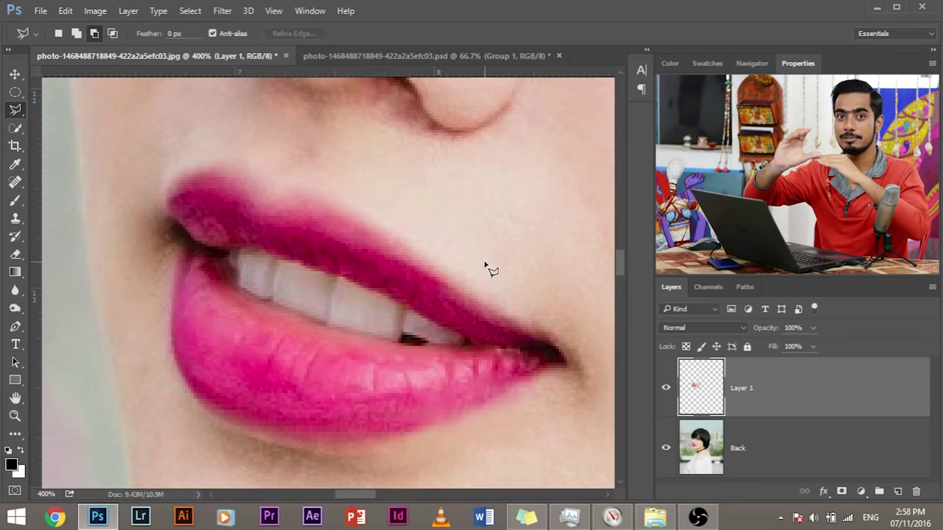
pyautogui.hotkey('ctrl', '-')
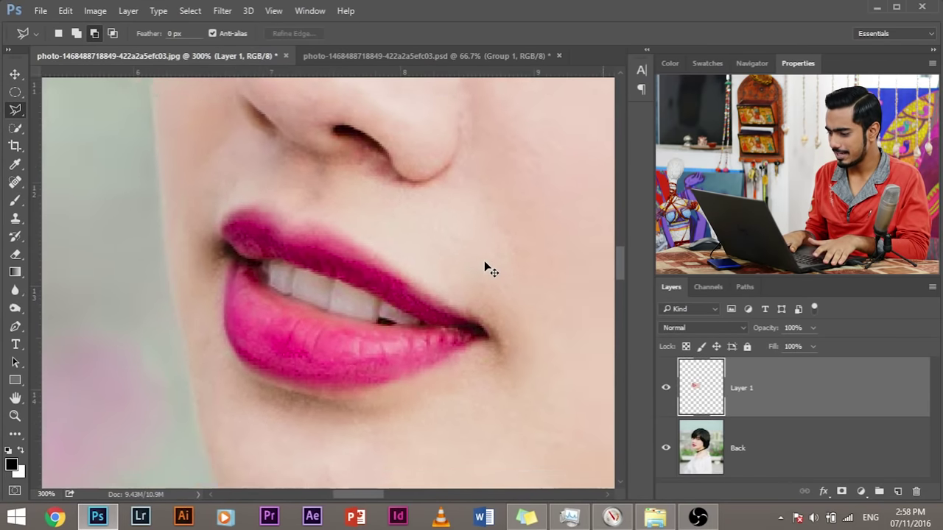
pyautogui.hotkey('ctrl', '-')
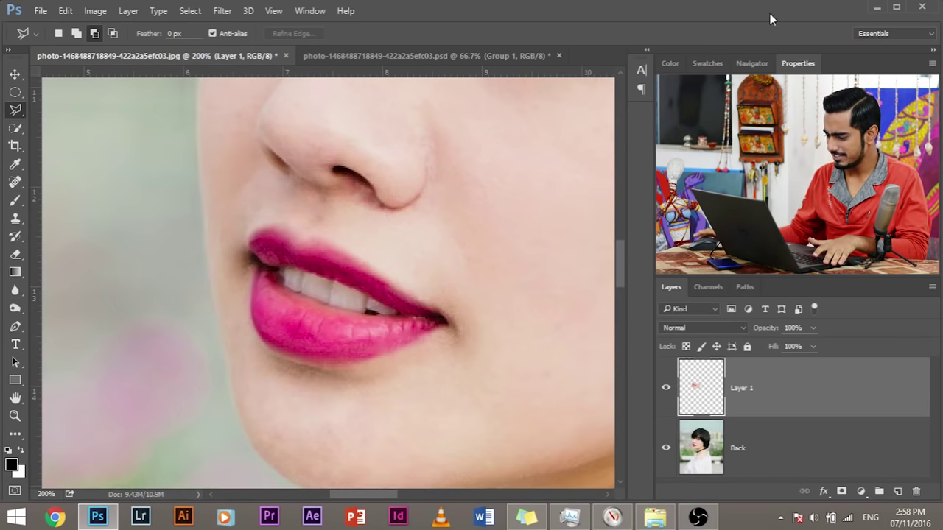
pyautogui.click(666, 447)
# Lasso the upper lip and skin above the mouth line and copy it to a new Layer 2
pyautogui.moveTo(440, 284); pyautogui.dragTo(312, 295)
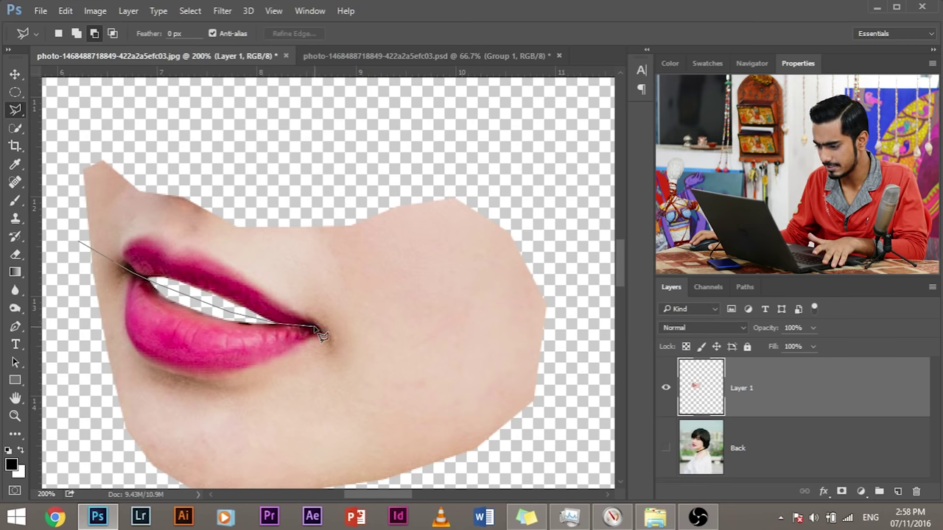
pyautogui.click(563, 377)
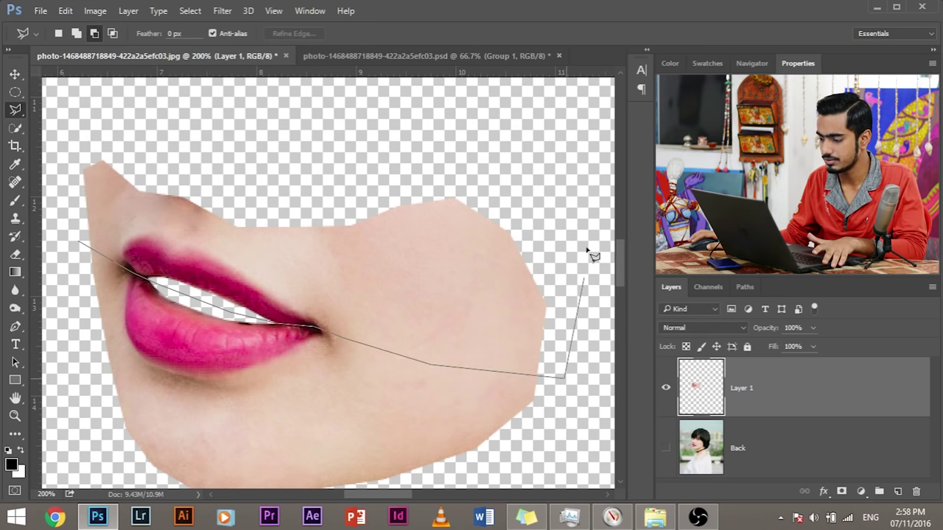
pyautogui.click(585, 226)
pyautogui.click(483, 144)
pyautogui.click(379, 139)
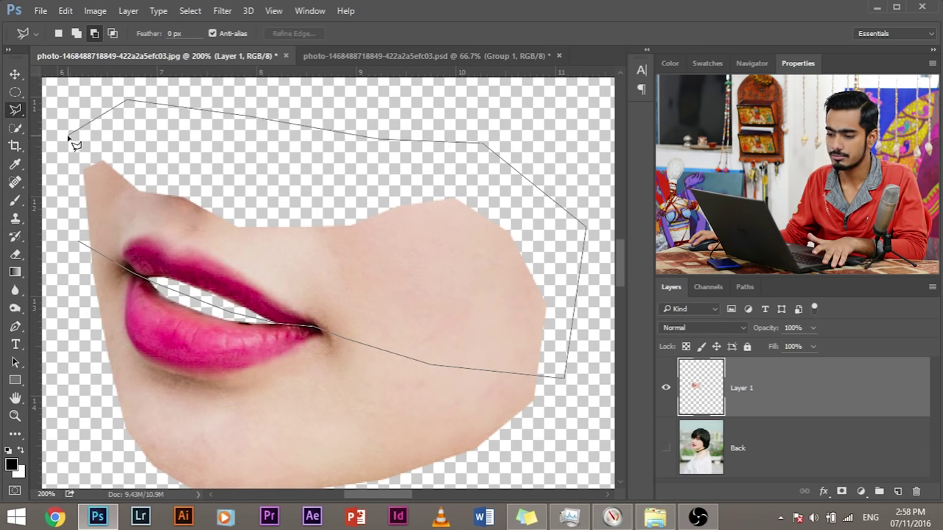
pyautogui.click(59, 217)
pyautogui.click(77, 240)
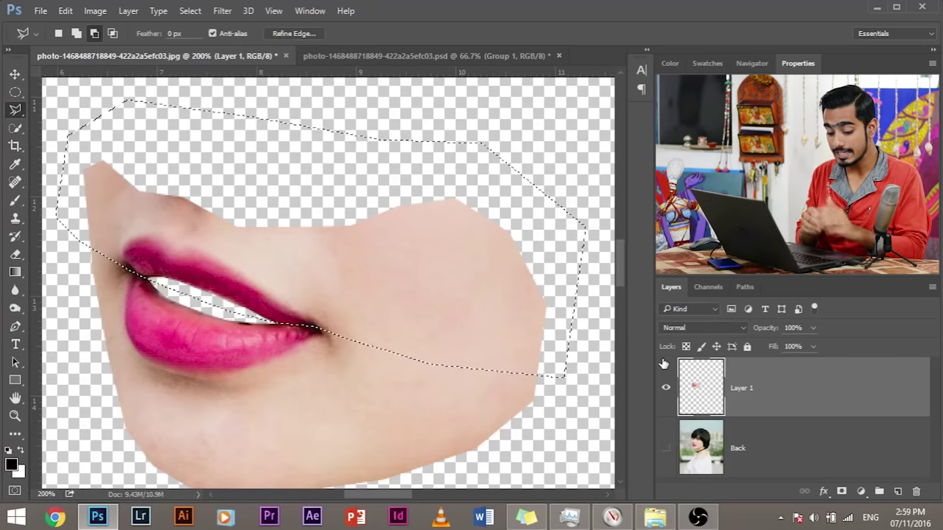
pyautogui.hotkey('ctrl', 'shift', 'alt', 'n')
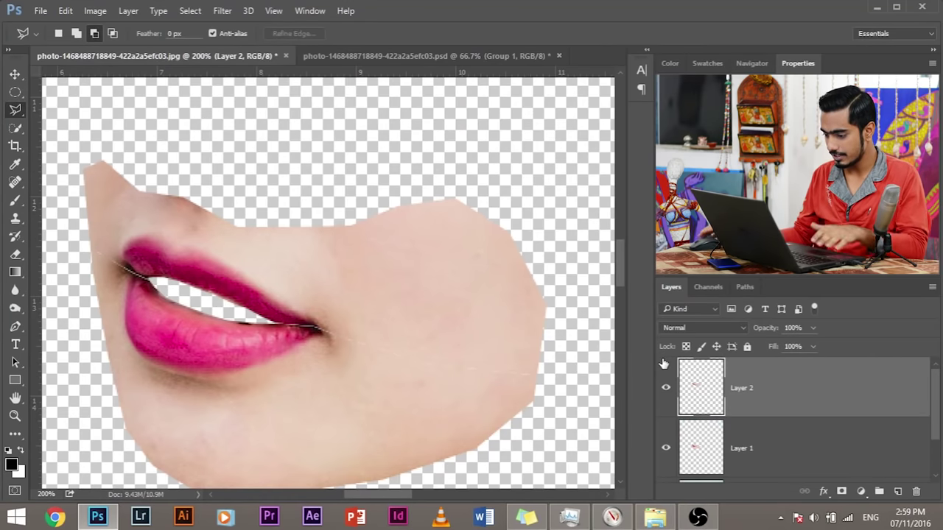
# Toggle Layer 1 and Layer 2 and pan around the mouth corners to check the split lips
pyautogui.click(665, 387)
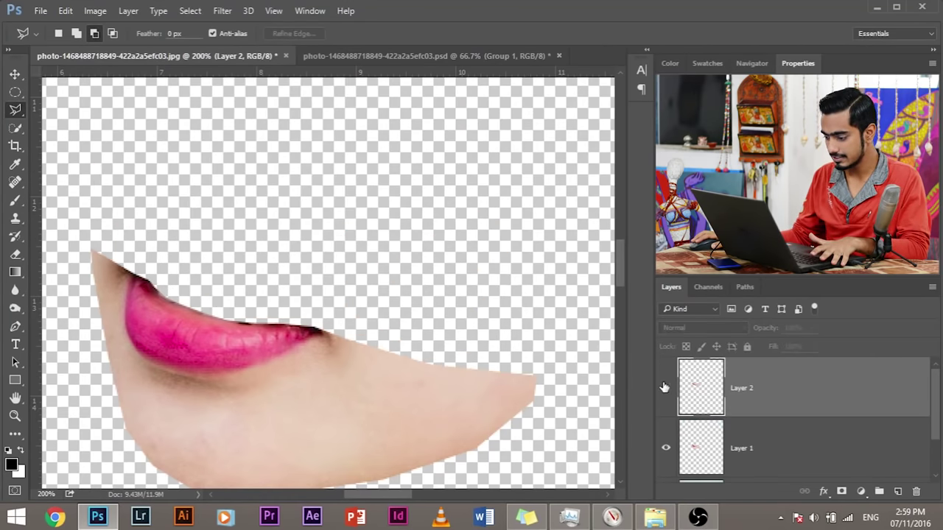
pyautogui.click(666, 449)
pyautogui.click(666, 449)
pyautogui.click(665, 388)
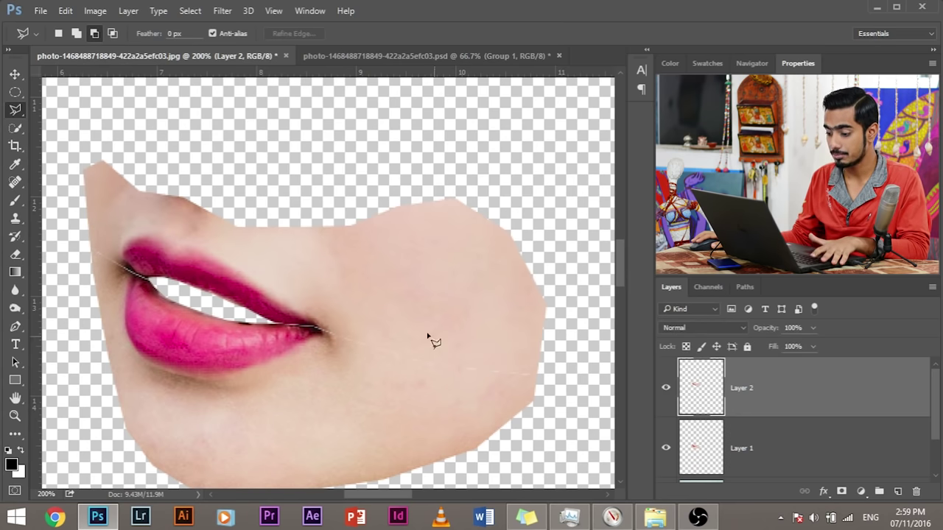
pyautogui.scroll(1, 315, 318)
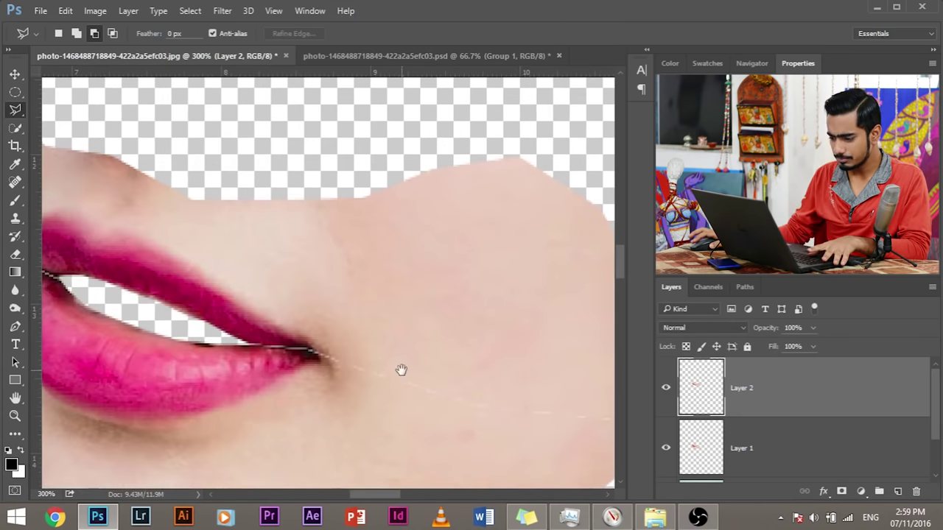
pyautogui.moveTo(399, 370); pyautogui.dragTo(371, 265)
pyautogui.moveTo(553, 344); pyautogui.dragTo(427, 250)
pyautogui.moveTo(544, 298); pyautogui.dragTo(578, 313)
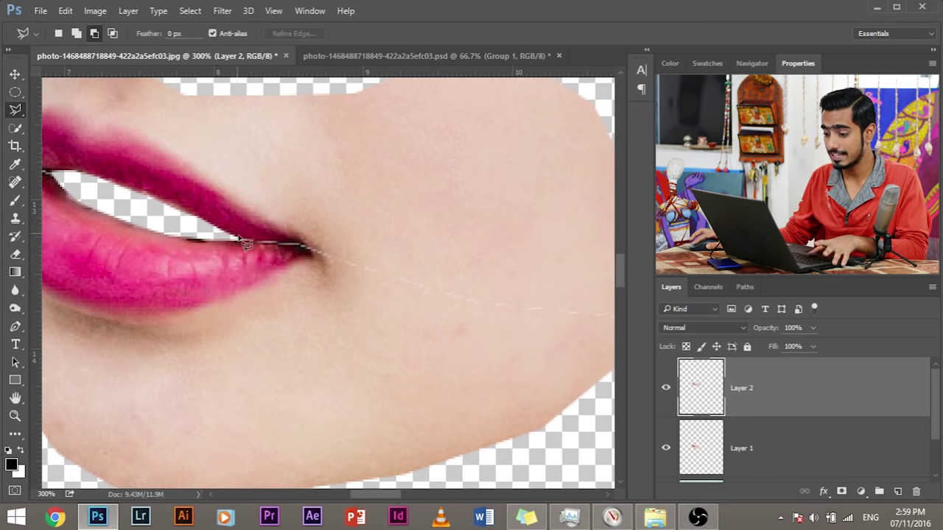
pyautogui.moveTo(311, 249); pyautogui.dragTo(395, 278)
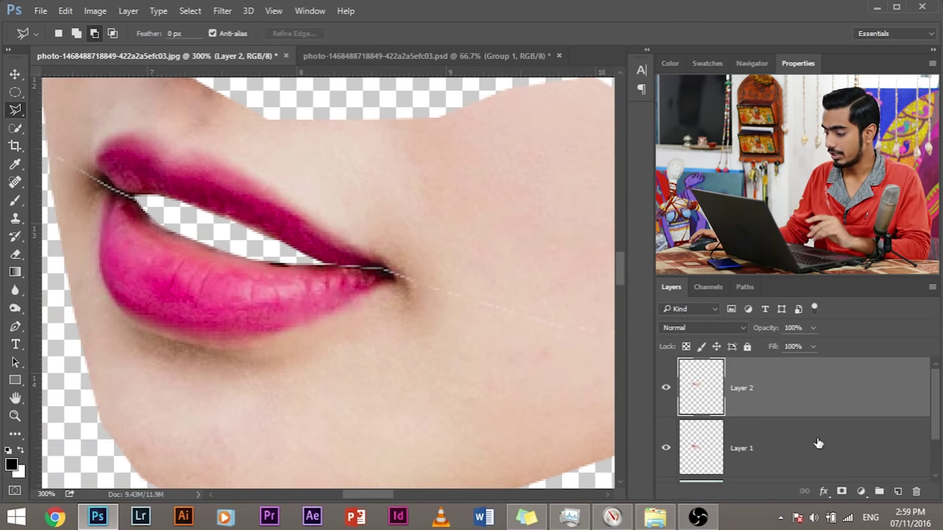
pyautogui.click(665, 388)
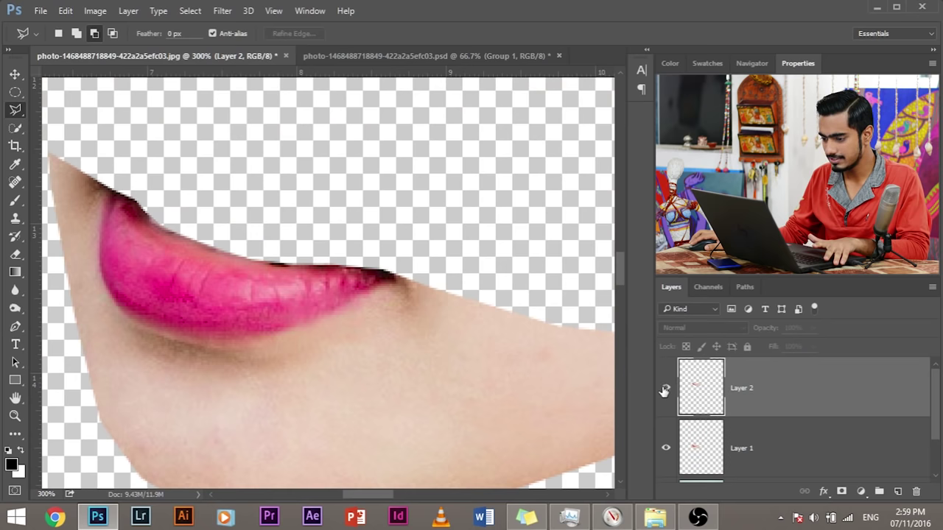
# Rename Layer 2 to Upper Lip and Layer 1 to Lower Lip
pyautogui.doubleClick(742, 388)
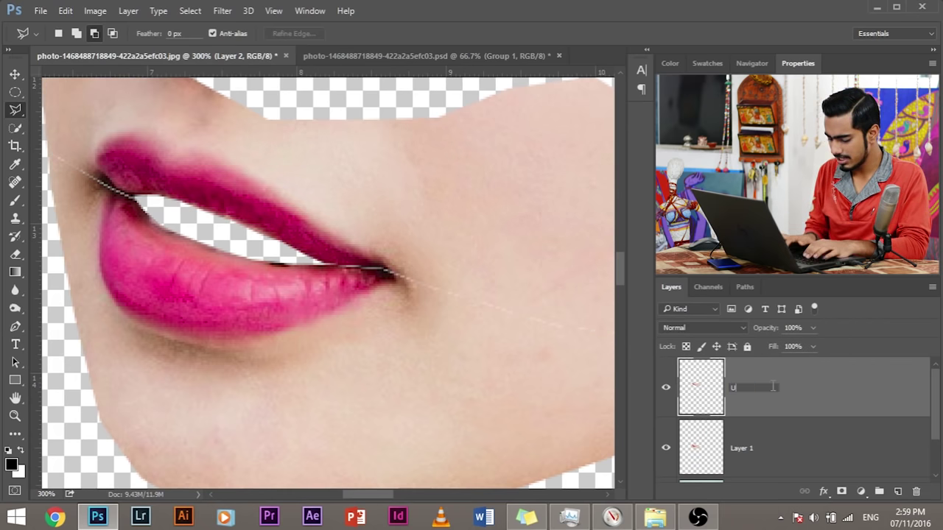
pyautogui.write('Upper Lip')
pyautogui.press('Return')
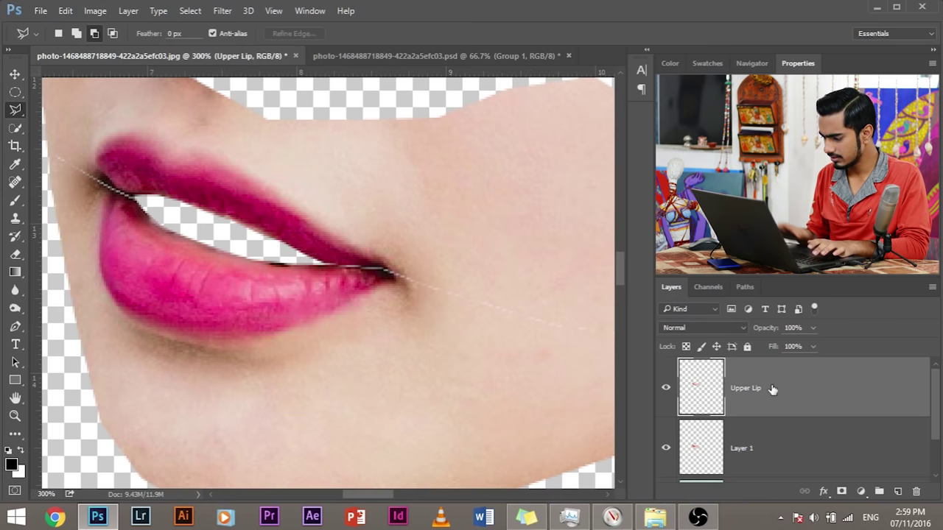
pyautogui.doubleClick(739, 449)
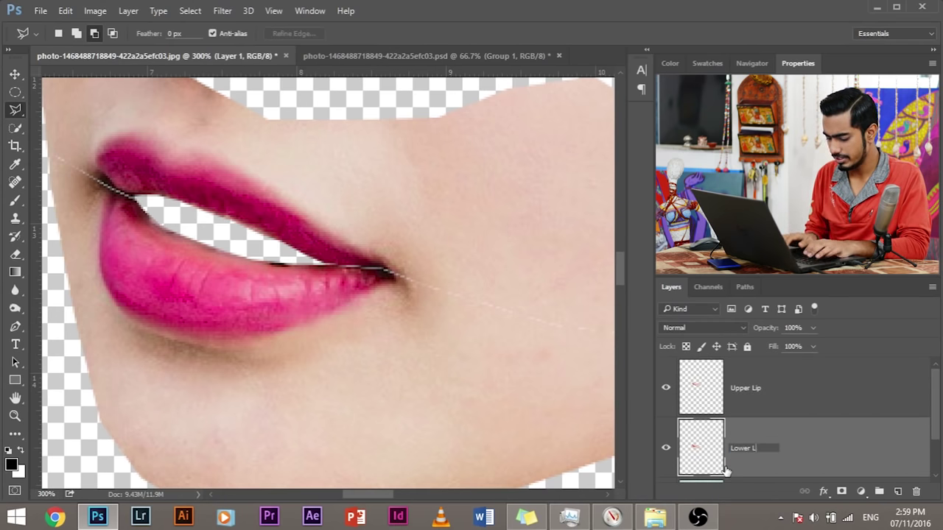
pyautogui.press('Return')
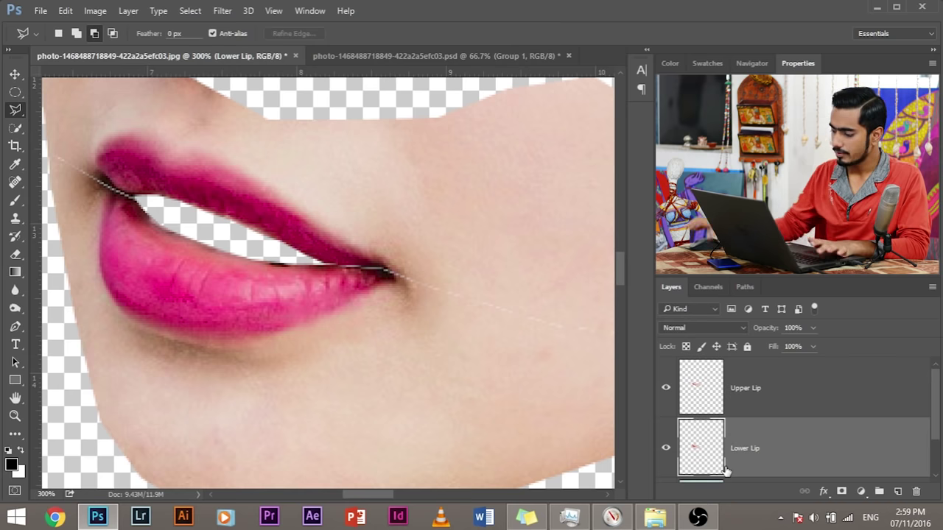
pyautogui.click(764, 384)
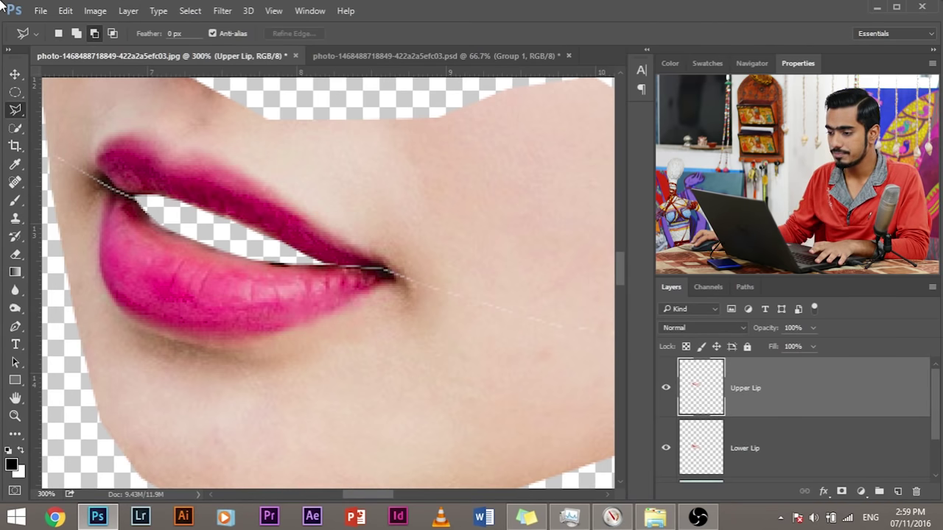
pyautogui.click(74, 15)
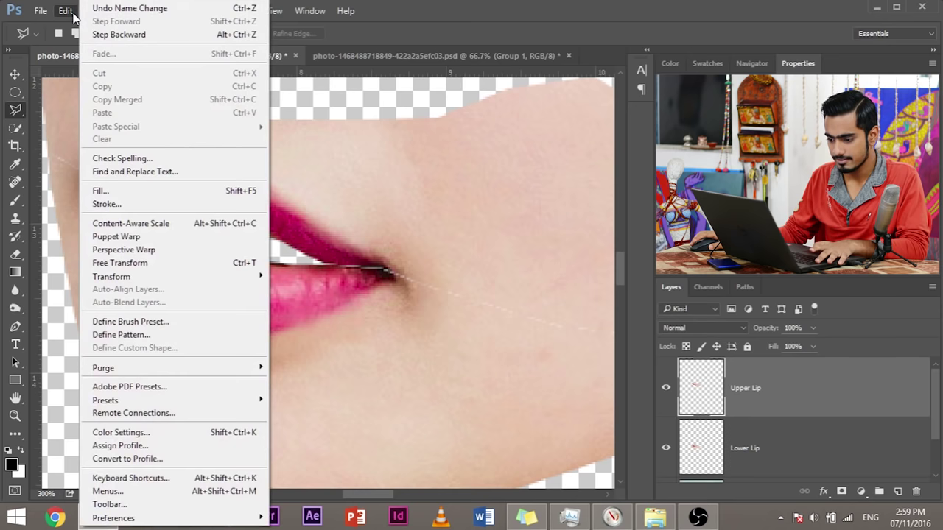
pyautogui.click(152, 234)
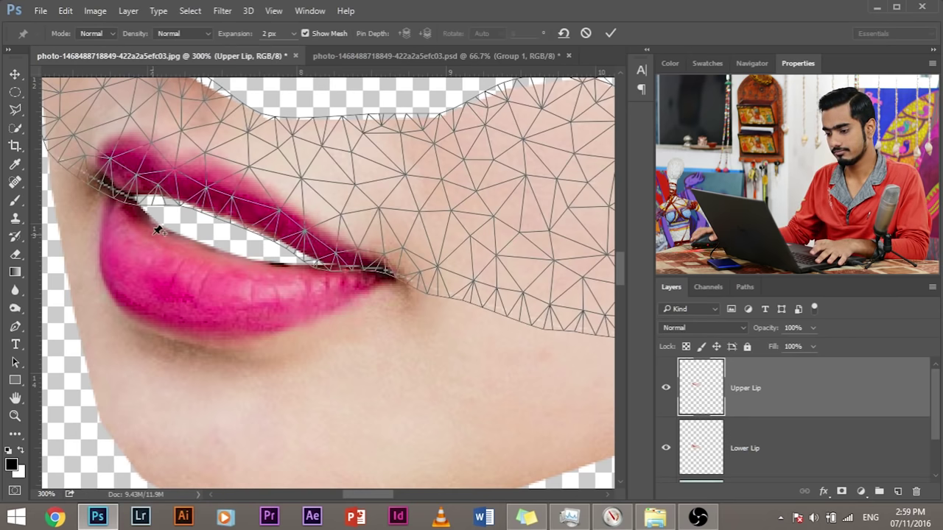
pyautogui.hotkey('ctrl', '+')
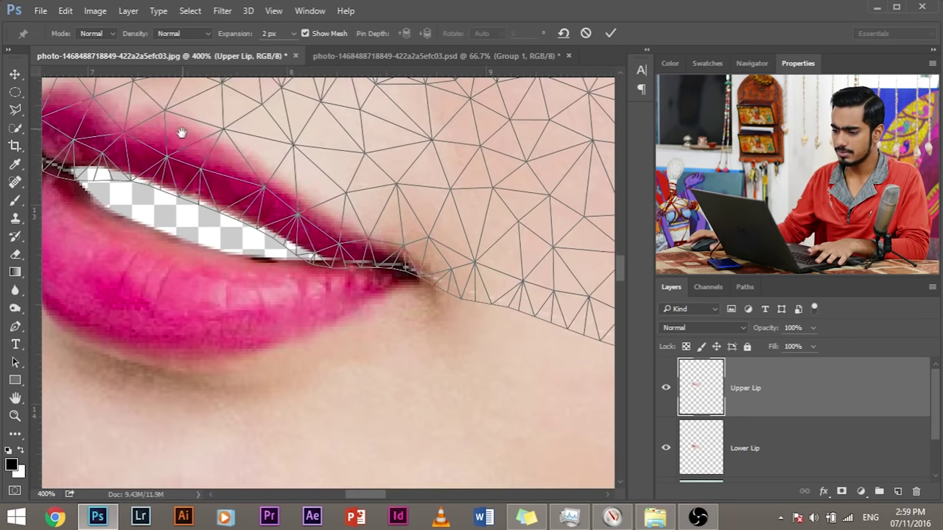
pyautogui.moveTo(181, 133); pyautogui.dragTo(299, 259)
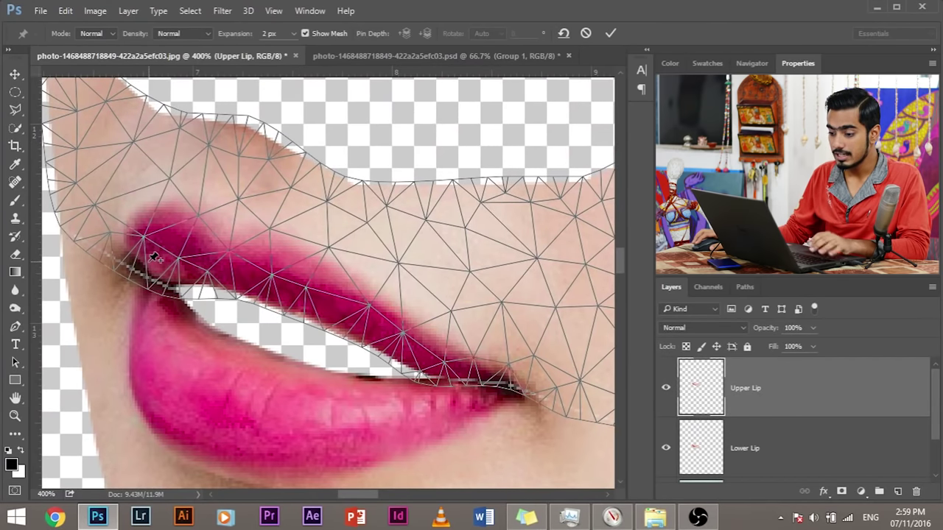
pyautogui.click(257, 253)
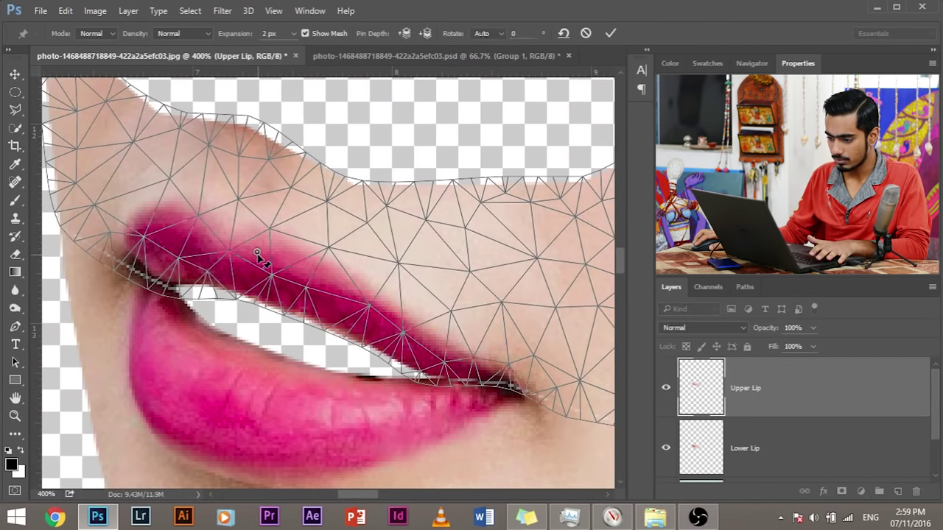
pyautogui.moveTo(257, 254); pyautogui.dragTo(260, 293)
pyautogui.hotkey('ctrl', 'z')
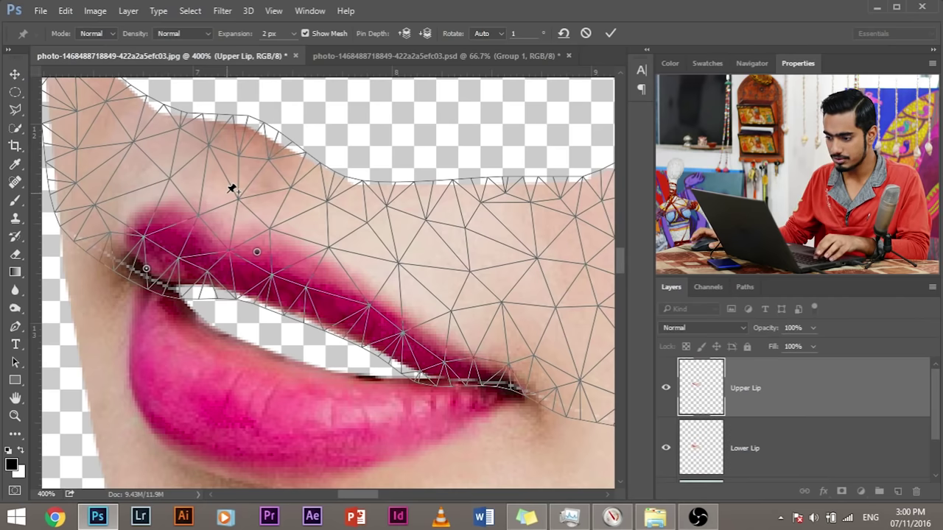
pyautogui.click(278, 253)
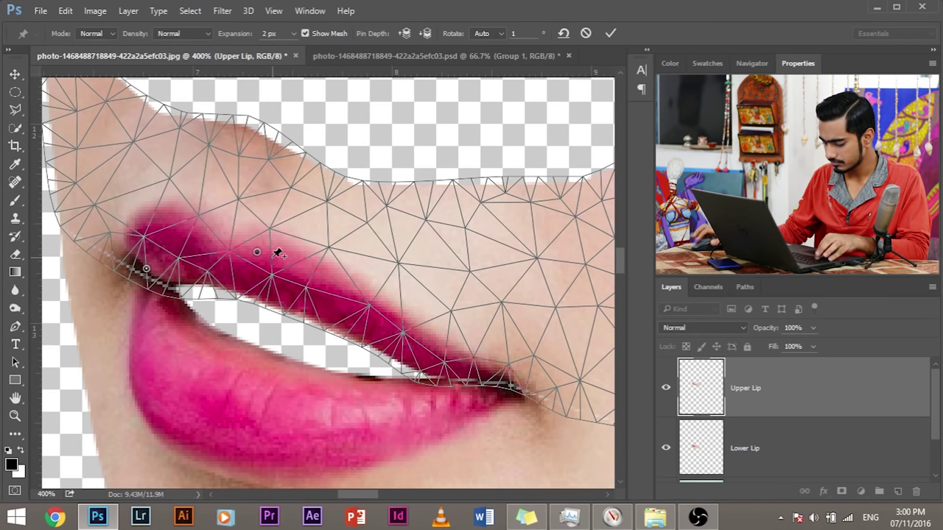
pyautogui.press('Return')
pyautogui.press('l')
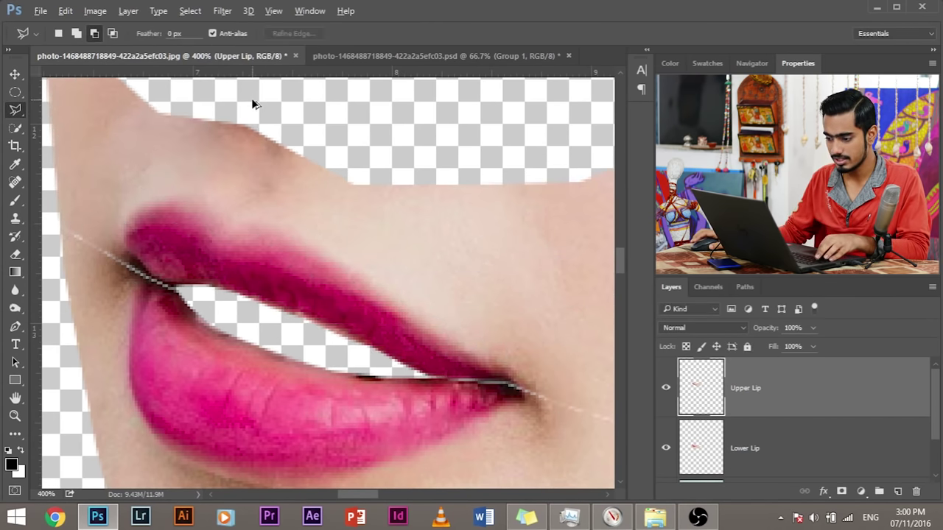
pyautogui.click(67, 11)
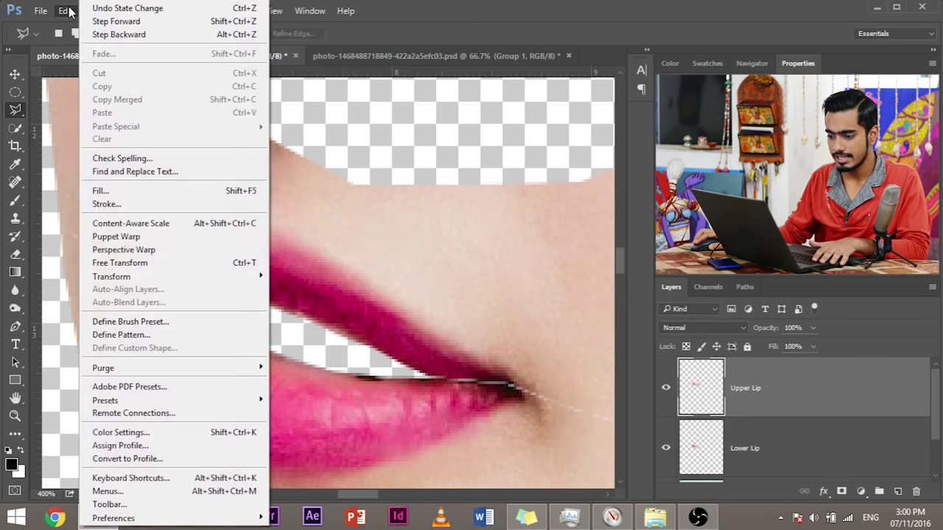
# Puppet-warp Upper Lip with pins at both corners and the middle, dragging the middle pin down
pyautogui.click(159, 236)
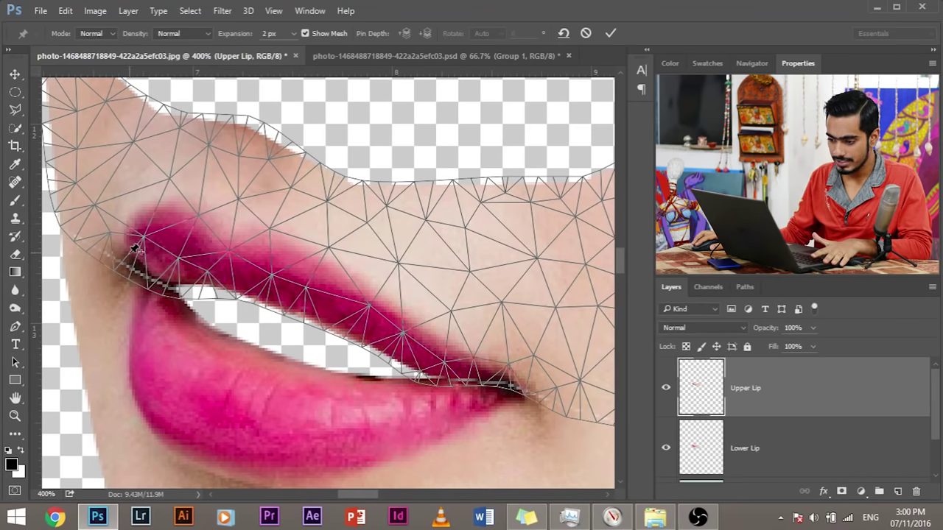
pyautogui.click(127, 249)
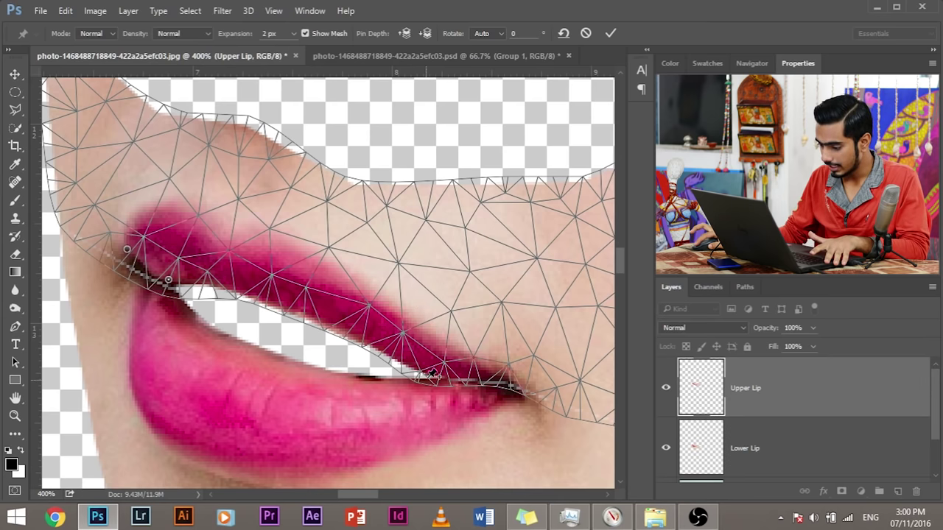
pyautogui.click(516, 379)
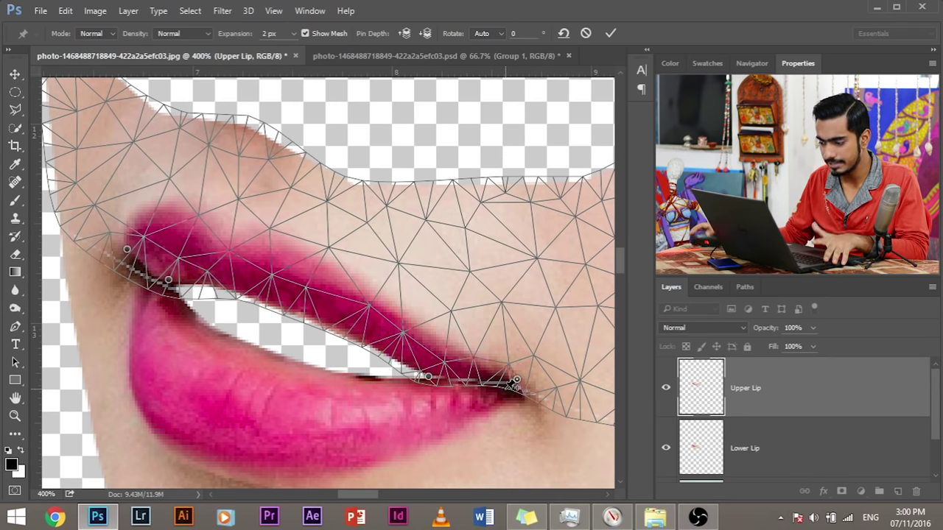
pyautogui.click(223, 265)
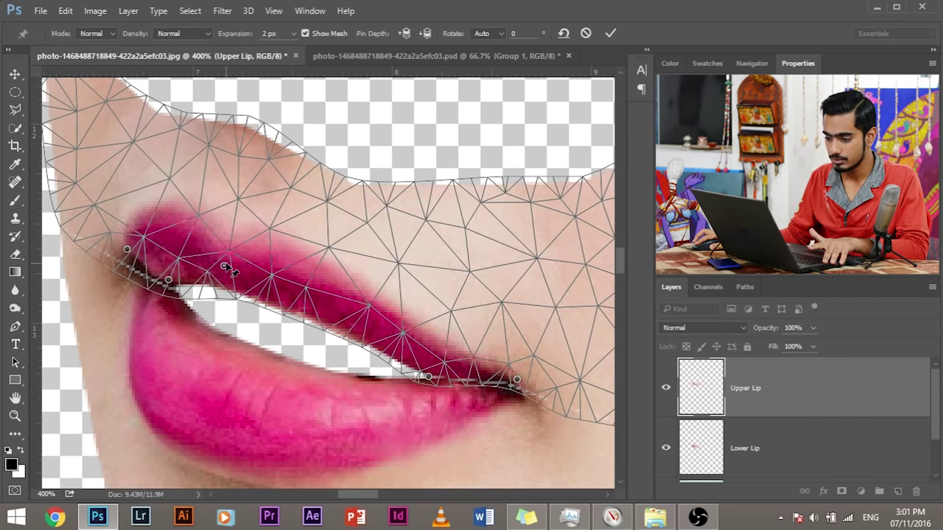
pyautogui.moveTo(224, 266); pyautogui.dragTo(226, 290)
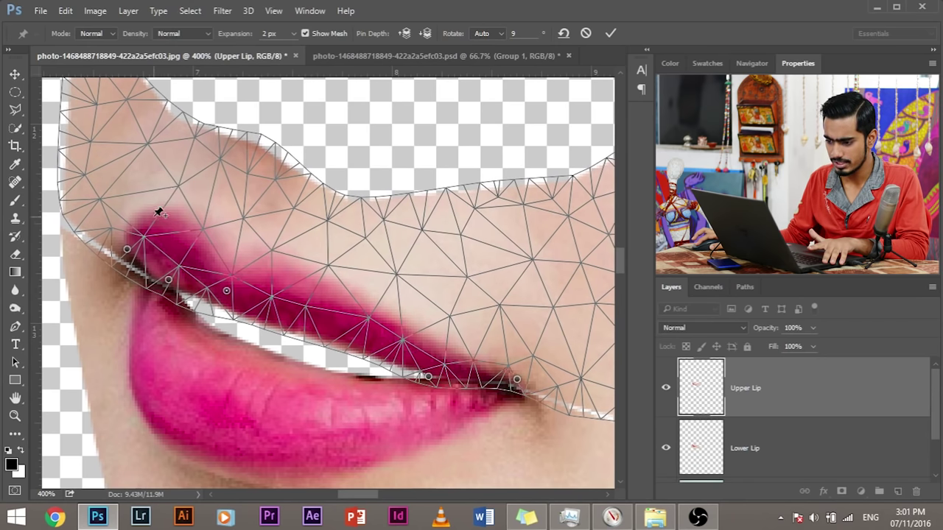
# Pin the upper lip's top edge, drag it down-right, and commit the Puppet Warp
pyautogui.click(162, 234)
pyautogui.click(524, 211)
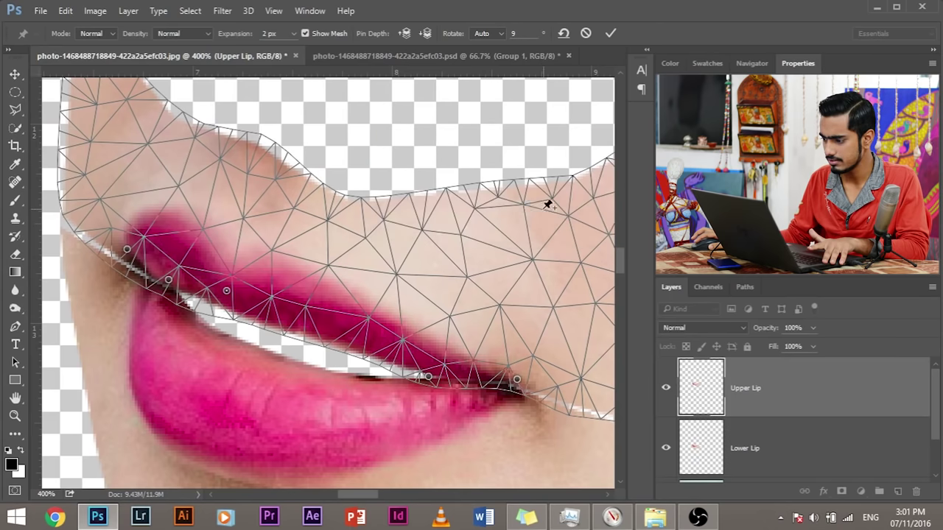
pyautogui.click(160, 211)
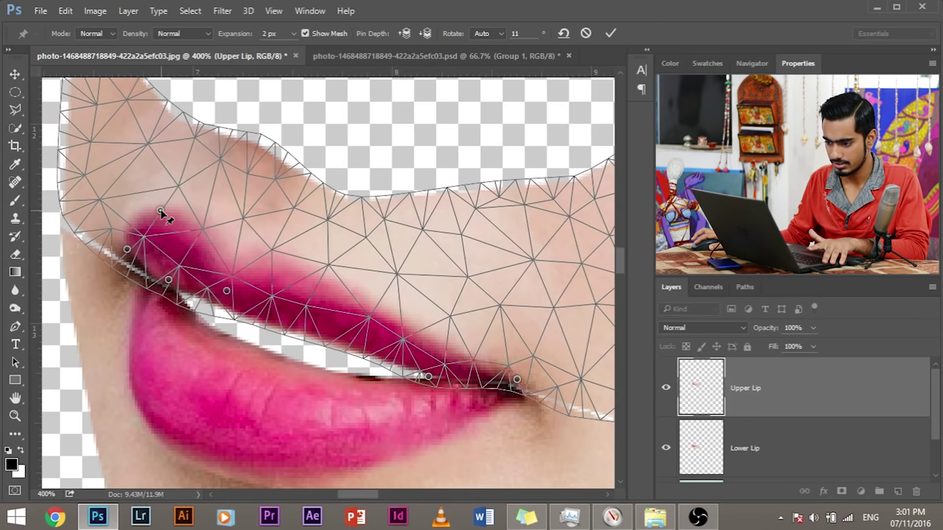
pyautogui.moveTo(161, 212); pyautogui.dragTo(169, 223)
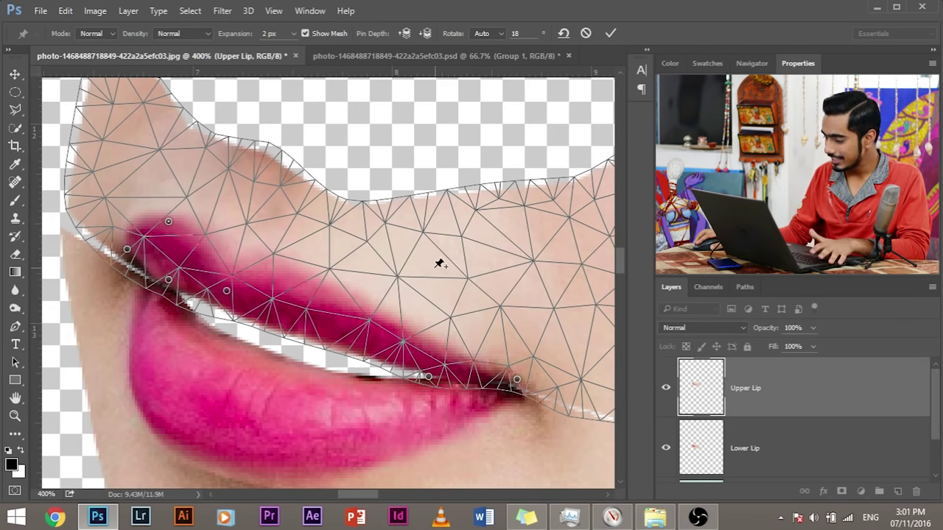
pyautogui.press('Return')
pyautogui.press('l')
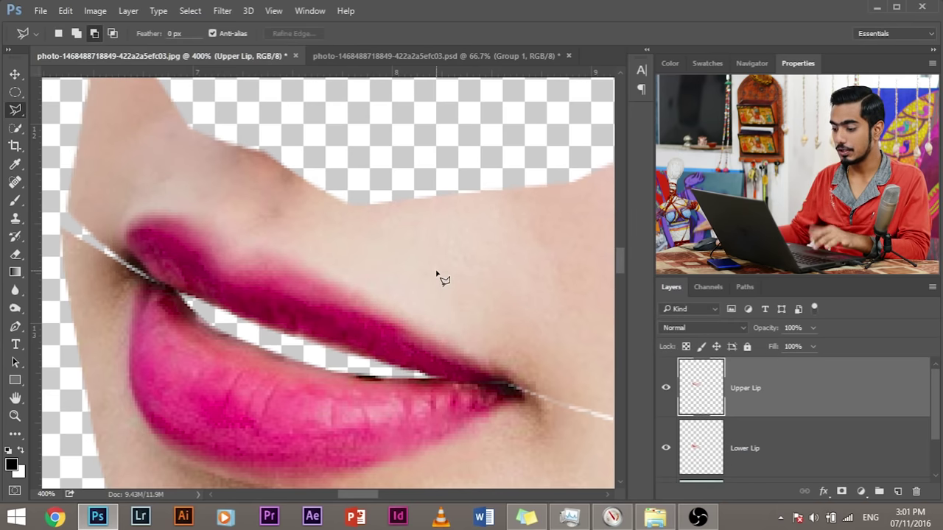
# Start a Puppet Warp on Lower Lip and pin its left corner, middle and sides
pyautogui.moveTo(368, 316); pyautogui.dragTo(396, 213)
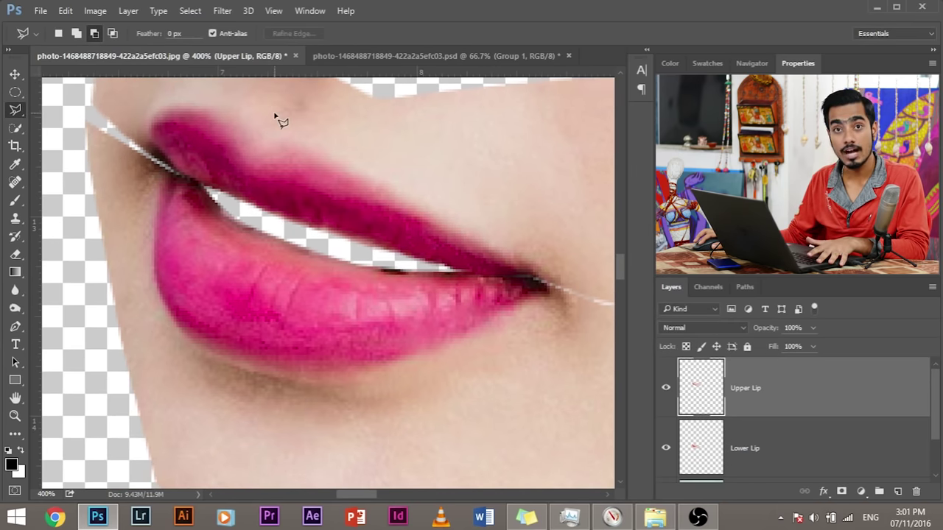
pyautogui.click(788, 455)
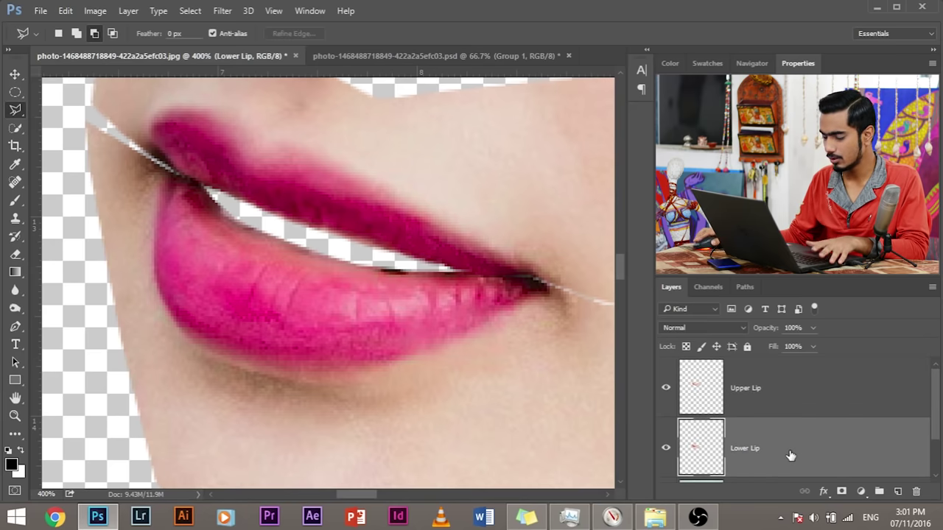
pyautogui.click(66, 10)
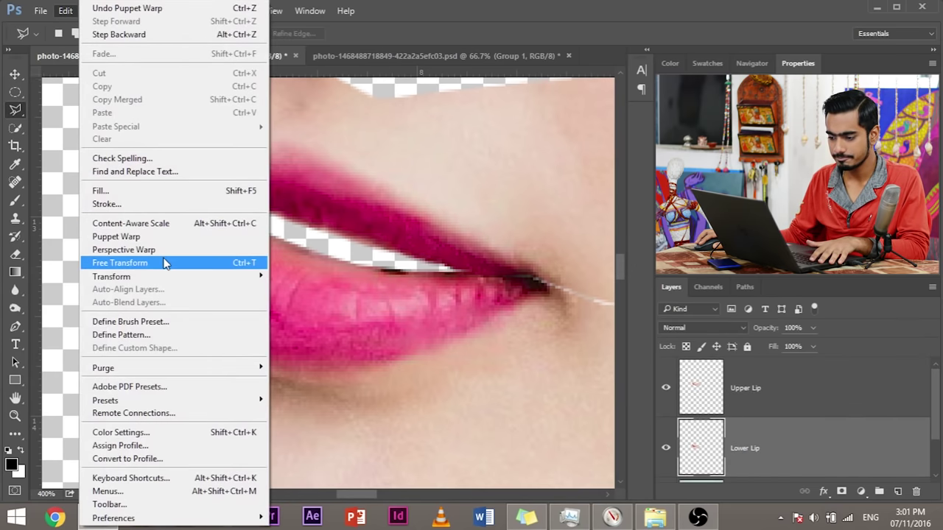
pyautogui.click(159, 238)
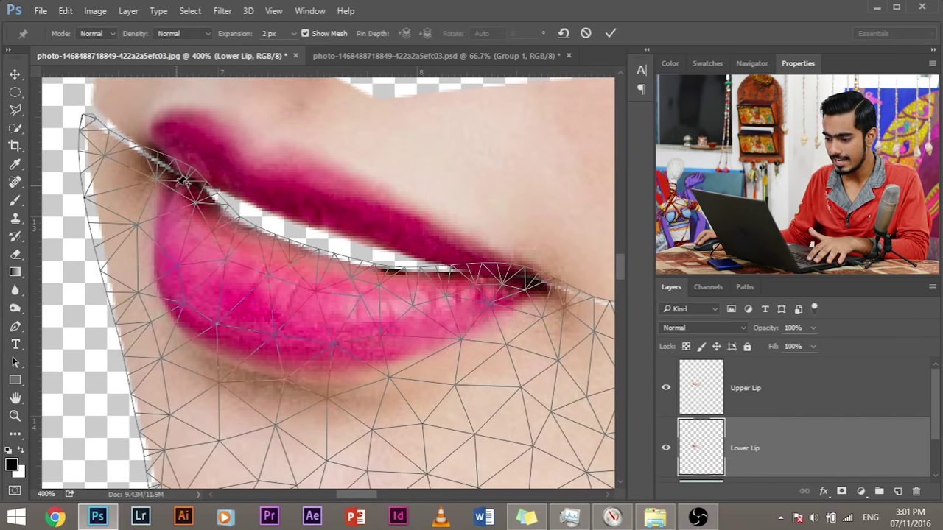
pyautogui.click(165, 174)
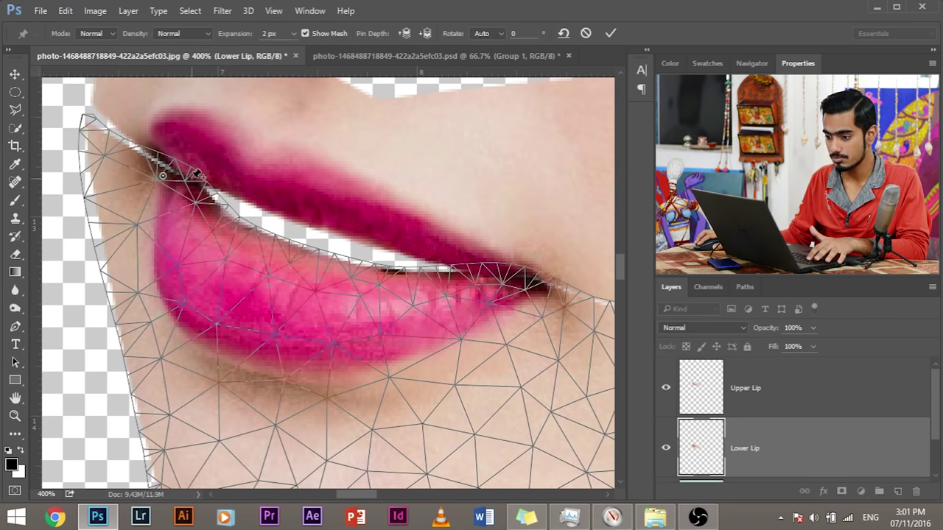
pyautogui.click(199, 181)
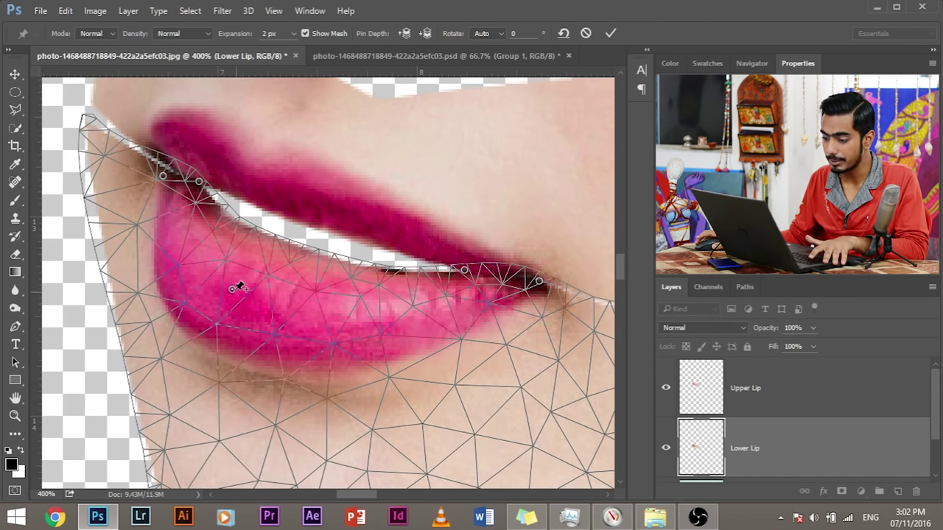
pyautogui.click(232, 288)
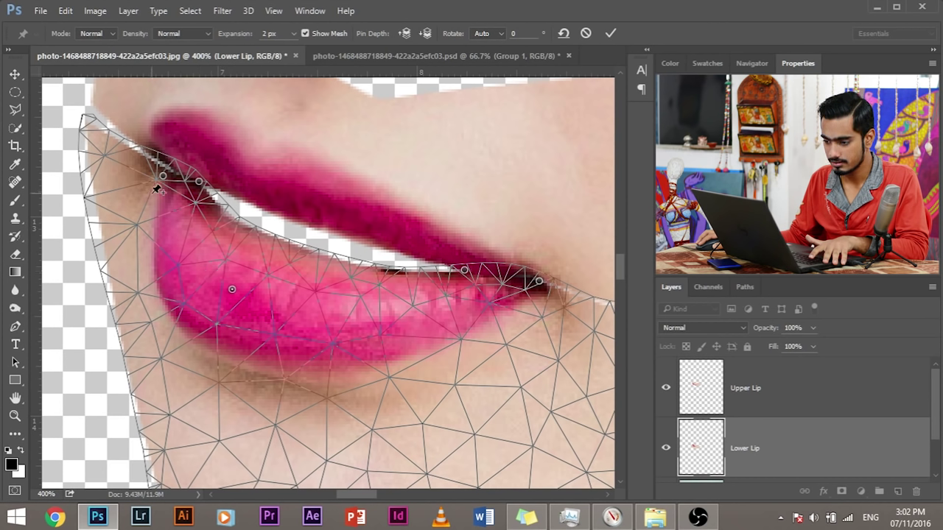
pyautogui.click(193, 247)
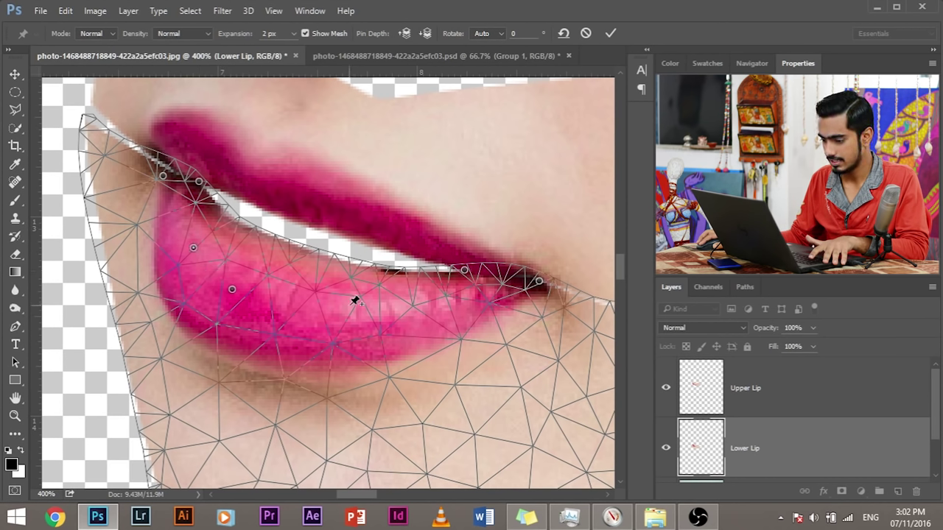
pyautogui.click(350, 304)
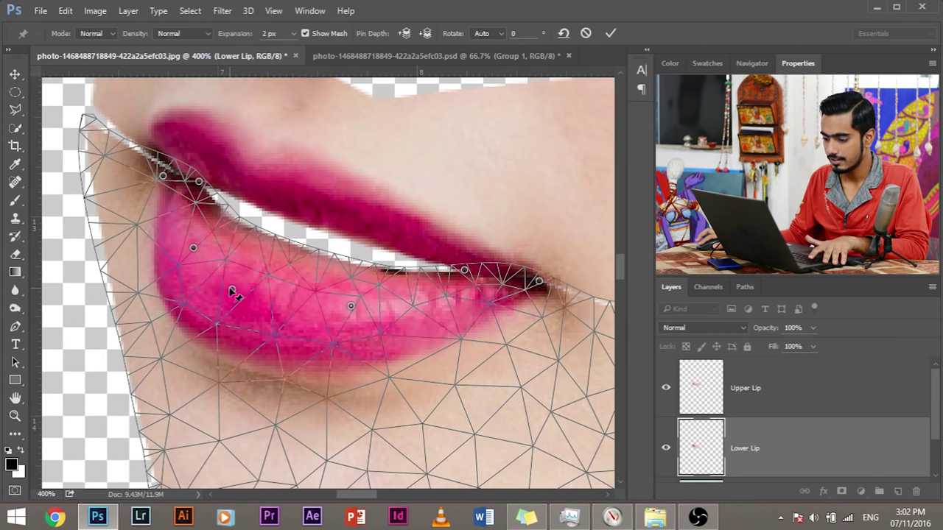
# Drag the middle, left and right pins upward to close the mouth, then commit the warp
pyautogui.moveTo(232, 290); pyautogui.dragTo(237, 274)
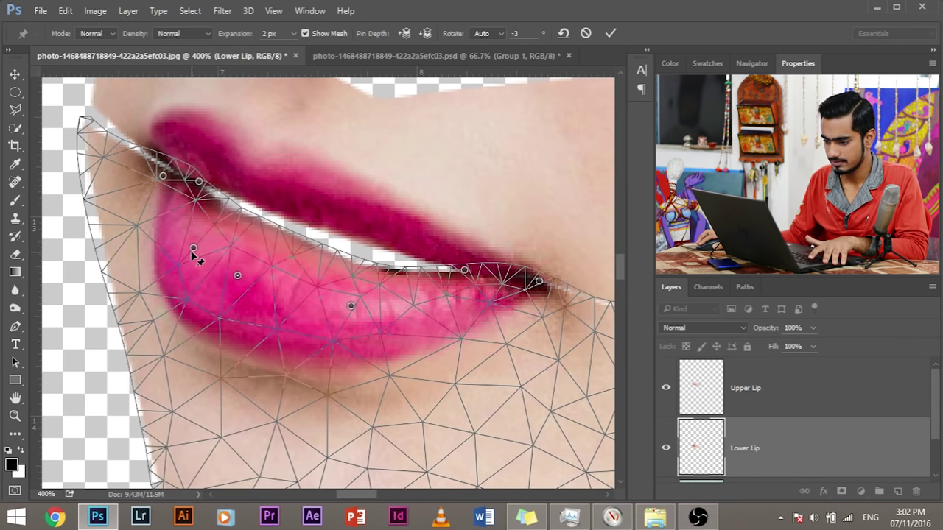
pyautogui.moveTo(193, 247); pyautogui.dragTo(196, 234)
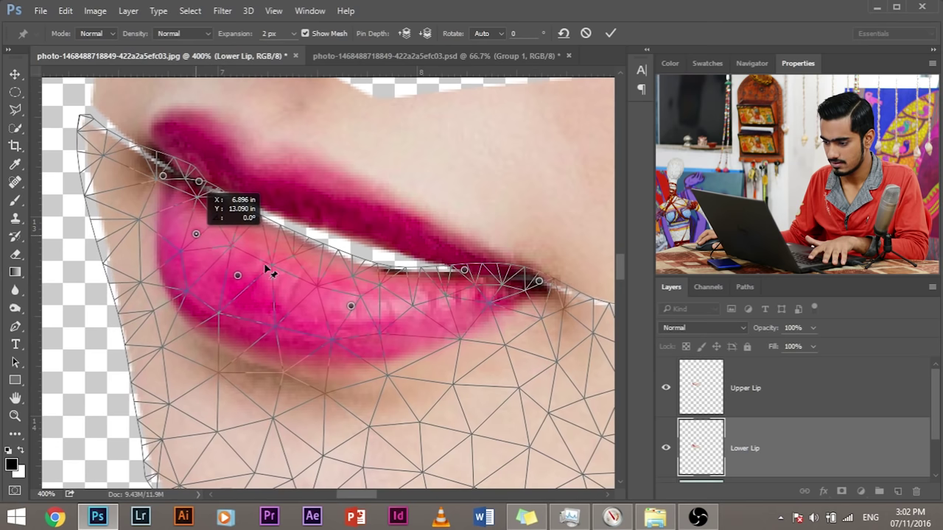
pyautogui.moveTo(350, 305); pyautogui.dragTo(350, 290)
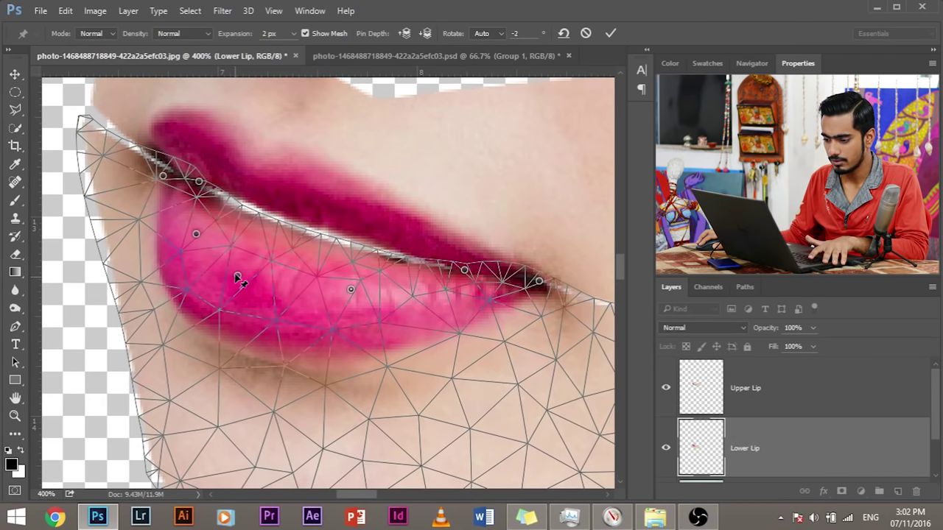
pyautogui.moveTo(238, 278); pyautogui.dragTo(237, 276)
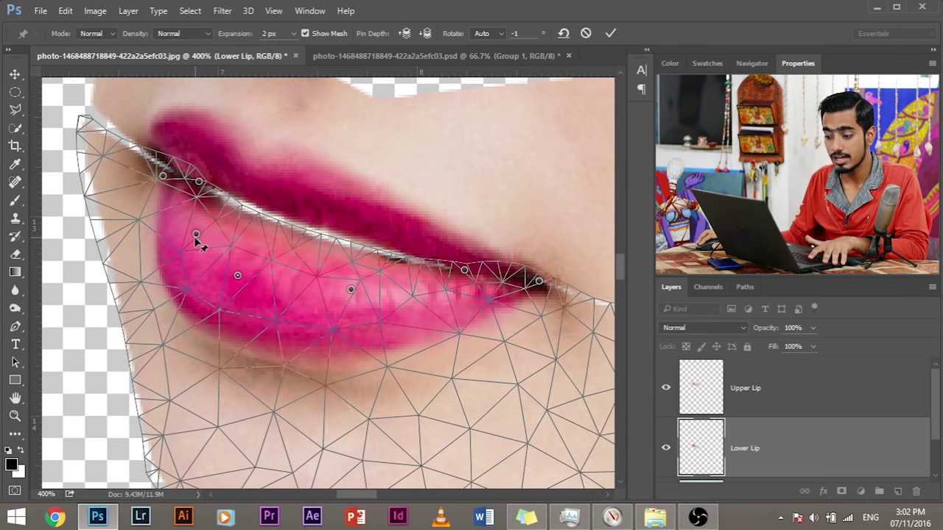
pyautogui.moveTo(196, 235)
pyautogui.mouseDown()
pyautogui.moveTo(207, 223)
pyautogui.moveTo(199, 220)
pyautogui.mouseUp()
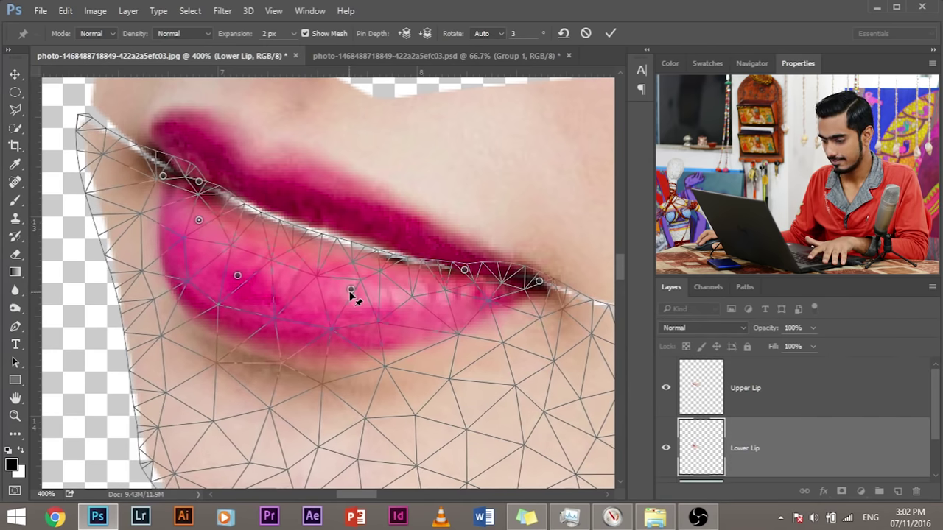
pyautogui.moveTo(351, 292); pyautogui.dragTo(351, 287)
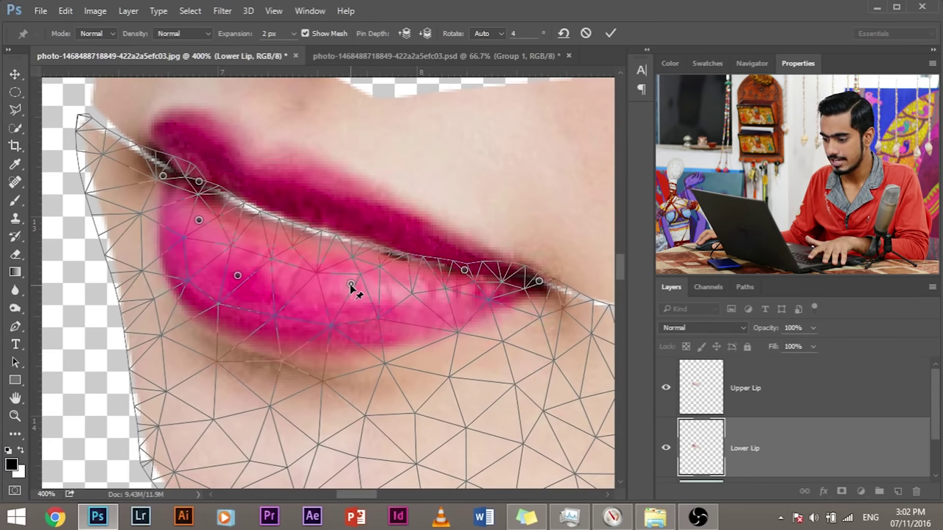
pyautogui.press('Return')
pyautogui.press('l')
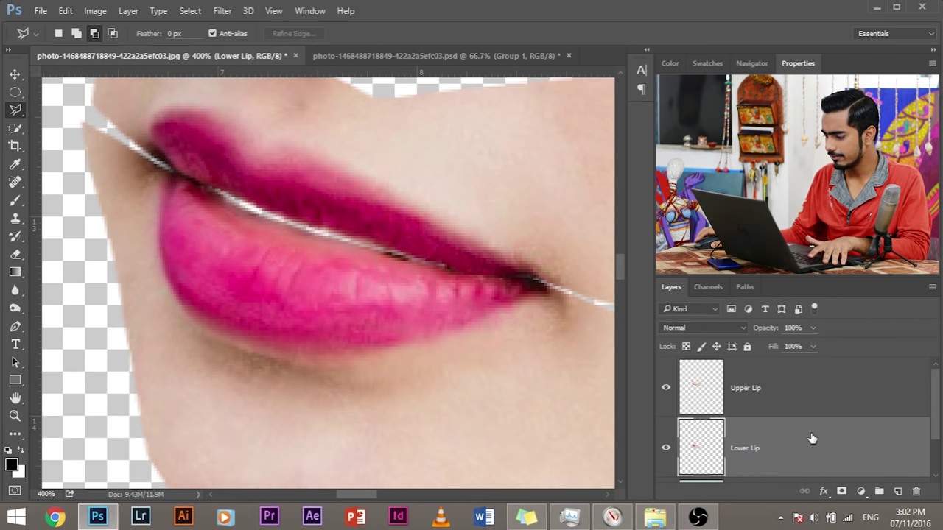
# Open Liquify on the Lower Lip layer, zoomed in and panned onto the lips
pyautogui.click(227, 10)
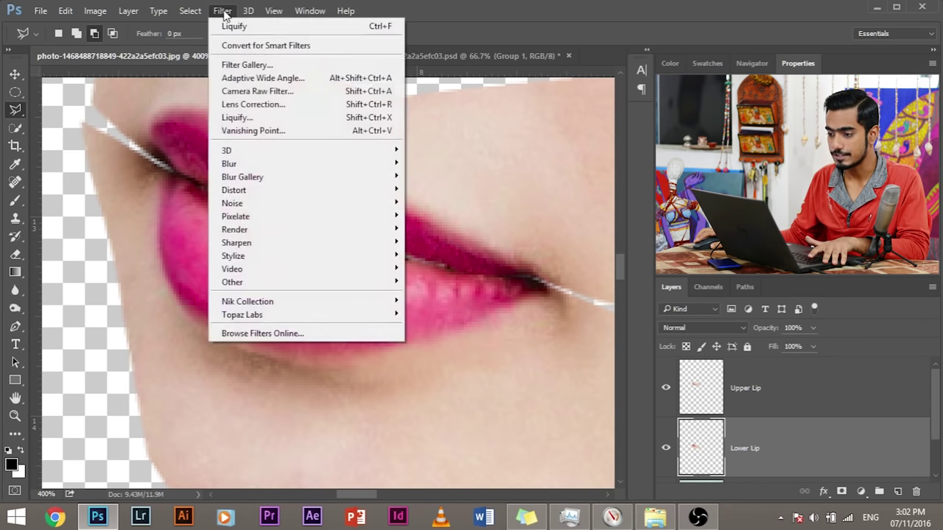
pyautogui.click(266, 119)
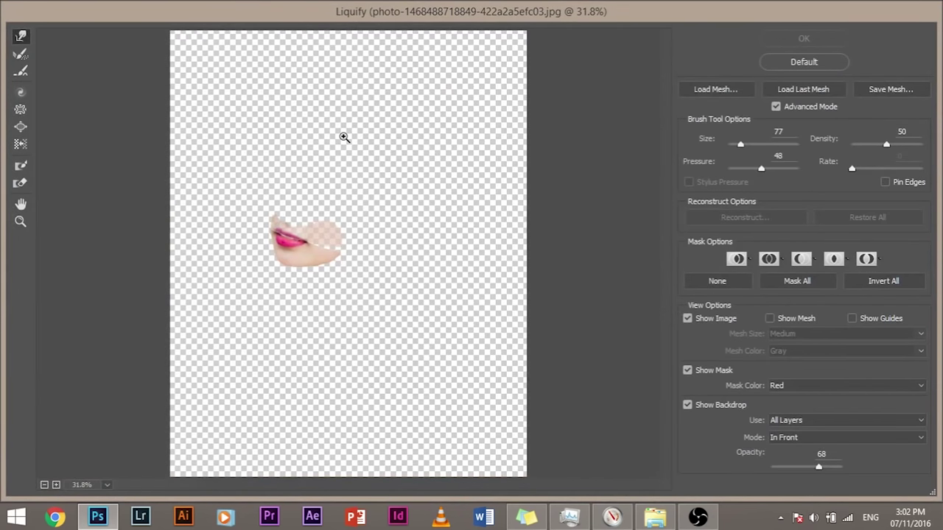
pyautogui.click(344, 137)
pyautogui.click(344, 137)
pyautogui.click(344, 137)
pyautogui.click(344, 137)
pyautogui.click(344, 137)
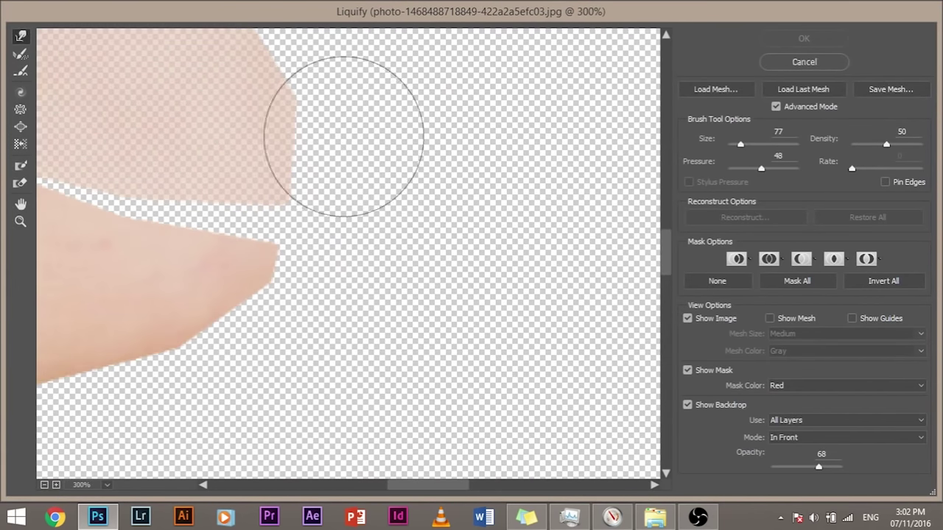
pyautogui.press('space')
pyautogui.moveTo(221, 158)
pyautogui.mouseDown()
pyautogui.moveTo(486, 225)
pyautogui.moveTo(494, 287)
pyautogui.moveTo(530, 262)
pyautogui.mouseUp()
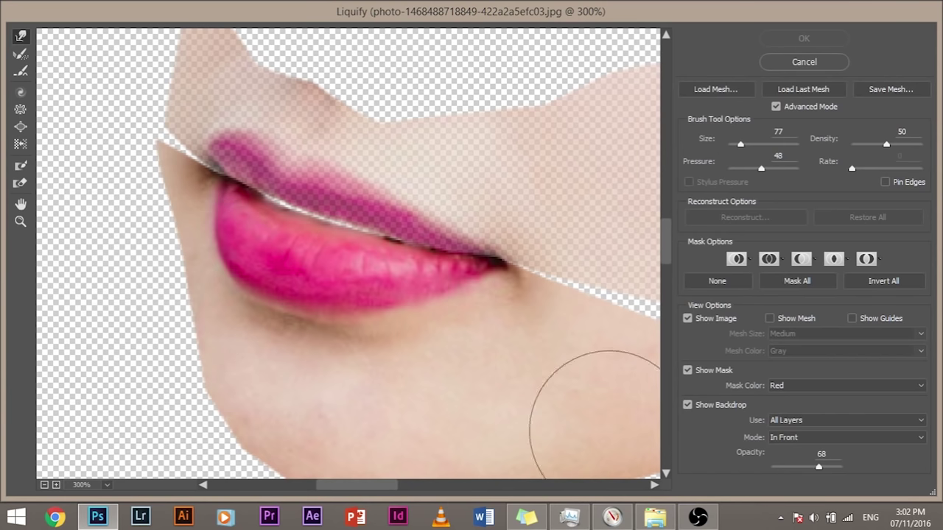
# Turn on Show Backdrop using All Layers, blended In Front
pyautogui.click(688, 406)
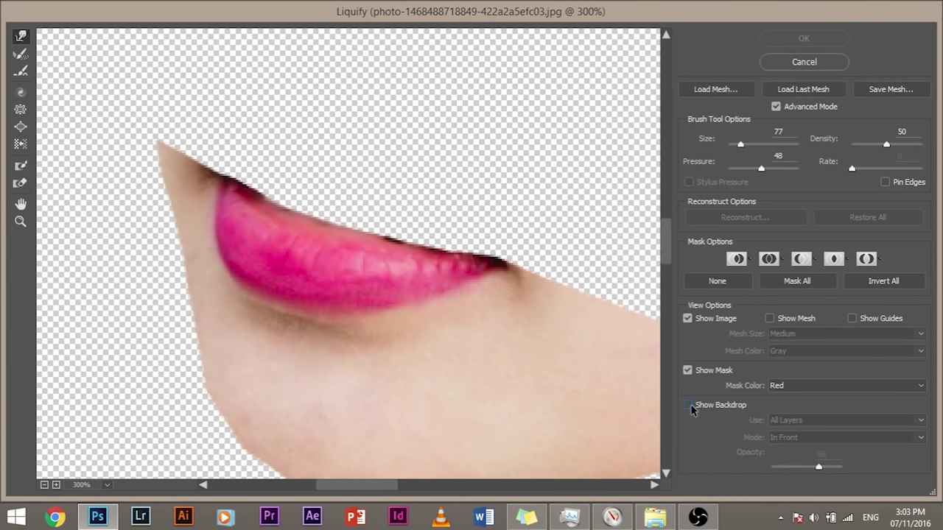
pyautogui.click(689, 407)
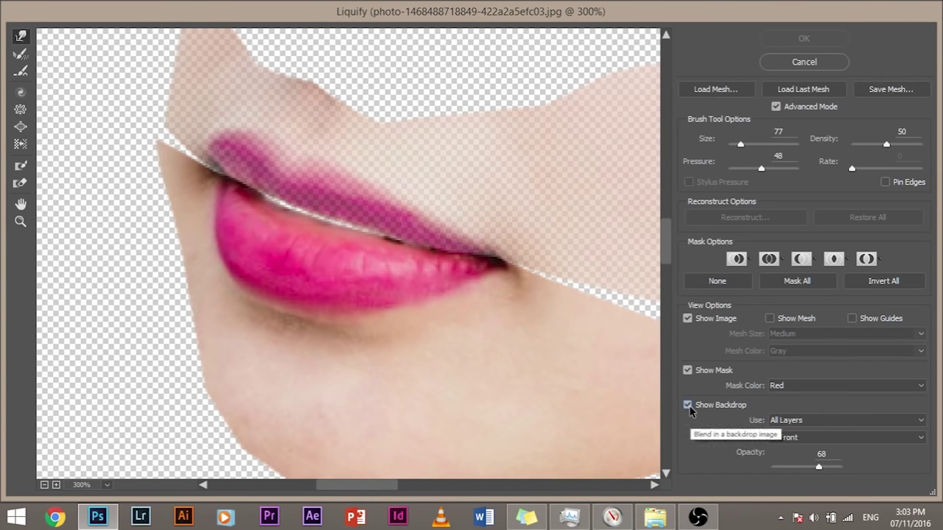
pyautogui.click(817, 422)
pyautogui.click(819, 431)
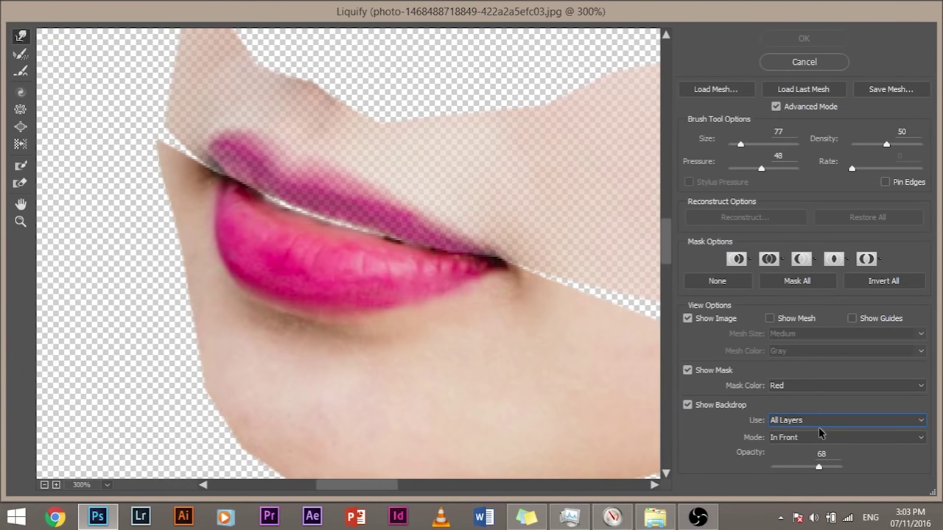
pyautogui.click(810, 437)
pyautogui.click(810, 437)
# Make Upper Lip the Liquify backdrop layer at 100% opacity
pyautogui.click(805, 421)
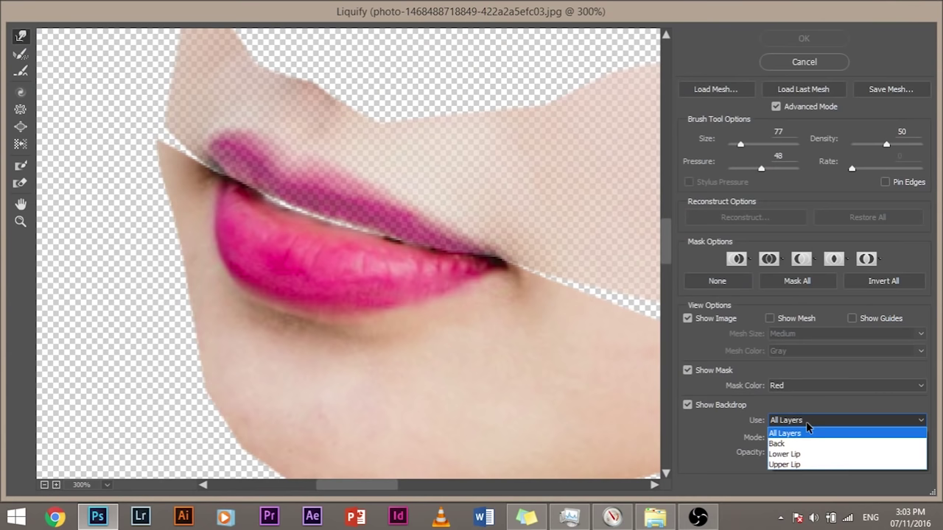
pyautogui.click(808, 465)
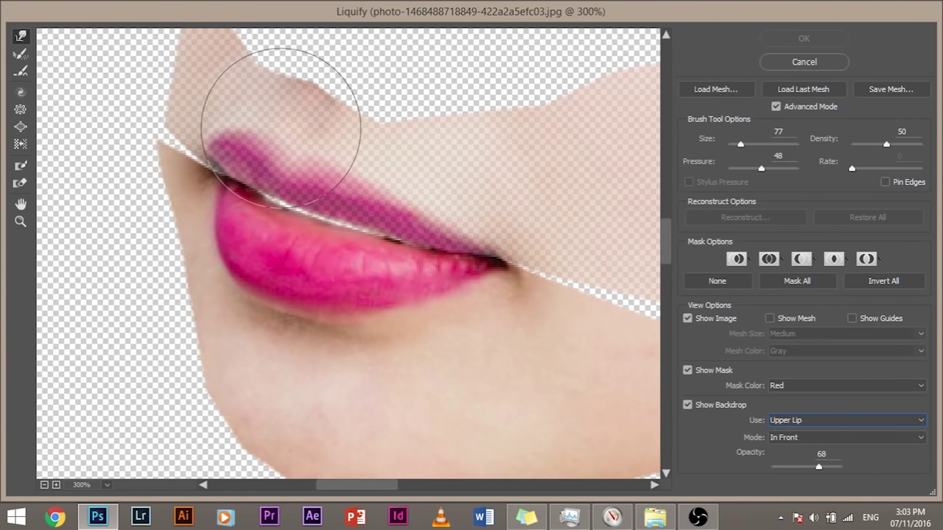
pyautogui.click(826, 425)
pyautogui.click(808, 424)
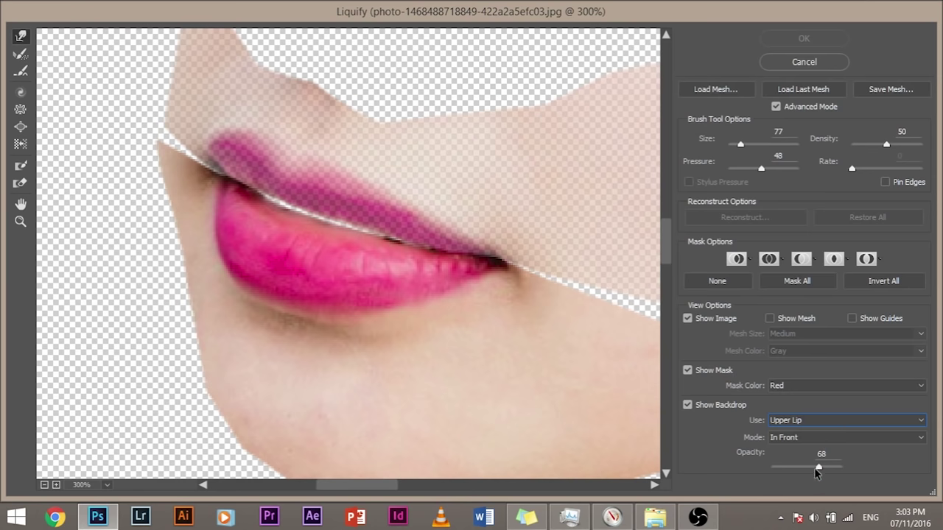
pyautogui.moveTo(816, 470)
pyautogui.mouseDown()
pyautogui.moveTo(783, 469)
pyautogui.moveTo(843, 470)
pyautogui.moveTo(772, 470)
pyautogui.moveTo(810, 471)
pyautogui.mouseUp()
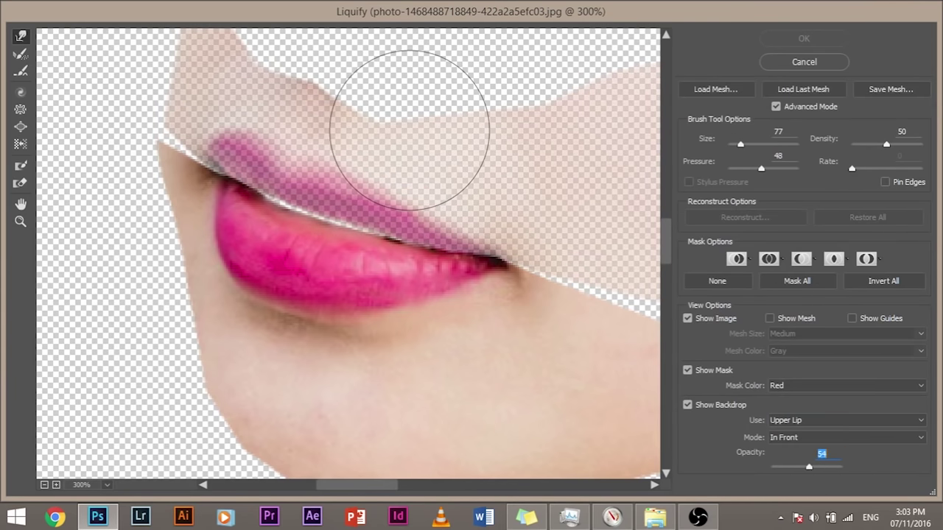
pyautogui.keyDown('alt'); pyautogui.scroll(3, 410, 130); pyautogui.keyUp('alt')
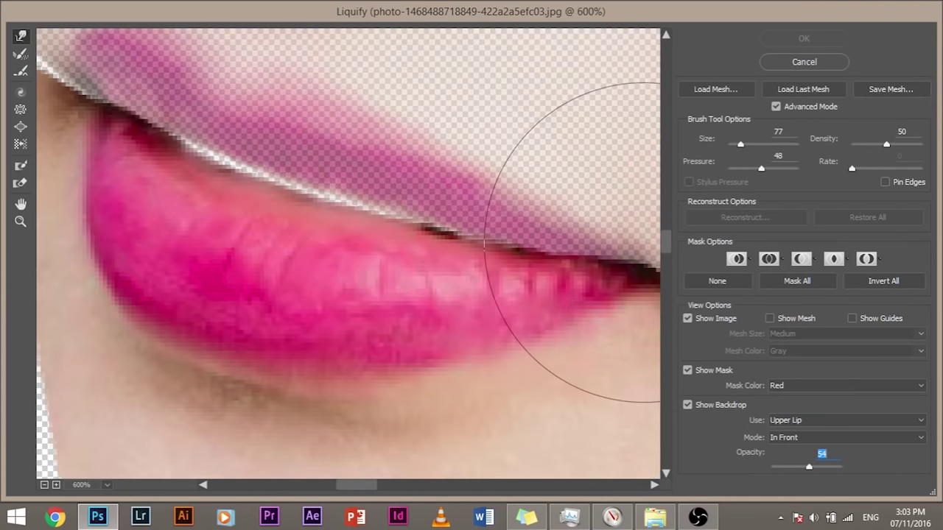
pyautogui.moveTo(808, 470); pyautogui.dragTo(840, 467)
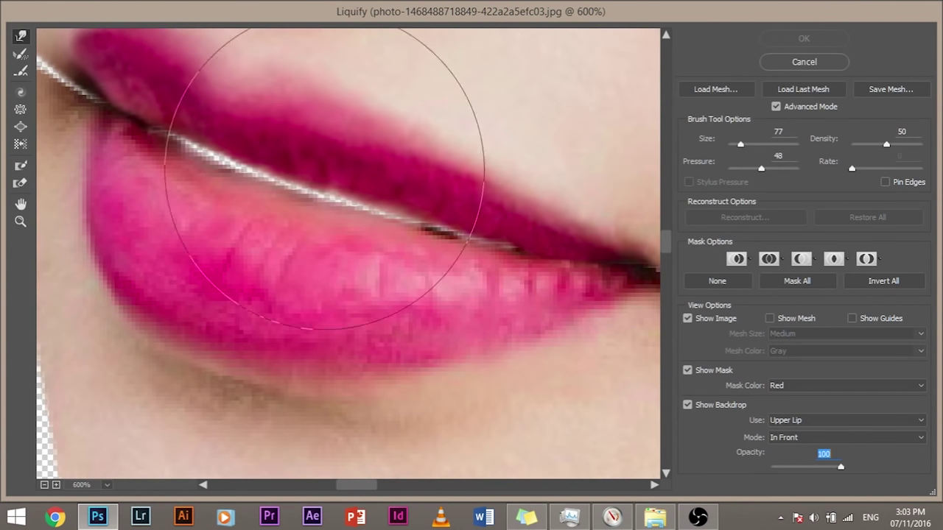
pyautogui.keyDown('alt'); pyautogui.scroll(-2, 125, 212); pyautogui.keyUp('alt')
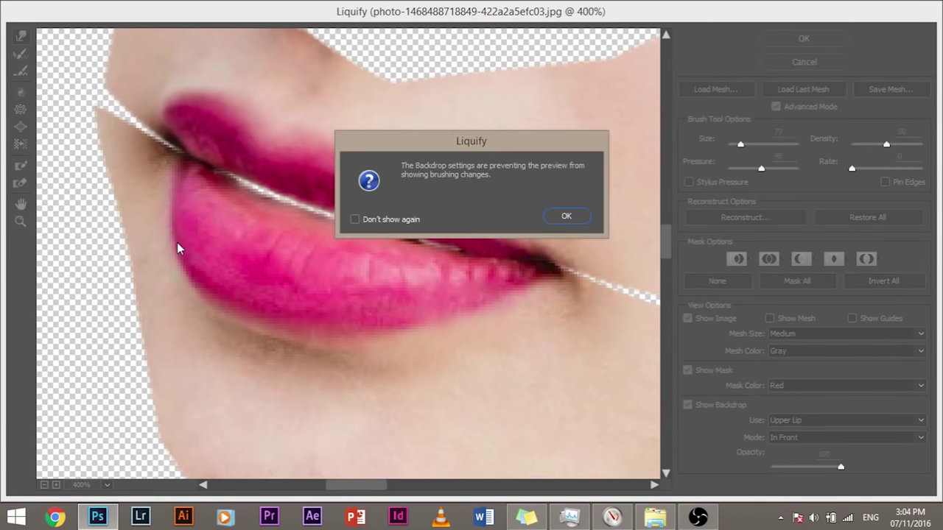
# Set the Upper Lip backdrop opacity to 74 and enlarge the warp brush to 126
pyautogui.click(573, 216)
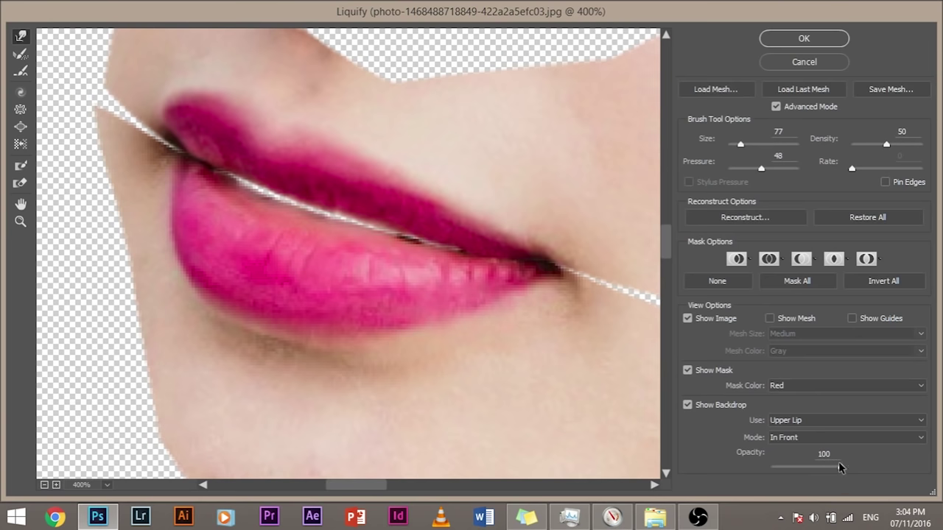
pyautogui.moveTo(839, 469); pyautogui.dragTo(812, 466)
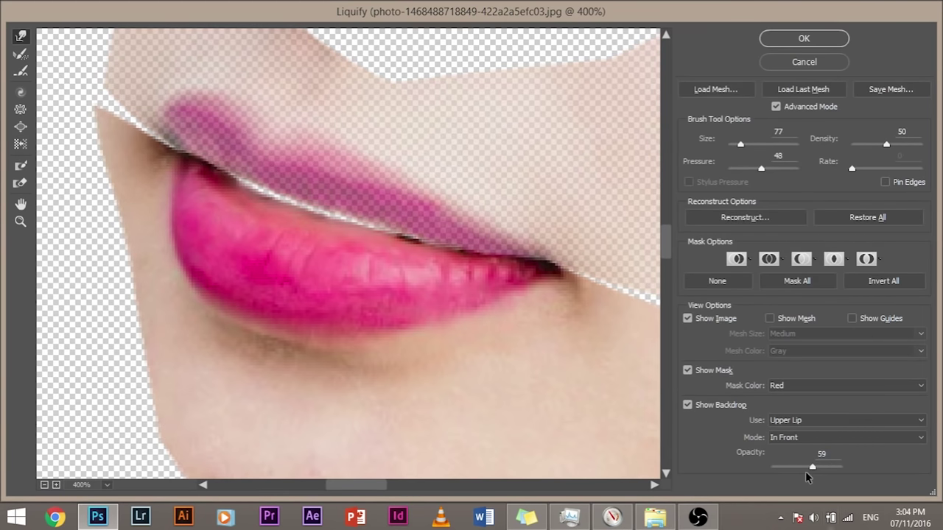
pyautogui.moveTo(813, 470); pyautogui.dragTo(840, 467)
pyautogui.click(228, 273)
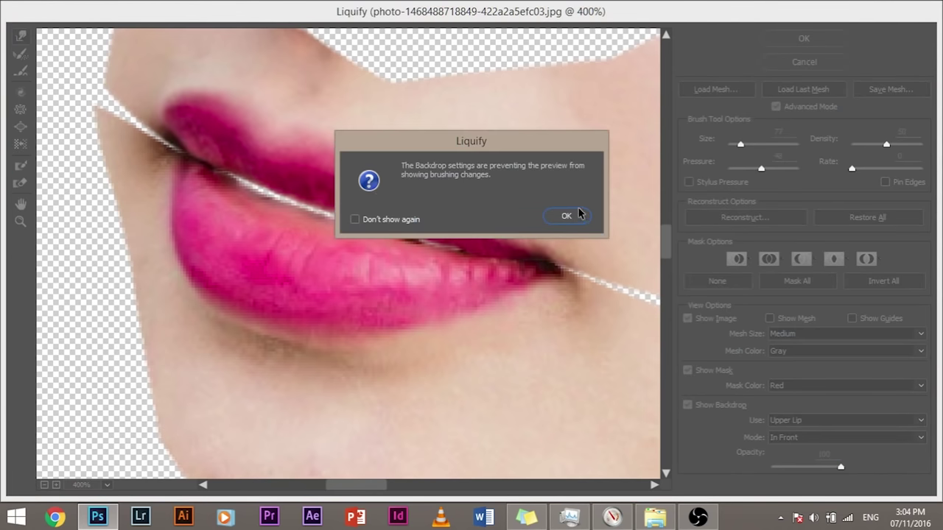
pyautogui.click(578, 214)
pyautogui.moveTo(840, 467); pyautogui.dragTo(822, 467)
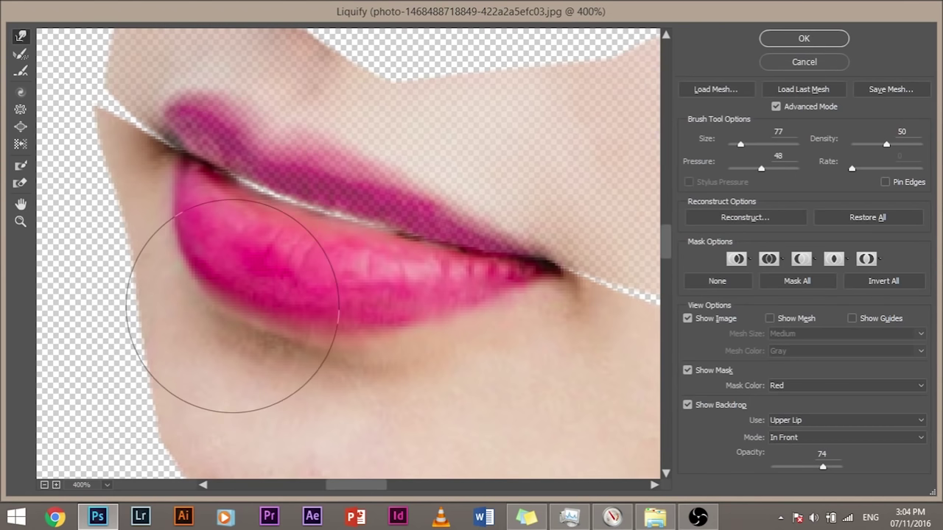
pyautogui.moveTo(211, 315); pyautogui.dragTo(330, 306)
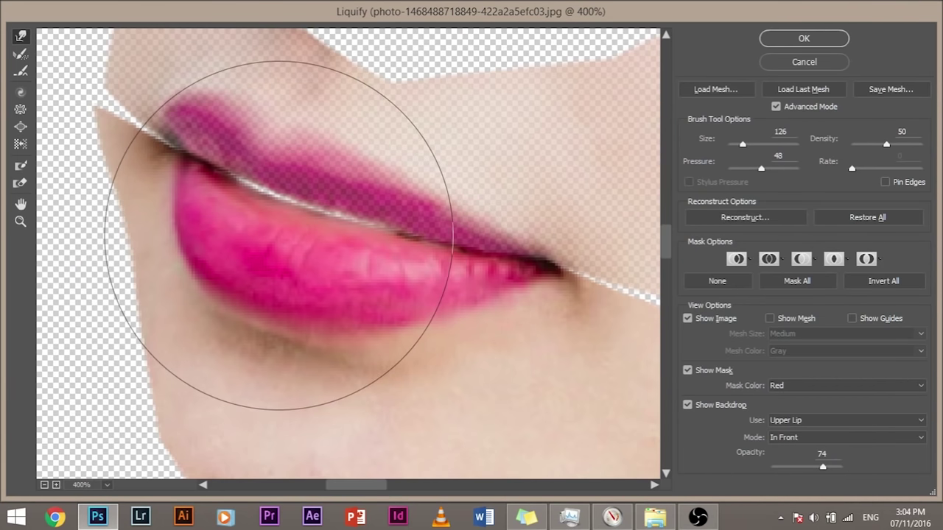
# Resize the Liquify brush to 127 and apply the warp so the lower lip nearly meets the upper lip
pyautogui.moveTo(273, 233); pyautogui.dragTo(185, 225)
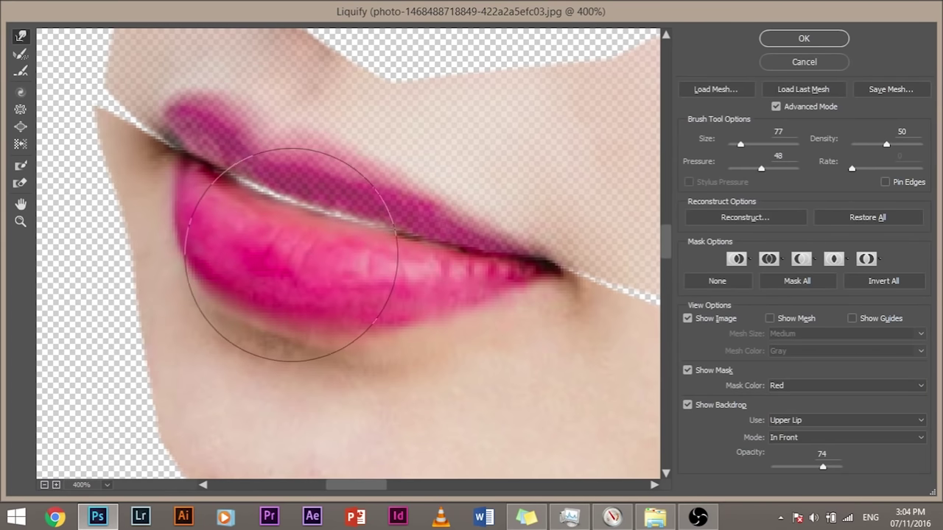
pyautogui.moveTo(247, 339)
pyautogui.mouseDown()
pyautogui.moveTo(292, 363)
pyautogui.moveTo(346, 368)
pyautogui.mouseUp()
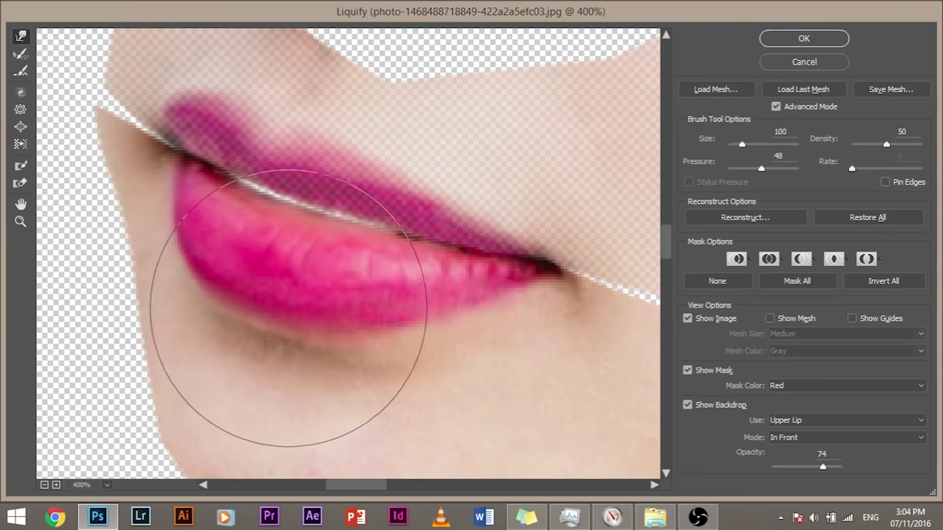
pyautogui.moveTo(243, 295)
pyautogui.mouseDown()
pyautogui.moveTo(326, 301)
pyautogui.moveTo(297, 302)
pyautogui.mouseUp()
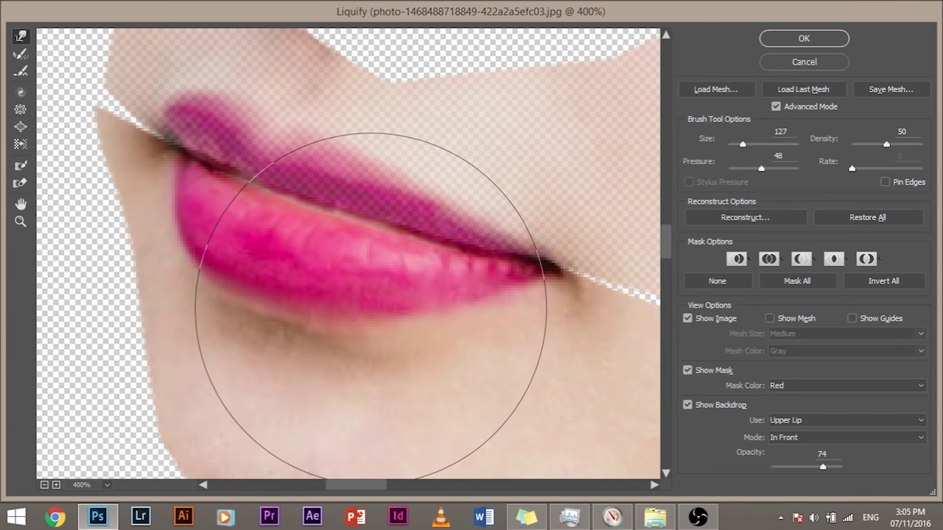
pyautogui.click(845, 37)
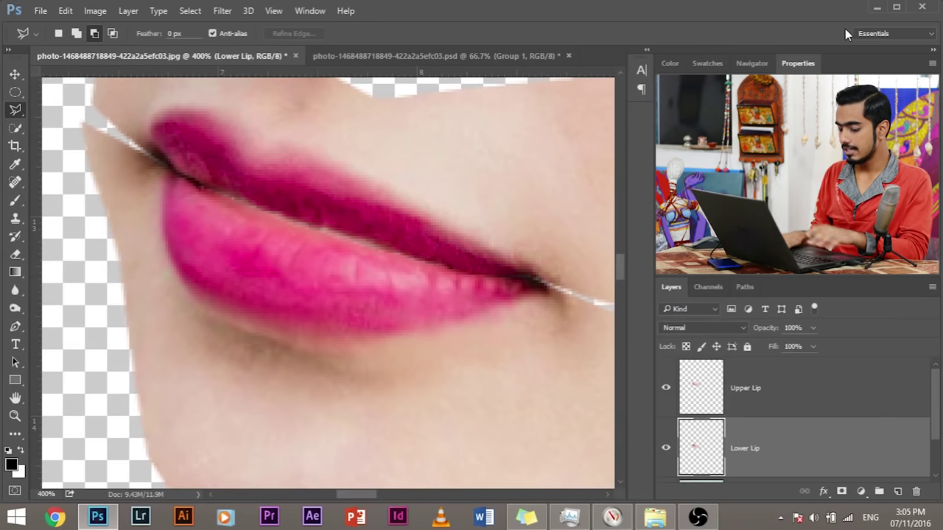
# Zoom in on the lips, toggle the Lower Lip layer to compare, then select Upper Lip with the Brush
pyautogui.hotkey('ctrl', '+')
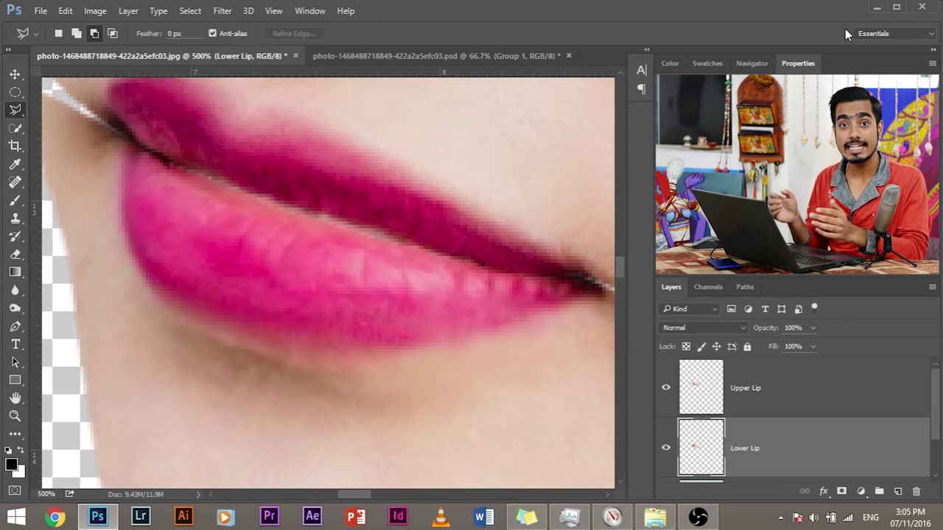
pyautogui.hotkey('ctrl', '+')
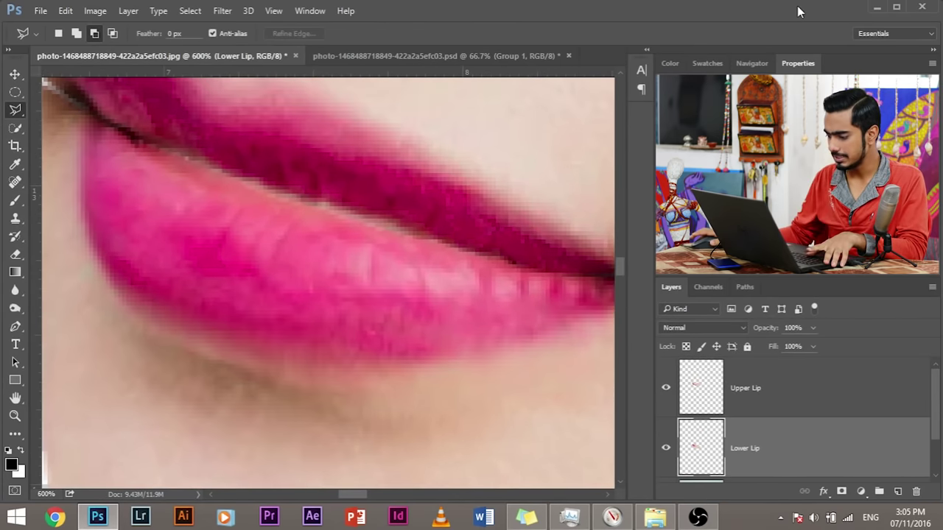
pyautogui.moveTo(189, 200); pyautogui.dragTo(221, 269)
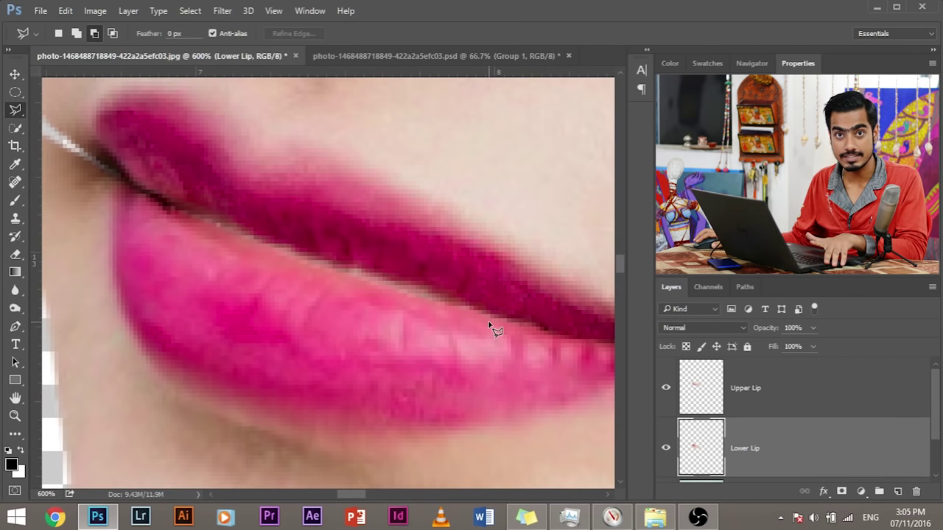
pyautogui.click(665, 448)
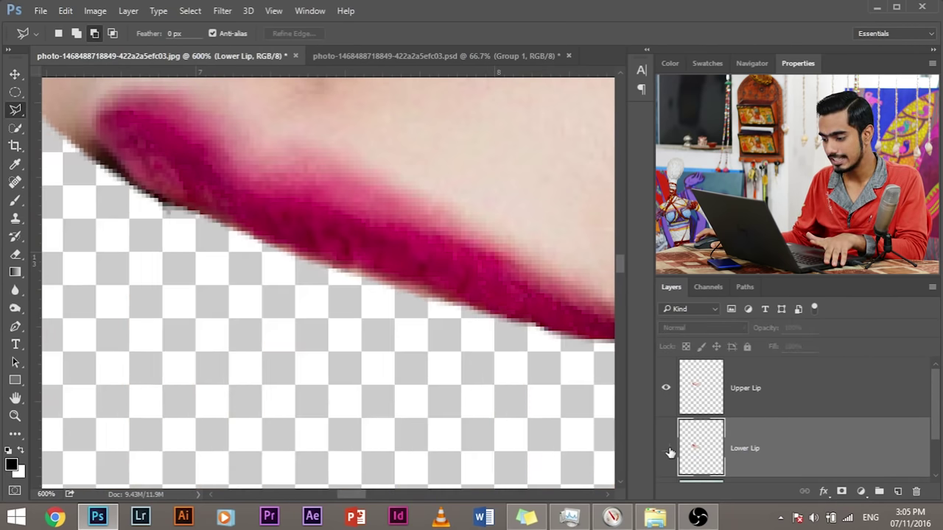
pyautogui.click(666, 449)
pyautogui.click(753, 389)
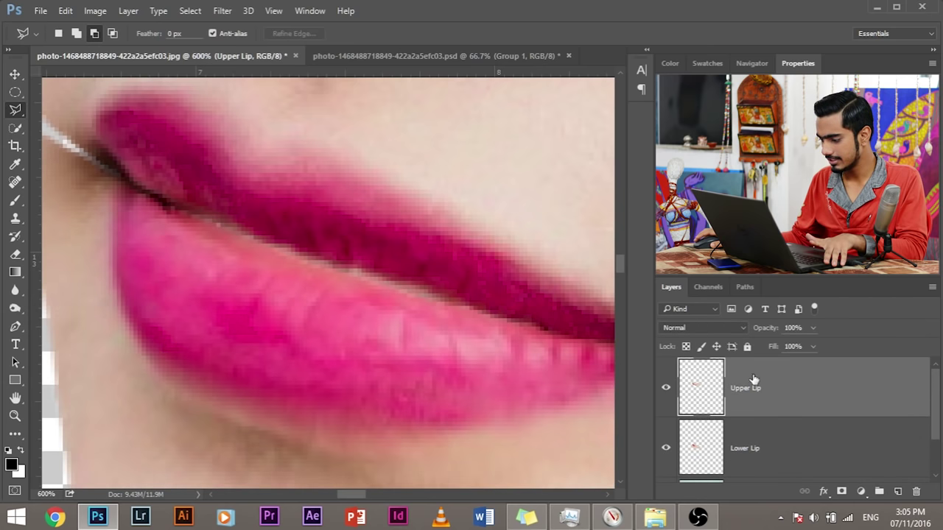
pyautogui.scroll(2, 32, 169)
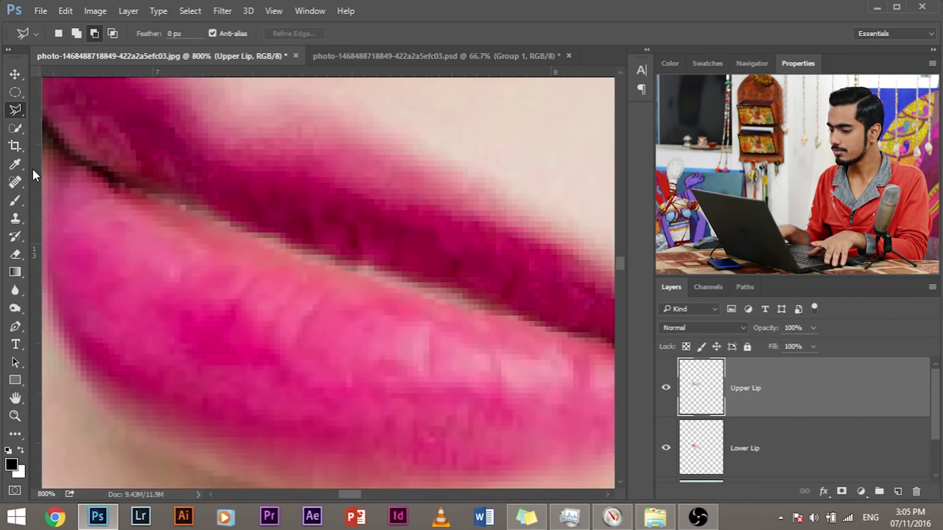
pyautogui.moveTo(199, 199); pyautogui.dragTo(203, 220)
pyautogui.press('b')
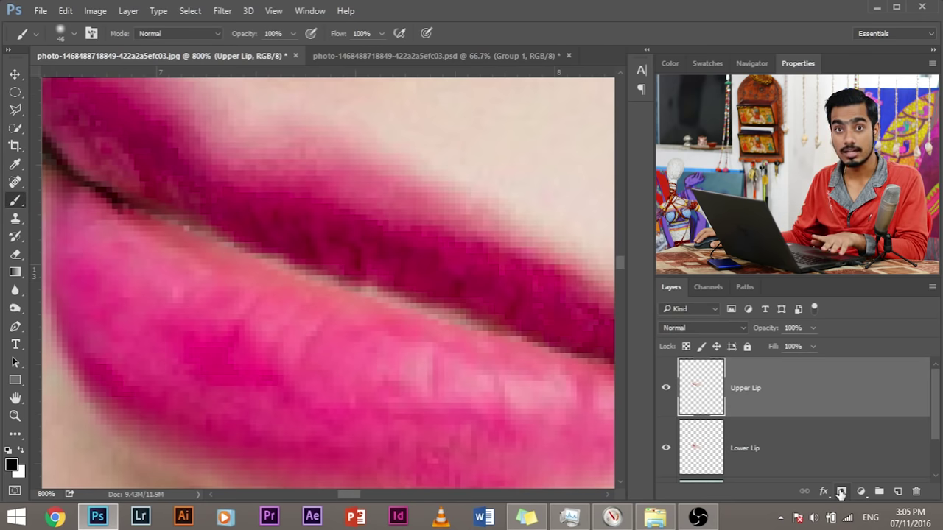
# Add a mask to Upper Lip and paint its hard edge away with an 8 px black brush
pyautogui.click(840, 492)
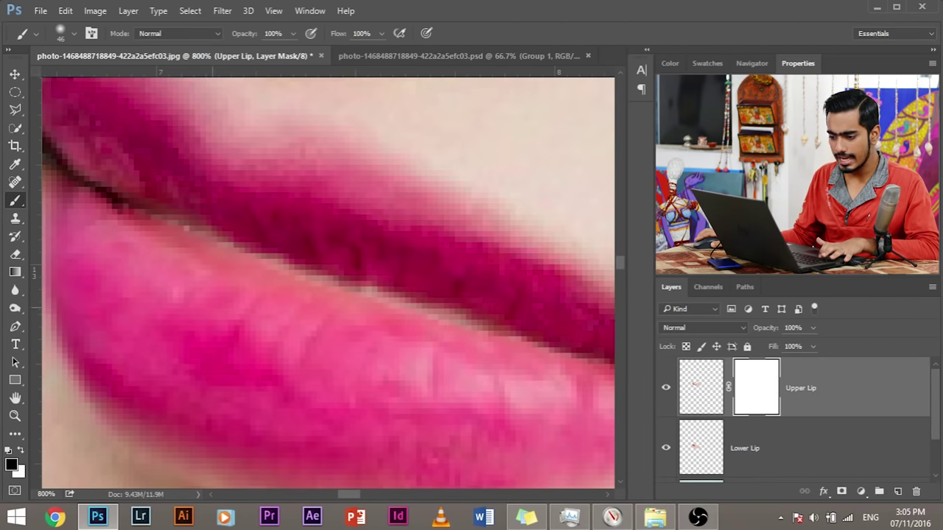
pyautogui.moveTo(287, 315); pyautogui.dragTo(169, 287)
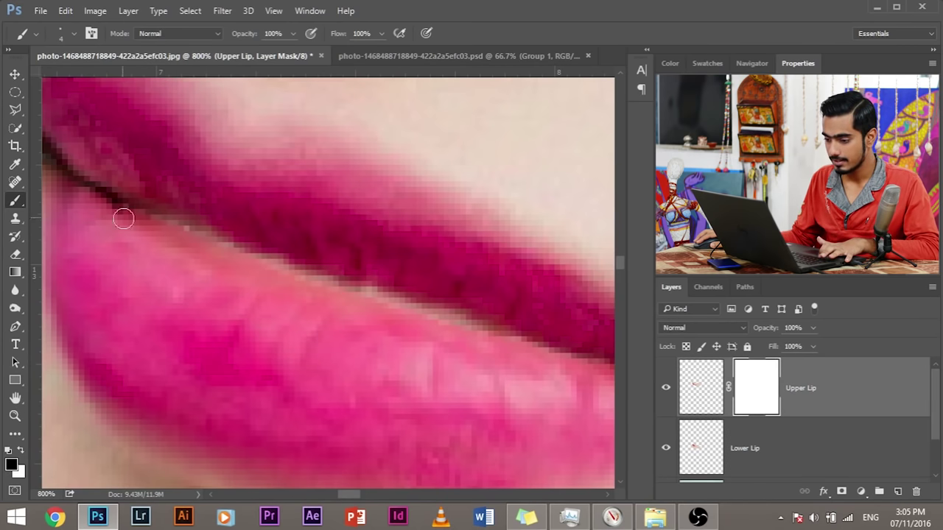
pyautogui.click(12, 465)
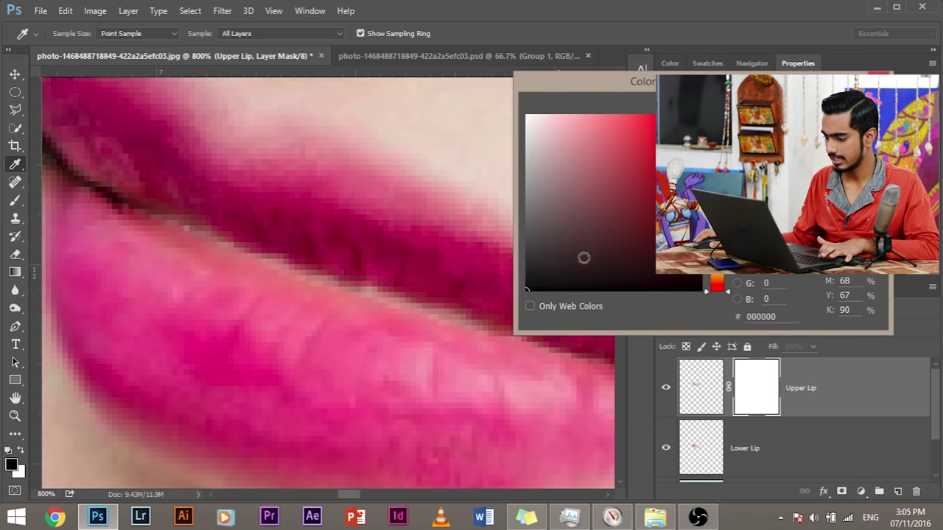
pyautogui.press('Return')
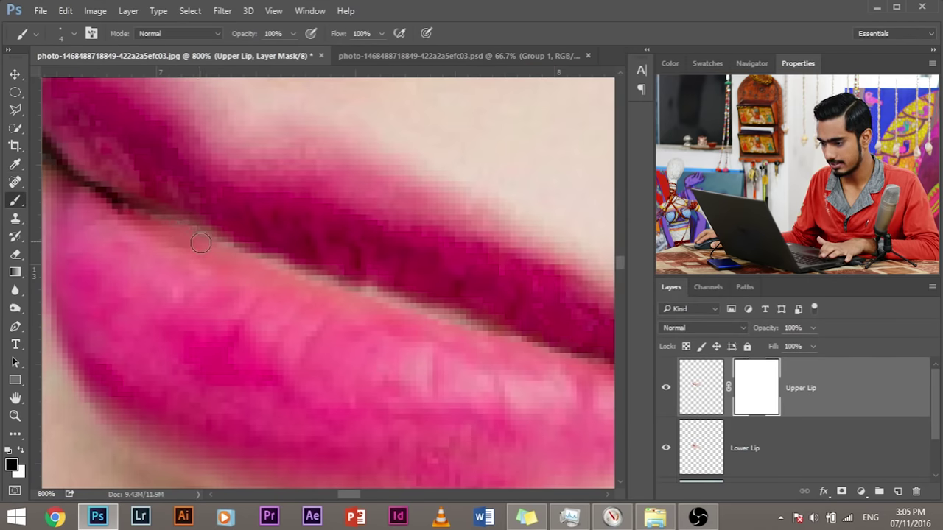
pyautogui.moveTo(202, 243); pyautogui.dragTo(250, 258)
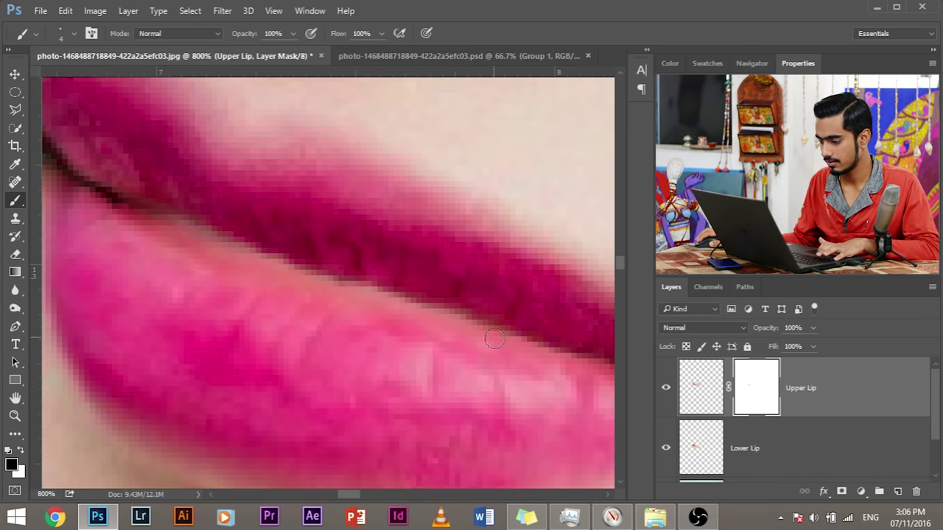
# Add a layer mask to the Lower Lip layer
pyautogui.click(780, 448)
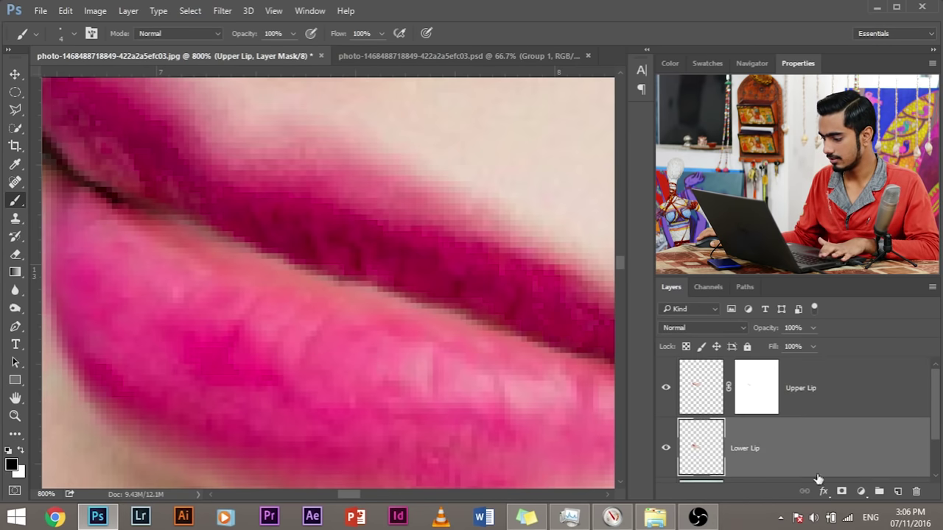
pyautogui.click(841, 493)
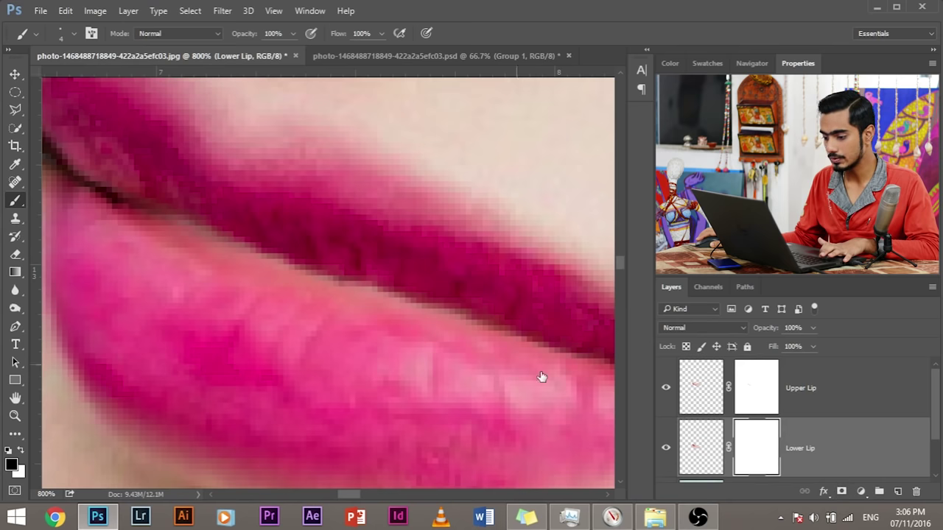
pyautogui.moveTo(188, 217)
pyautogui.mouseDown()
pyautogui.moveTo(228, 231)
pyautogui.moveTo(246, 254)
pyautogui.mouseUp()
pyautogui.hotkey('ctrl', 'z')
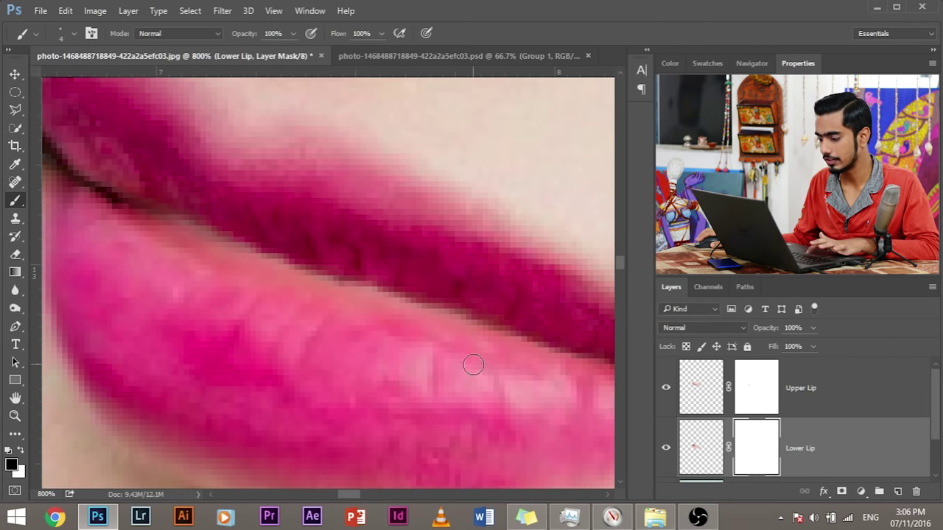
pyautogui.hscroll(2, 503, 372)
pyautogui.scroll(-1, 503, 373)
# Compare with Upper Lip hidden, then touch up the Upper Lip mask in white along the lip line
pyautogui.click(666, 397)
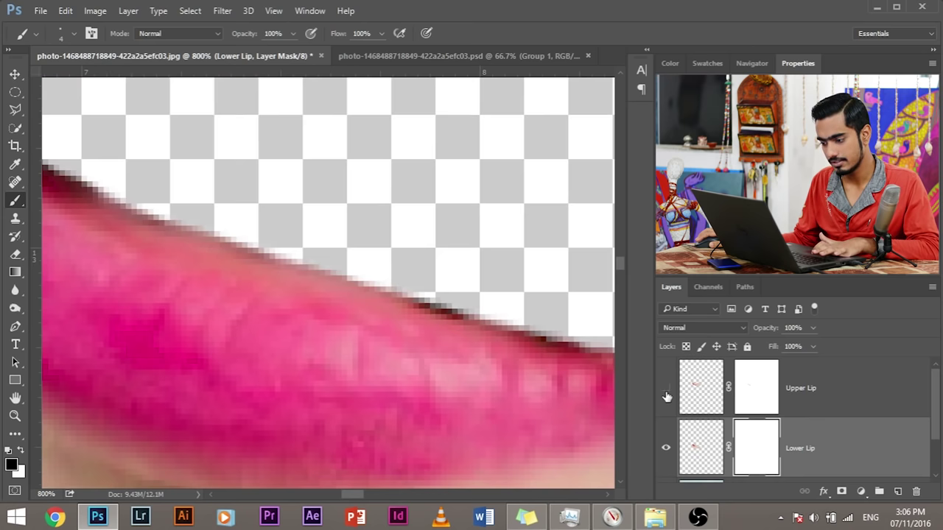
pyautogui.click(666, 397)
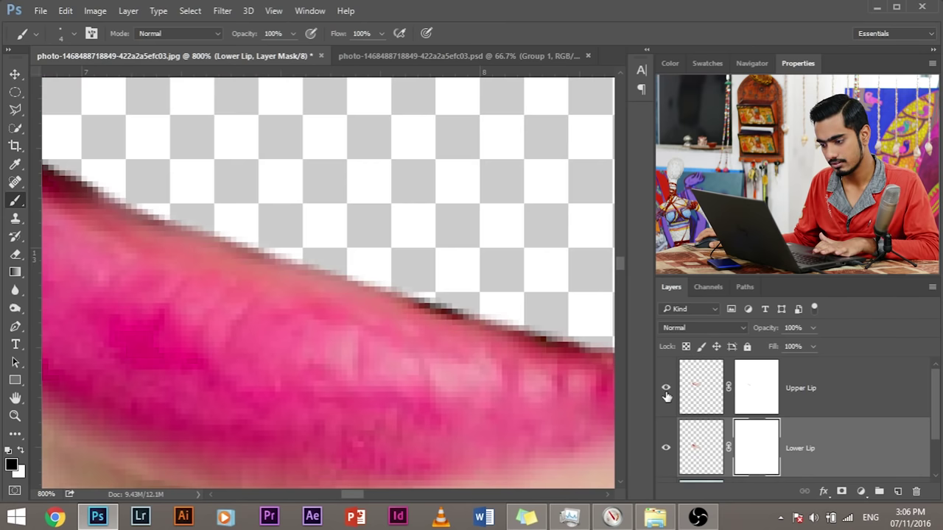
pyautogui.click(667, 397)
pyautogui.click(765, 396)
pyautogui.hscroll(-1, 287, 313)
pyautogui.scroll(1, 287, 313)
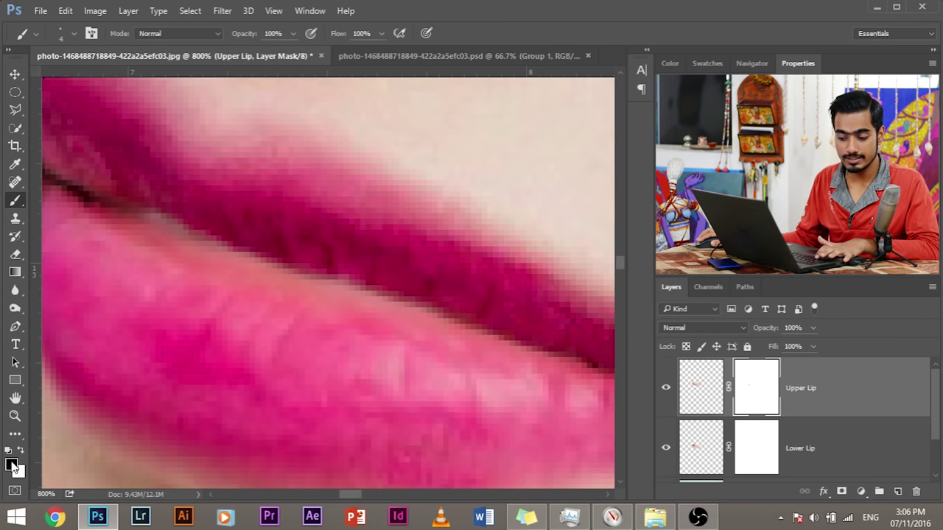
pyautogui.press('x')
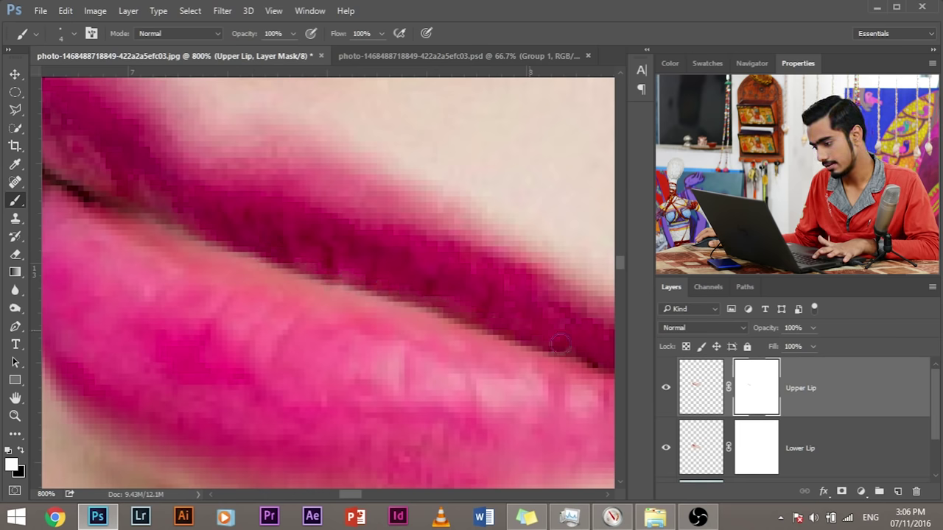
pyautogui.hotkey('ctrl', '-')
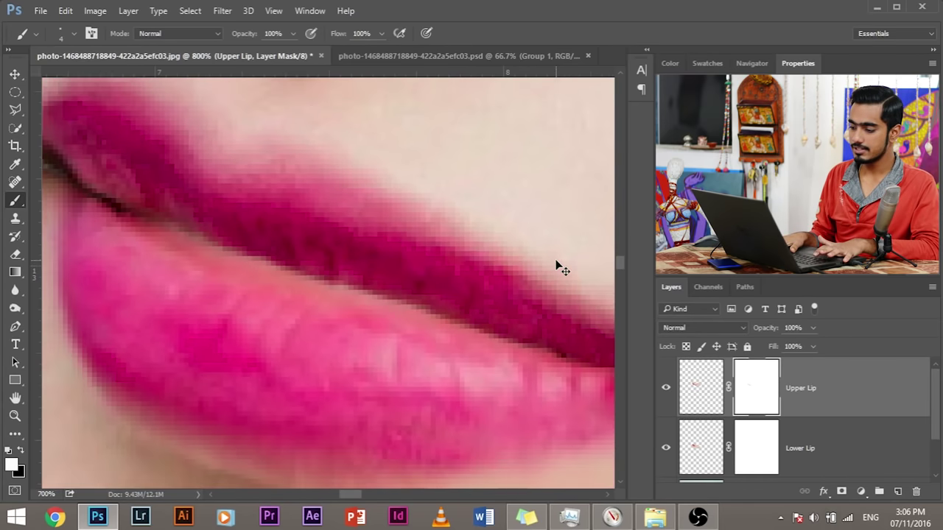
pyautogui.hotkey('ctrl', '-')
pyautogui.hotkey('ctrl', '-')
pyautogui.hotkey('ctrl', '-')
pyautogui.hotkey('ctrl', '-')
pyautogui.hotkey('ctrl', '-')
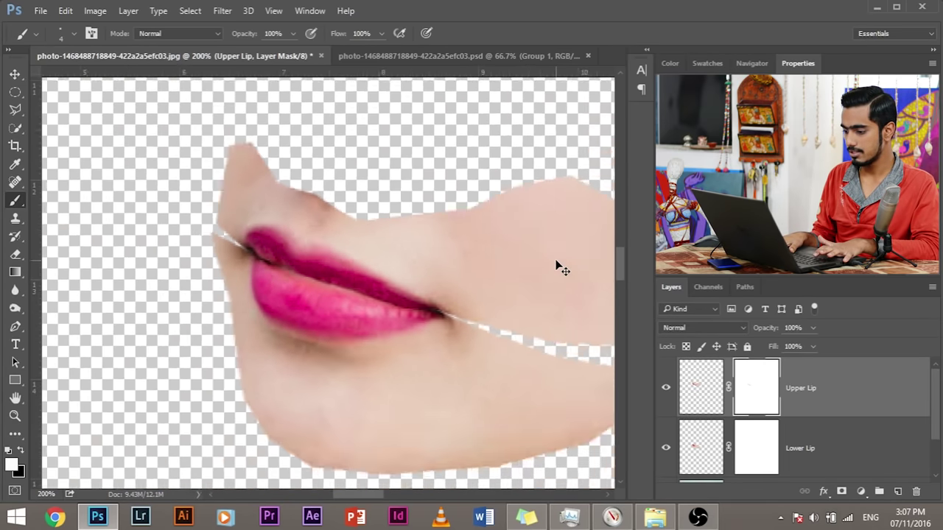
# Zoom out and show the Back photo behind the new lips
pyautogui.hotkey('ctrl', '-')
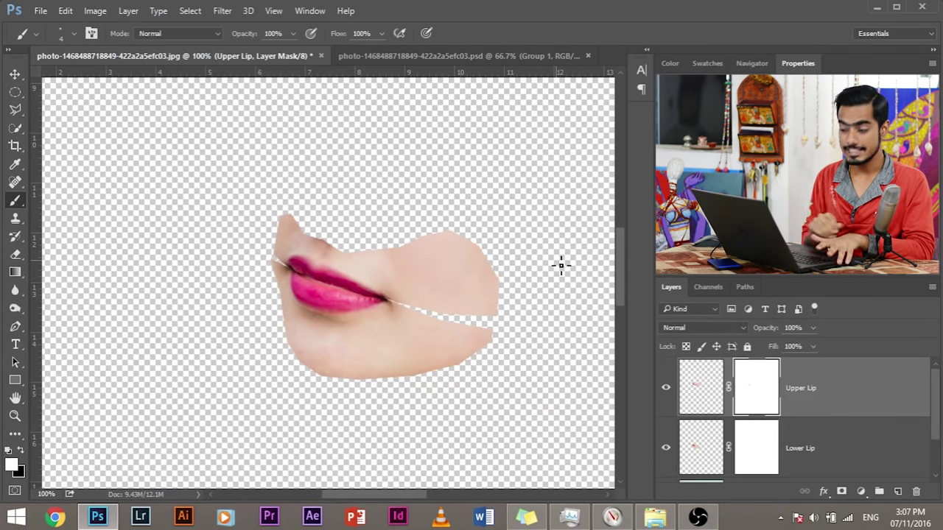
pyautogui.scroll(-2, 570, 255)
pyautogui.scroll(-2, 840, 426)
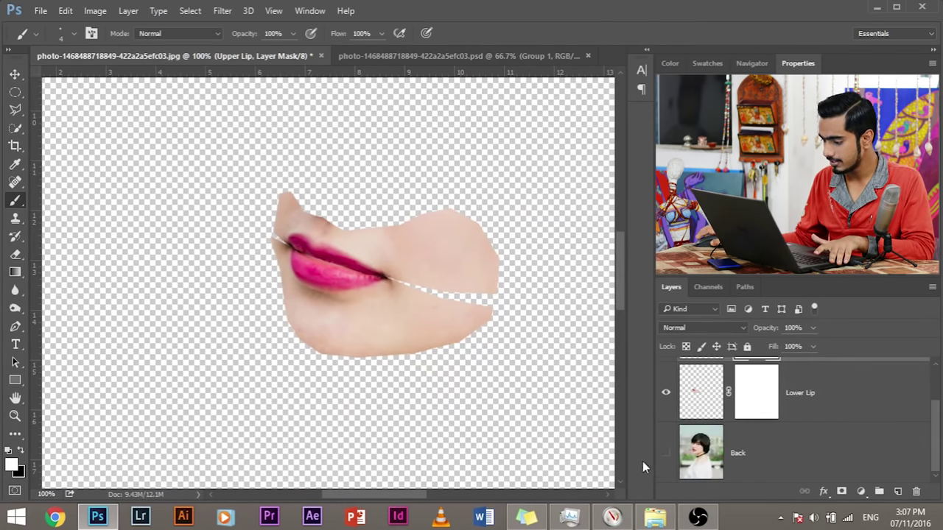
pyautogui.click(667, 453)
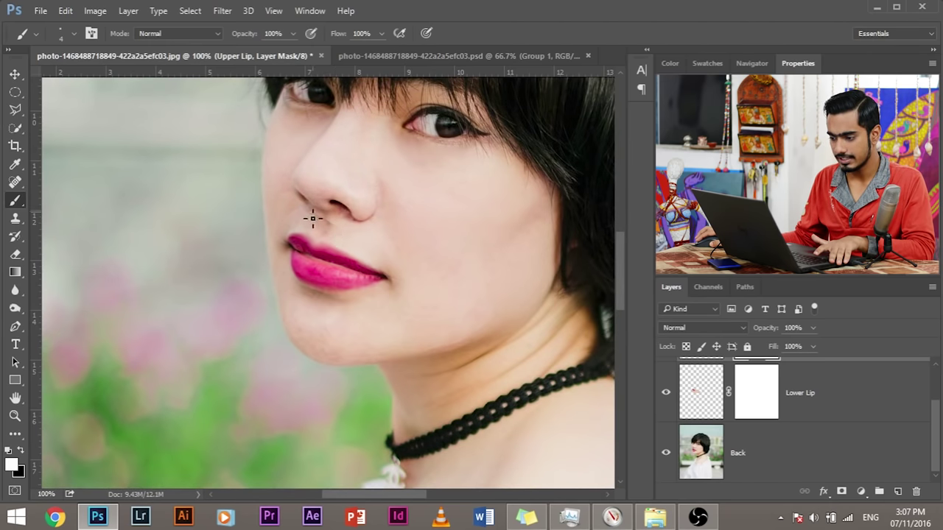
pyautogui.scroll(2, 341, 244)
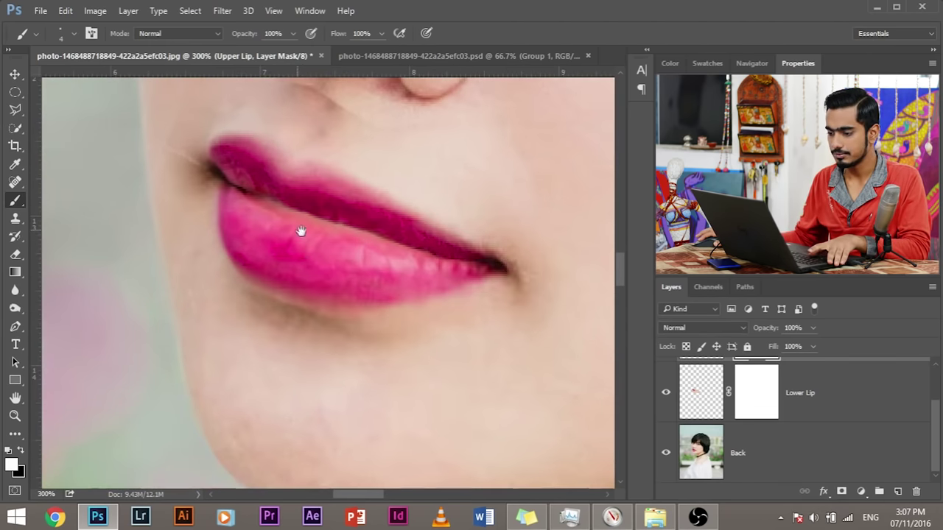
pyautogui.scroll(2, 301, 231)
pyautogui.moveTo(497, 219); pyautogui.dragTo(293, 198)
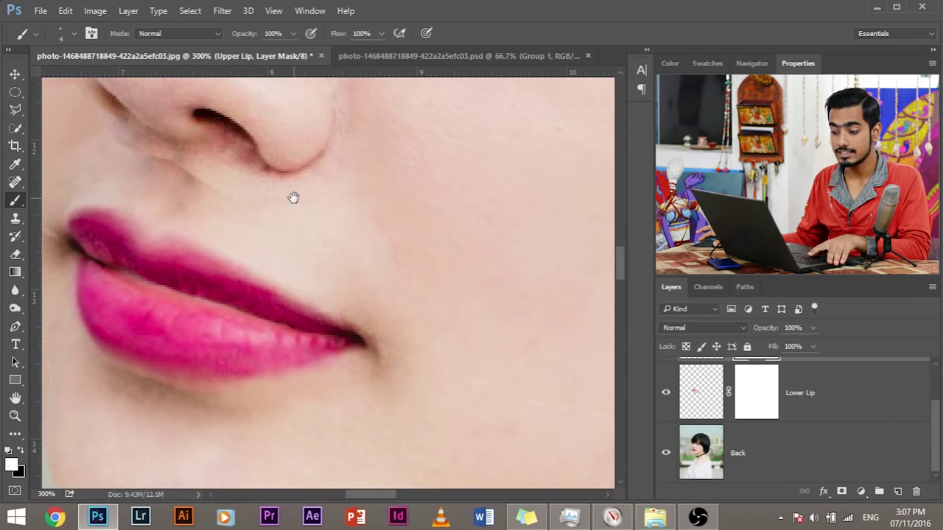
# Hide the Back photo layer and enlarge the brush to about 132 px
pyautogui.hotkey('ctrl', '-')
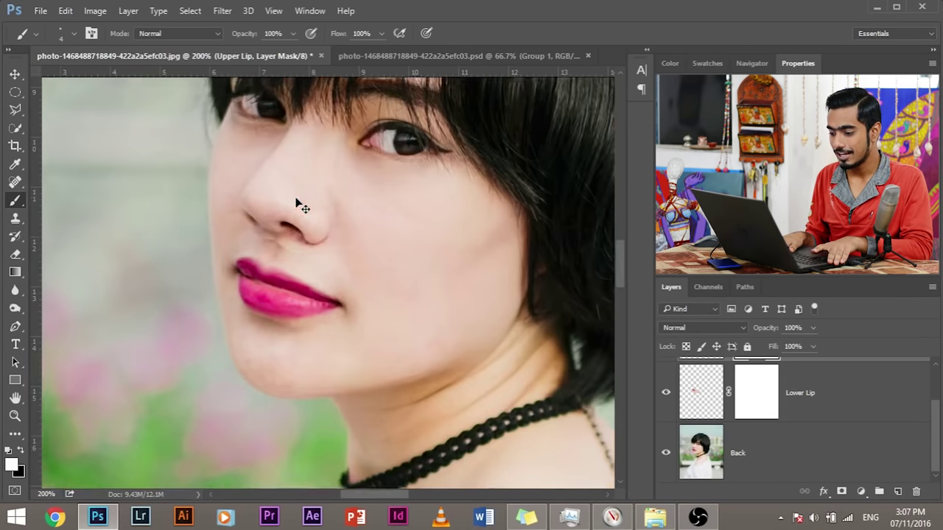
pyautogui.hotkey('ctrl', '-')
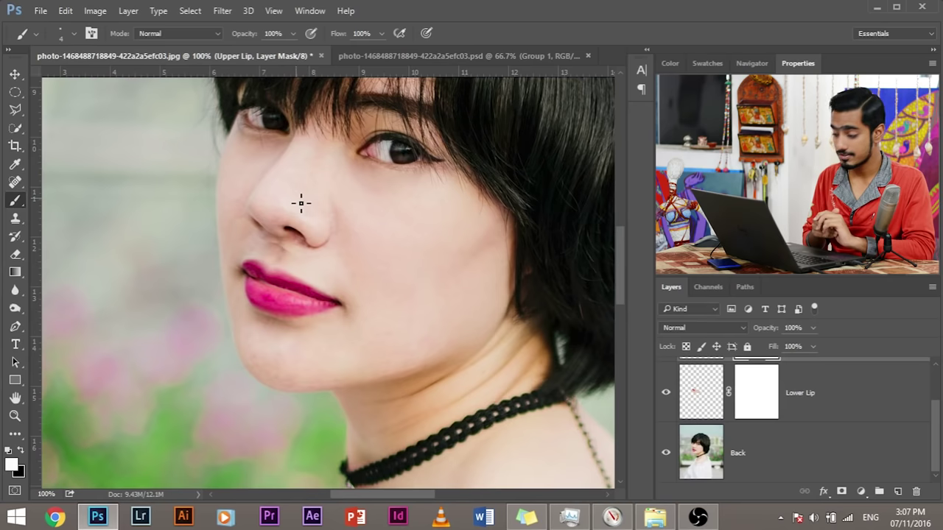
pyautogui.scroll(1, 806, 429)
pyautogui.scroll(-1, 765, 419)
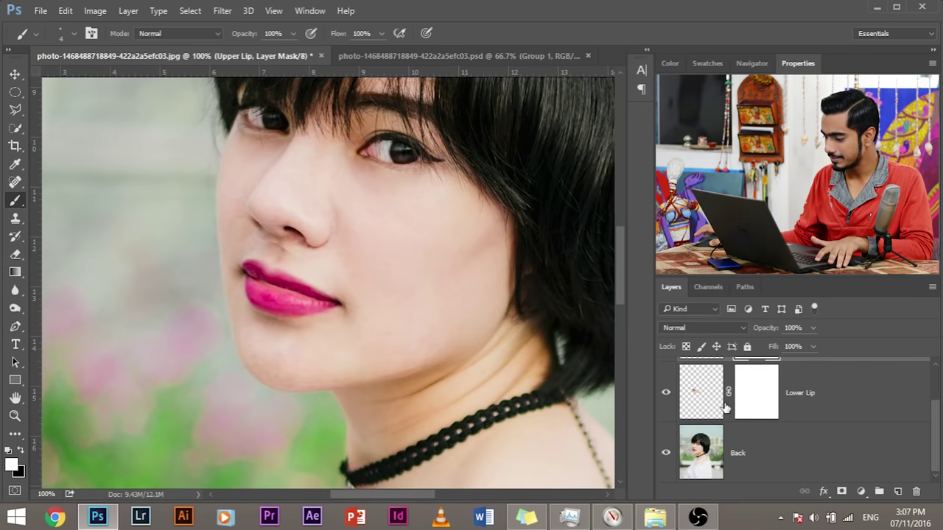
pyautogui.click(665, 453)
pyautogui.scroll(1, 751, 427)
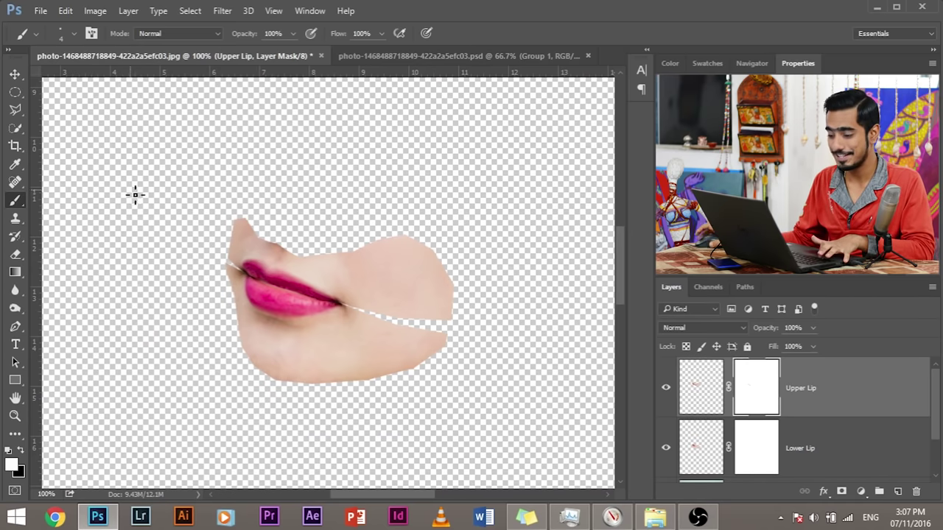
pyautogui.moveTo(165, 191)
pyautogui.mouseDown()
pyautogui.moveTo(221, 201)
pyautogui.moveTo(209, 200)
pyautogui.mouseUp()
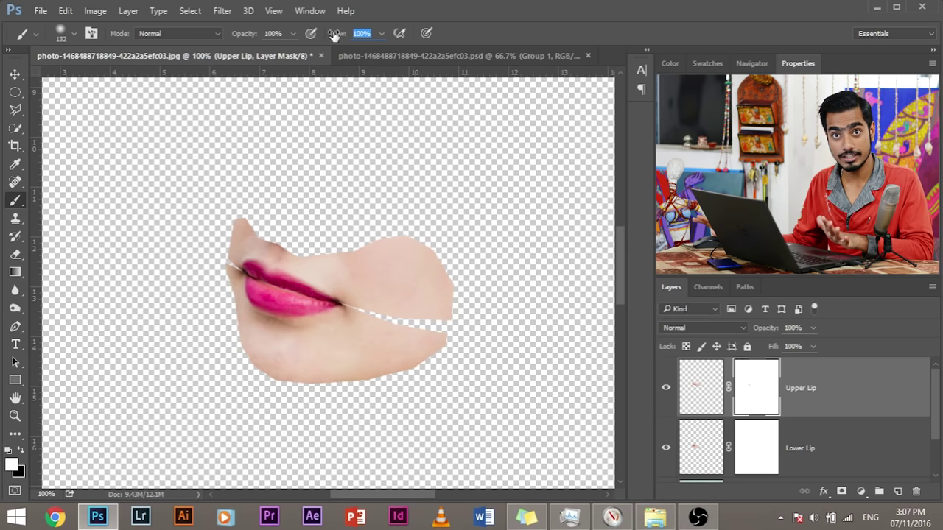
# Set brush Flow to 30% and paint black on the Upper Lip mask at the patch's upper right
pyautogui.write('30')
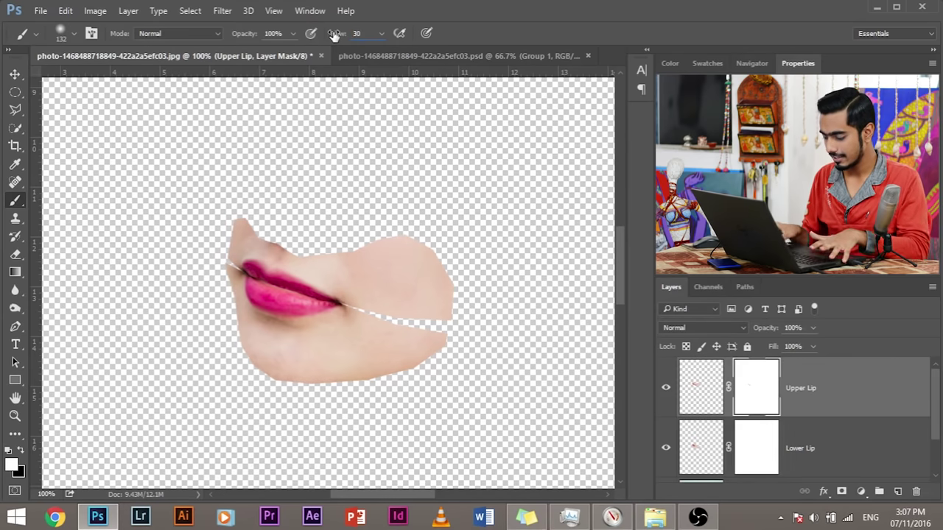
pyautogui.press('Return')
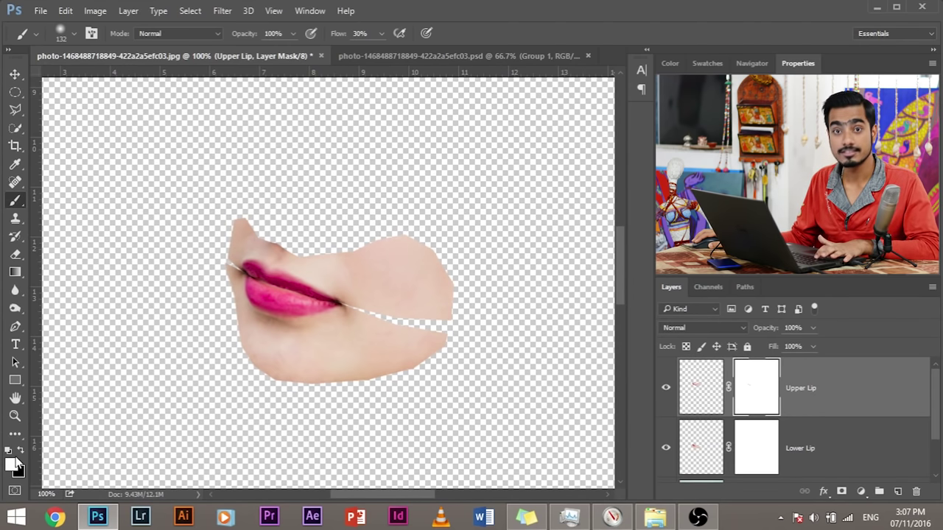
pyautogui.press('x')
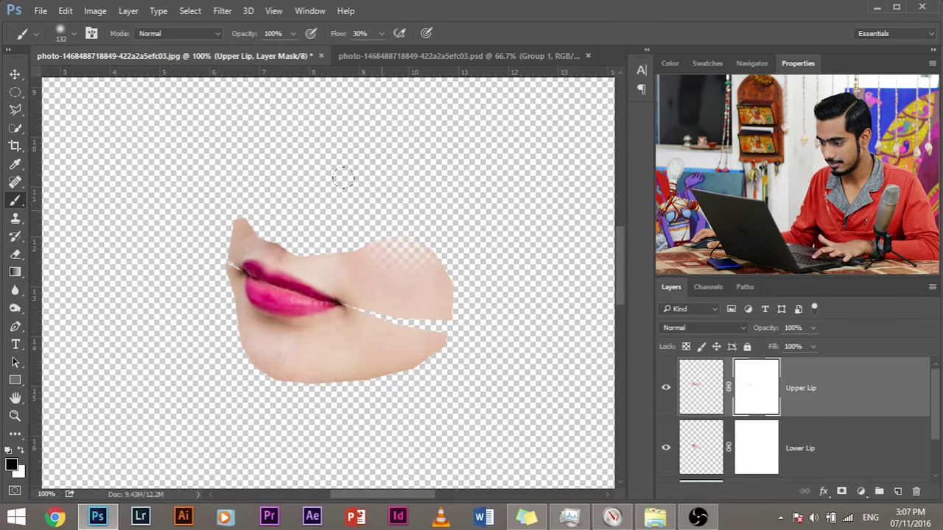
pyautogui.moveTo(352, 256)
pyautogui.mouseDown()
pyautogui.moveTo(372, 244)
pyautogui.moveTo(441, 290)
pyautogui.moveTo(447, 261)
pyautogui.mouseUp()
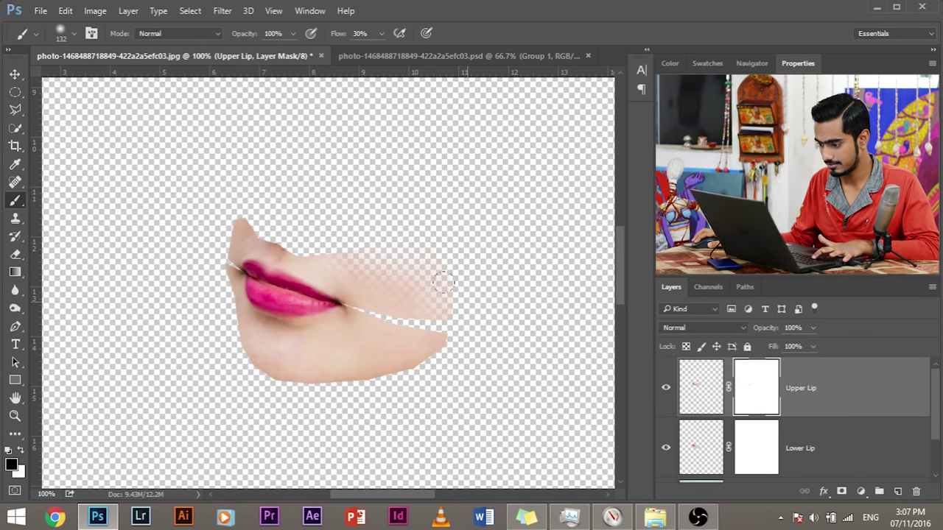
# With a 40 px brush, fade the skin along the patch's upper-left and left edges
pyautogui.hotkey('ctrl', '+')
pyautogui.hotkey('ctrl', '+')
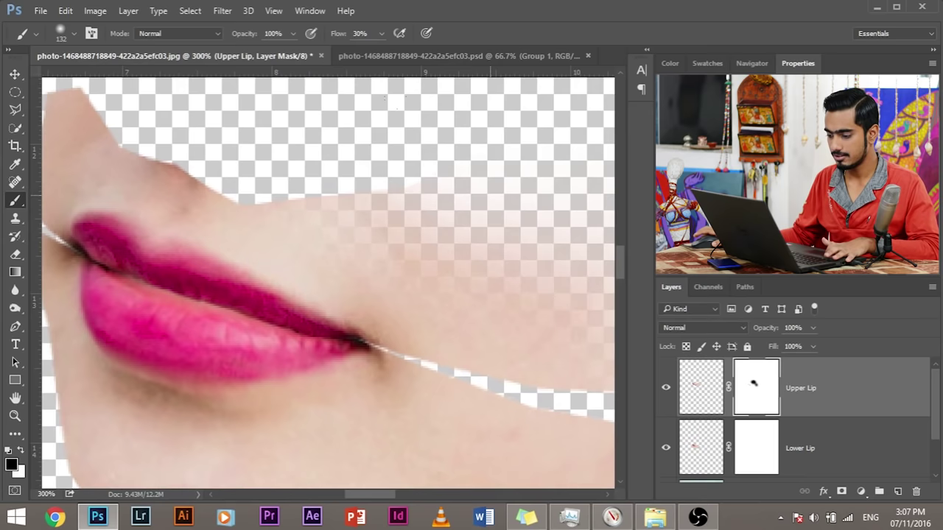
pyautogui.keyDown('alt'); pyautogui.rightClick(437, 209); pyautogui.keyUp('alt')
pyautogui.keyDown('alt'); pyautogui.rightClick(253, 156); pyautogui.keyUp('alt')
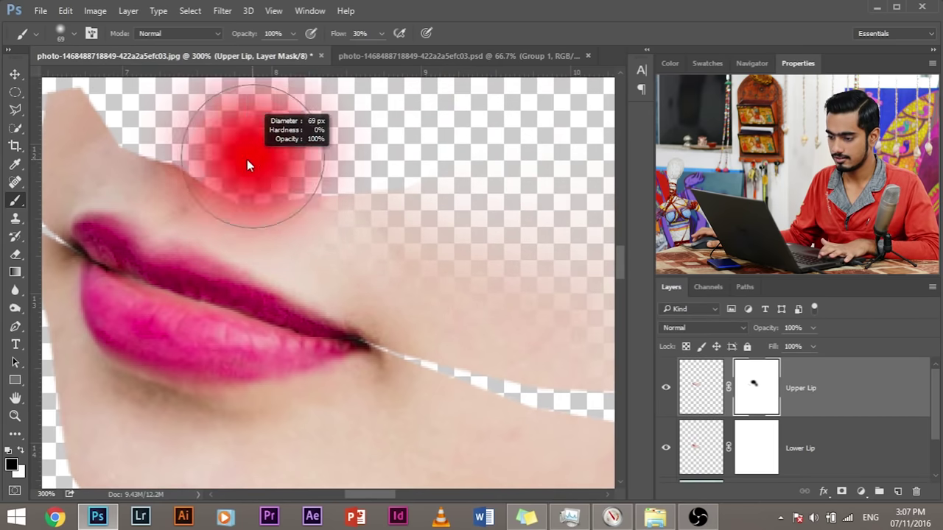
pyautogui.keyDown('alt'); pyautogui.rightClick(210, 162); pyautogui.keyUp('alt')
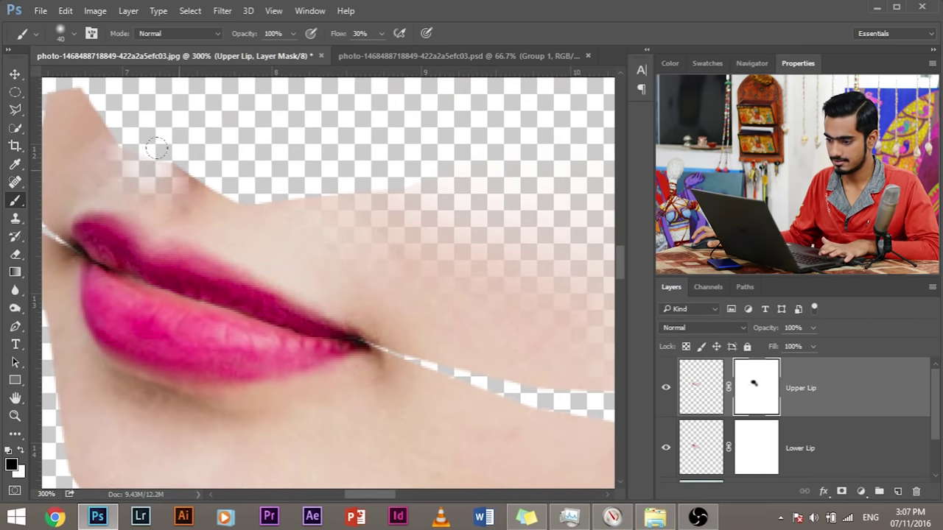
pyautogui.moveTo(274, 156); pyautogui.dragTo(383, 217)
pyautogui.moveTo(162, 165)
pyautogui.mouseDown()
pyautogui.moveTo(126, 152)
pyautogui.moveTo(190, 158)
pyautogui.mouseUp()
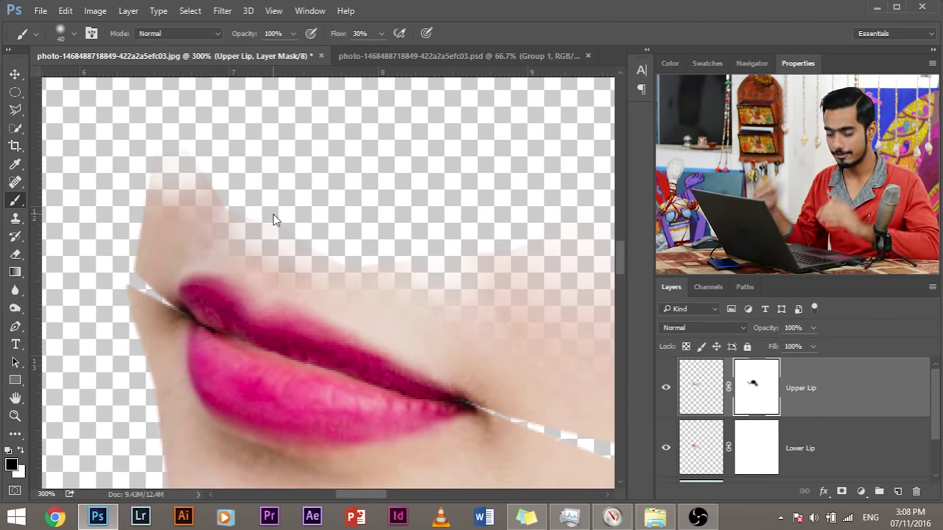
pyautogui.moveTo(123, 154)
pyautogui.mouseDown()
pyautogui.moveTo(101, 210)
pyautogui.moveTo(108, 253)
pyautogui.mouseUp()
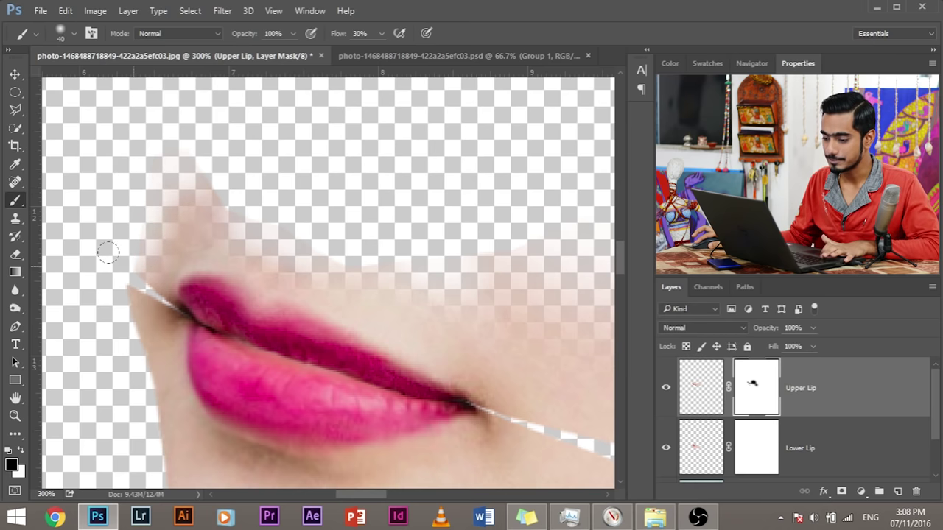
pyautogui.moveTo(99, 385); pyautogui.dragTo(86, 330)
# Hide the excess skin near the right lip corner using 18, 55 and 35 px brushes
pyautogui.keyDown('alt'); pyautogui.rightClick(148, 287); pyautogui.keyUp('alt')
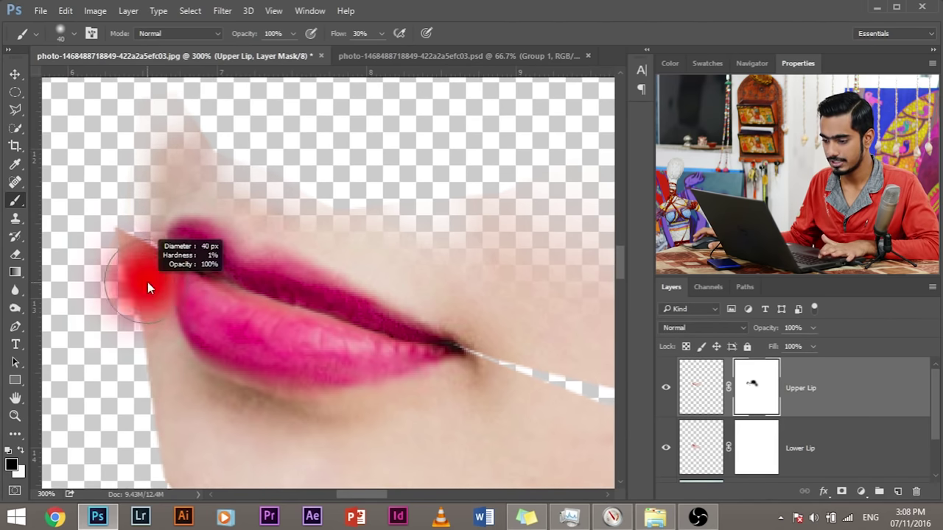
pyautogui.moveTo(147, 287); pyautogui.dragTo(122, 281)
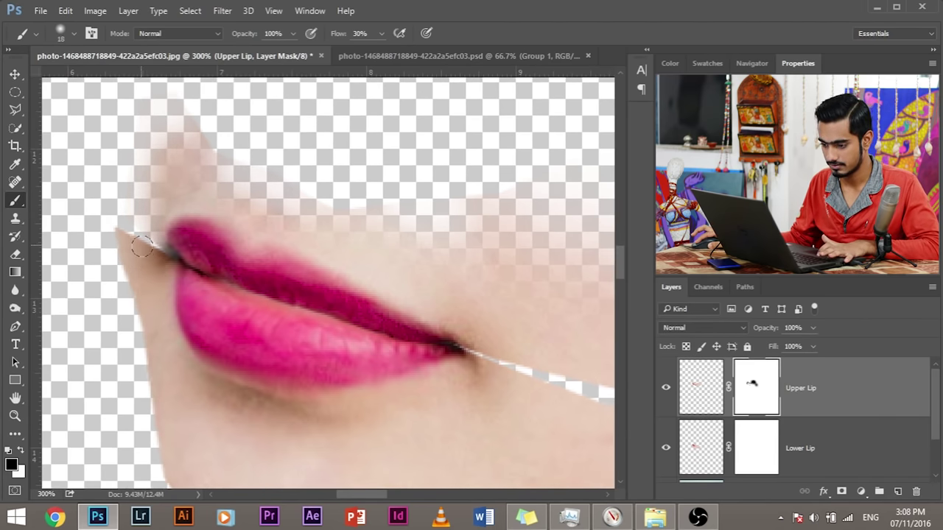
pyautogui.moveTo(200, 307)
pyautogui.mouseDown()
pyautogui.moveTo(63, 219)
pyautogui.moveTo(167, 282)
pyautogui.mouseUp()
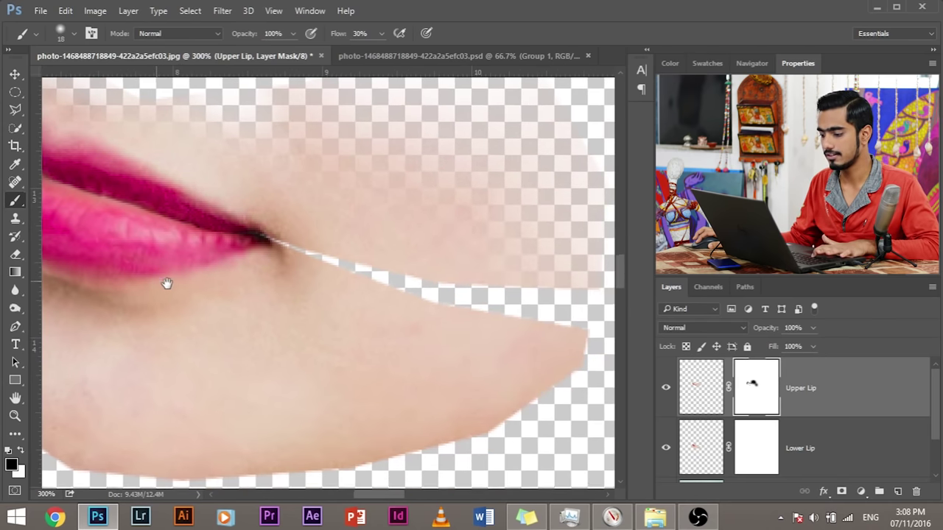
pyautogui.keyDown('alt'); pyautogui.rightClick(301, 225); pyautogui.keyUp('alt')
pyautogui.moveTo(322, 274)
pyautogui.mouseDown()
pyautogui.moveTo(265, 236)
pyautogui.moveTo(280, 221)
pyautogui.mouseUp()
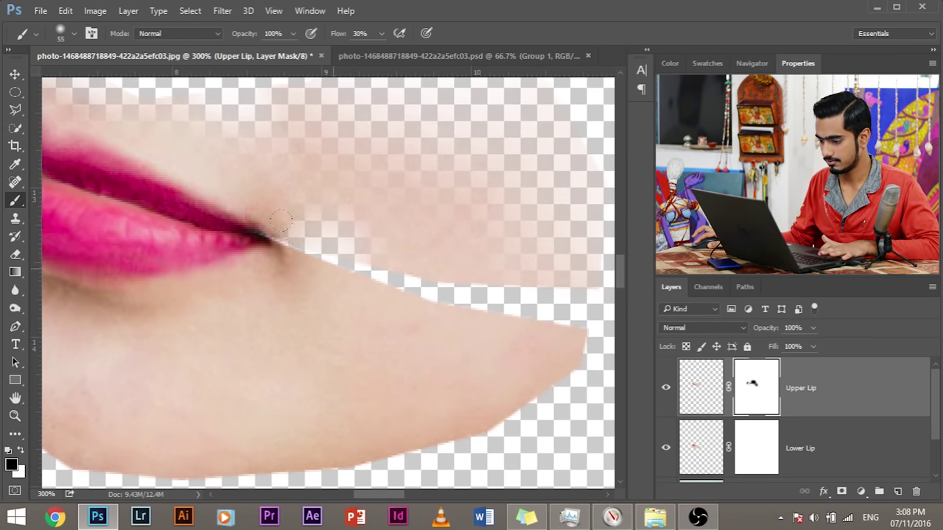
pyautogui.keyDown('alt'); pyautogui.rightClick(331, 283); pyautogui.keyUp('alt')
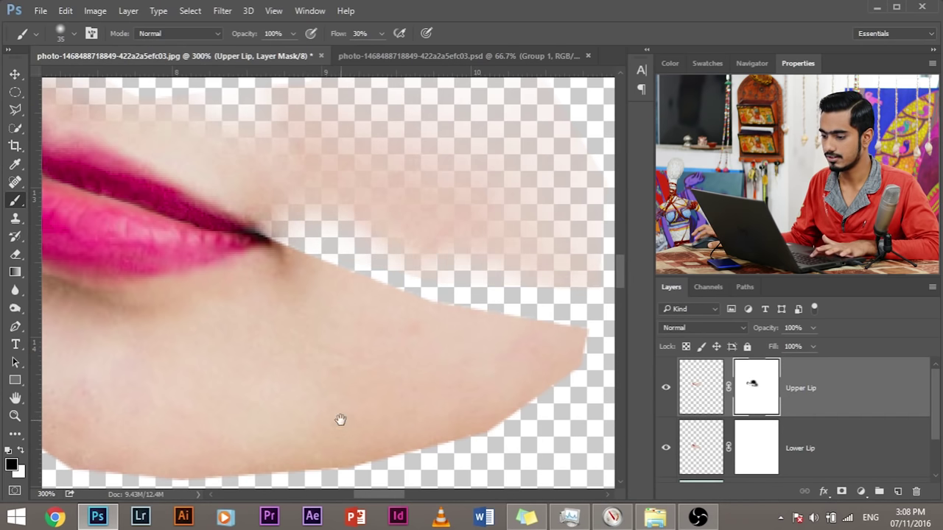
pyautogui.moveTo(337, 418); pyautogui.dragTo(526, 438)
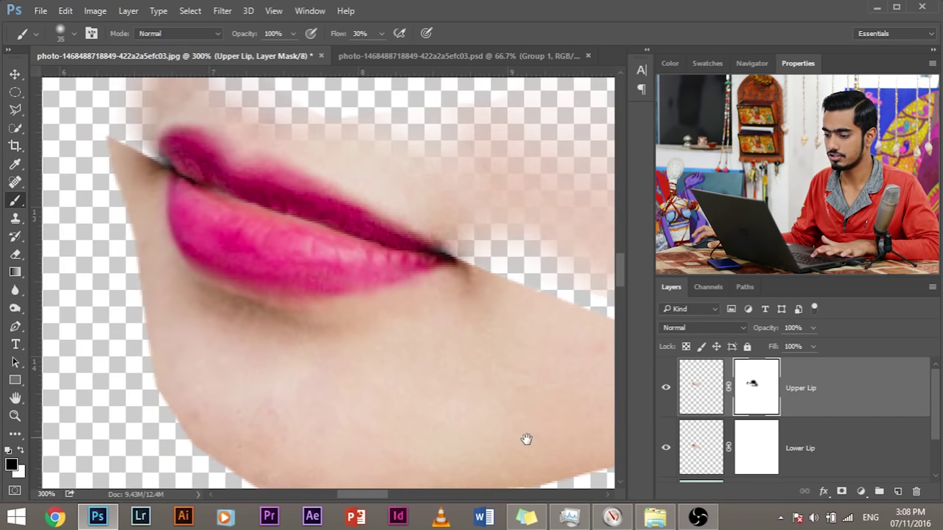
pyautogui.click(759, 452)
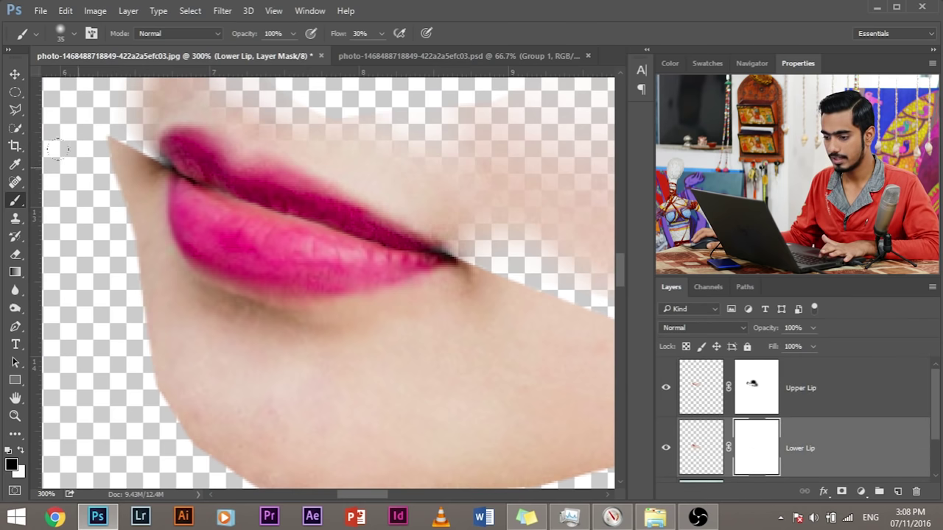
# Zoom in close on the left lip corner and shrink the brush to 5 px
pyautogui.moveTo(127, 169)
pyautogui.mouseDown()
pyautogui.moveTo(103, 166)
pyautogui.moveTo(152, 151)
pyautogui.moveTo(144, 158)
pyautogui.mouseUp()
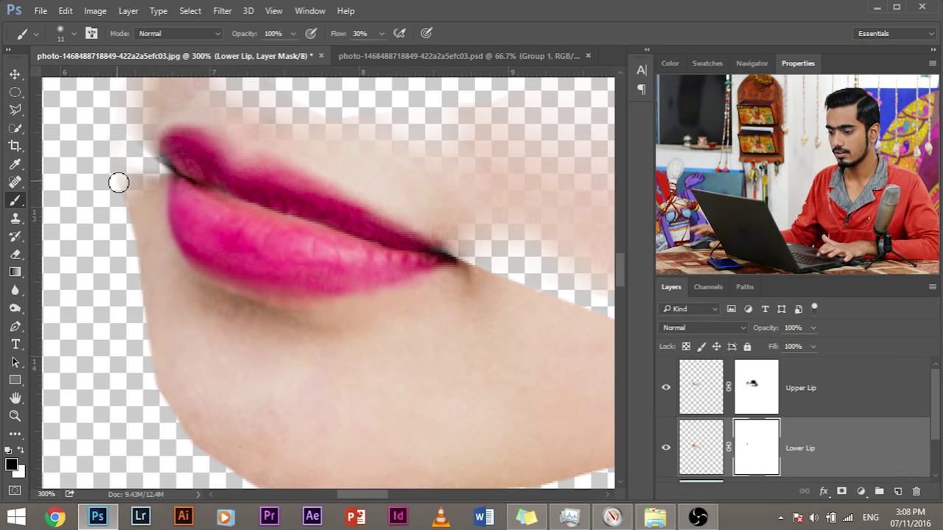
pyautogui.hotkey('ctrl', '+')
pyautogui.hotkey('ctrl', '+')
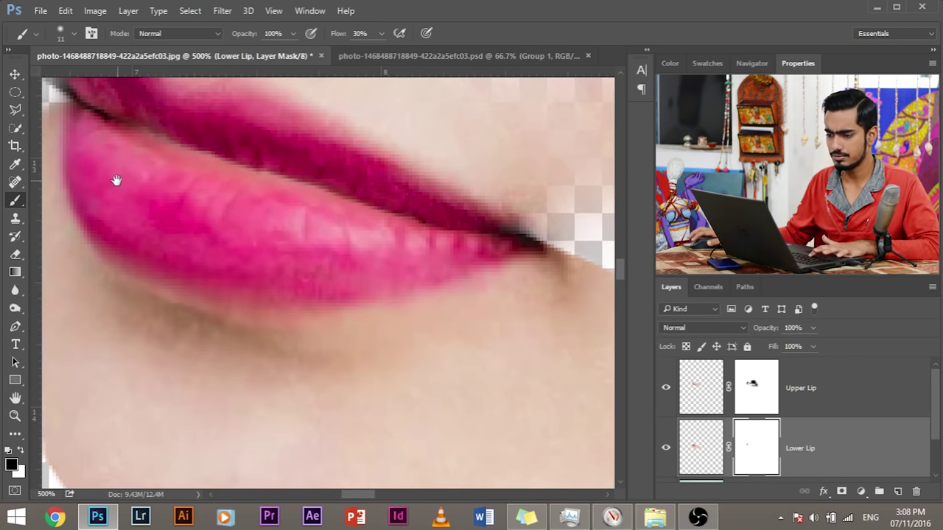
pyautogui.moveTo(117, 181); pyautogui.dragTo(259, 304)
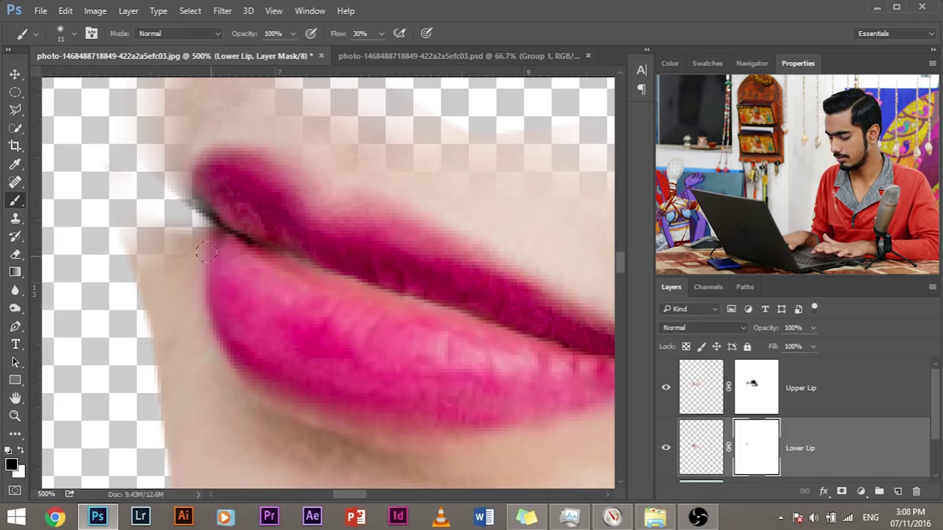
pyautogui.hotkey('ctrl', '+')
pyautogui.hotkey('ctrl', '+')
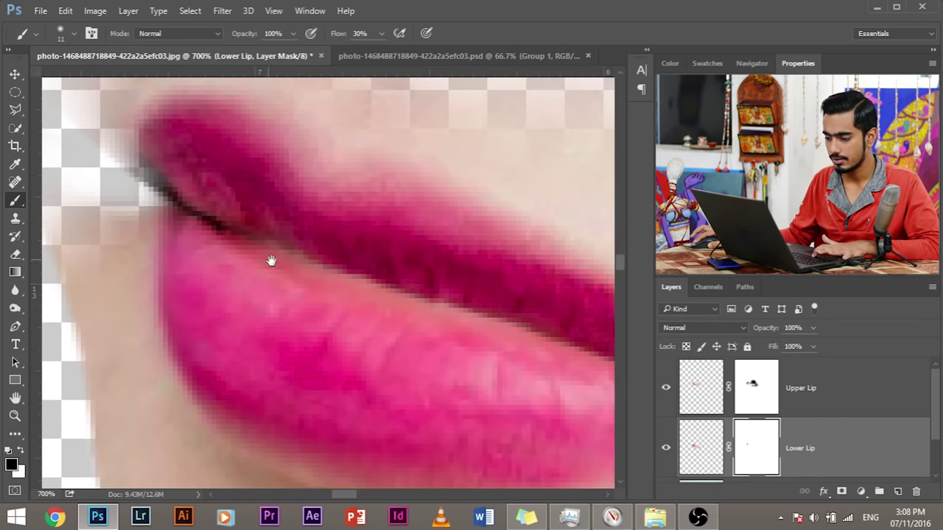
pyautogui.moveTo(197, 232); pyautogui.dragTo(267, 251)
pyautogui.moveTo(210, 268); pyautogui.dragTo(226, 260)
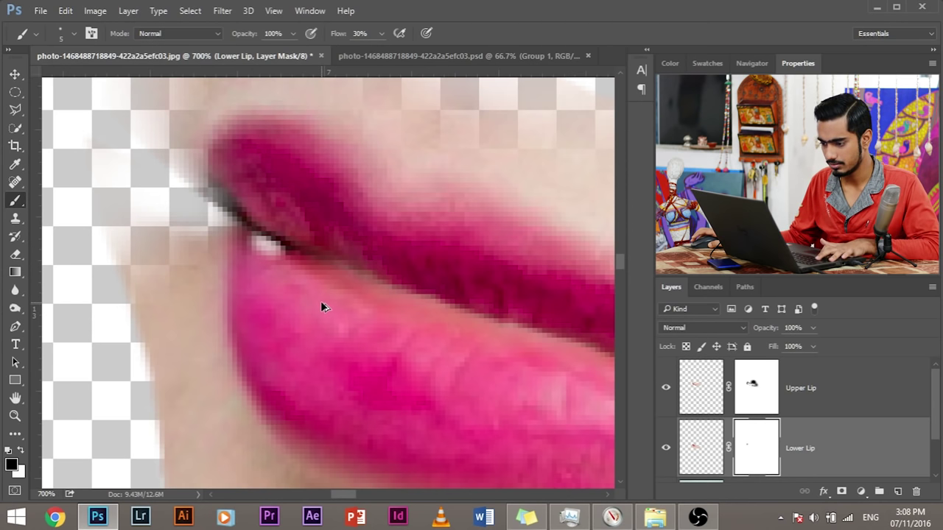
# Target the Upper Lip mask and set up an 8 px brush
pyautogui.click(740, 403)
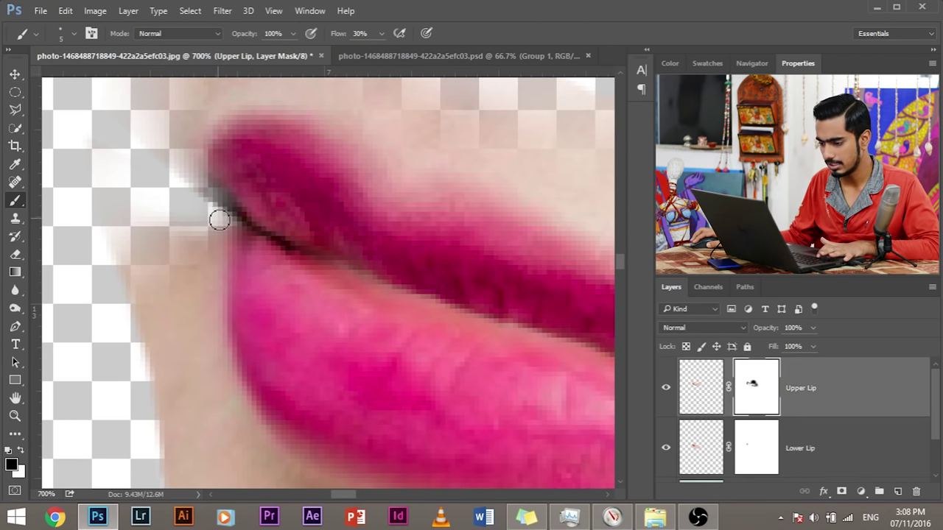
pyautogui.moveTo(205, 231)
pyautogui.mouseDown()
pyautogui.moveTo(228, 239)
pyautogui.moveTo(221, 211)
pyautogui.moveTo(214, 227)
pyautogui.moveTo(181, 192)
pyautogui.moveTo(177, 199)
pyautogui.mouseUp()
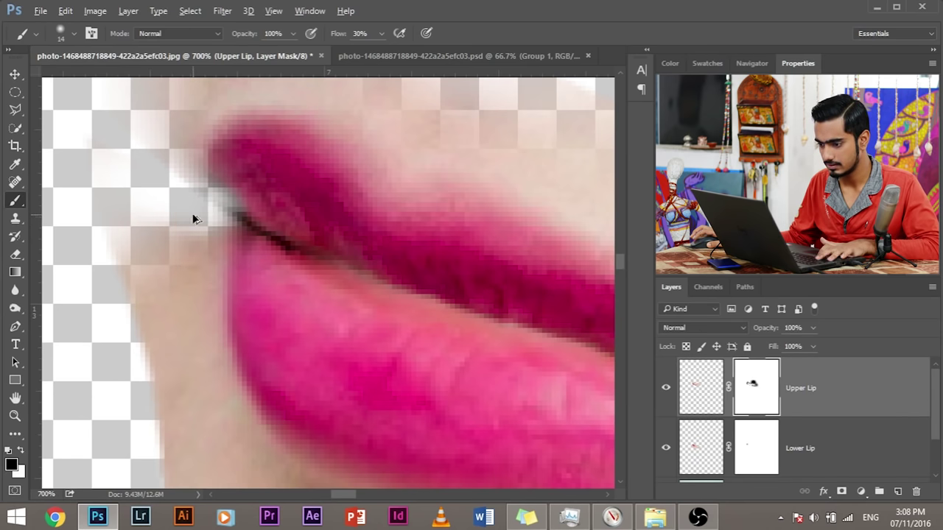
pyautogui.hotkey('ctrl', '2')
pyautogui.moveTo(209, 226)
pyautogui.mouseDown()
pyautogui.moveTo(181, 193)
pyautogui.moveTo(193, 199)
pyautogui.mouseUp()
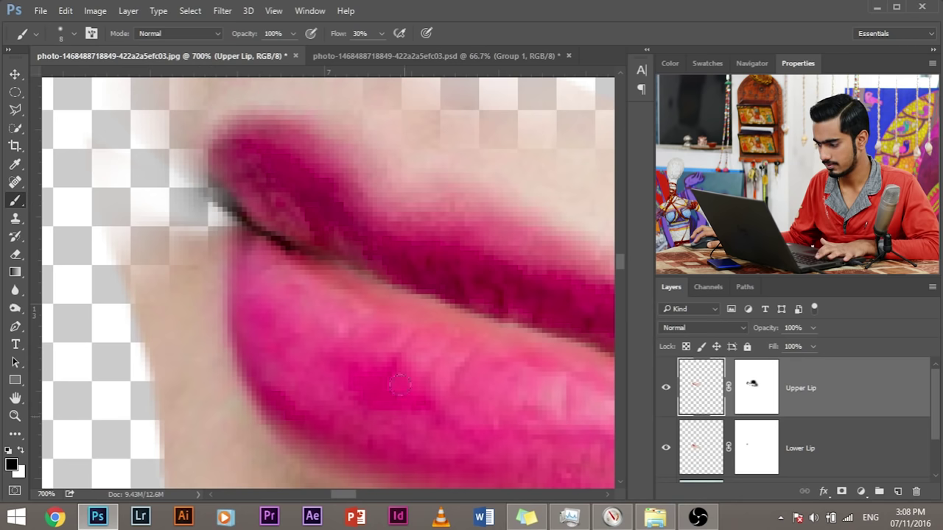
pyautogui.press('z')
pyautogui.click(755, 398)
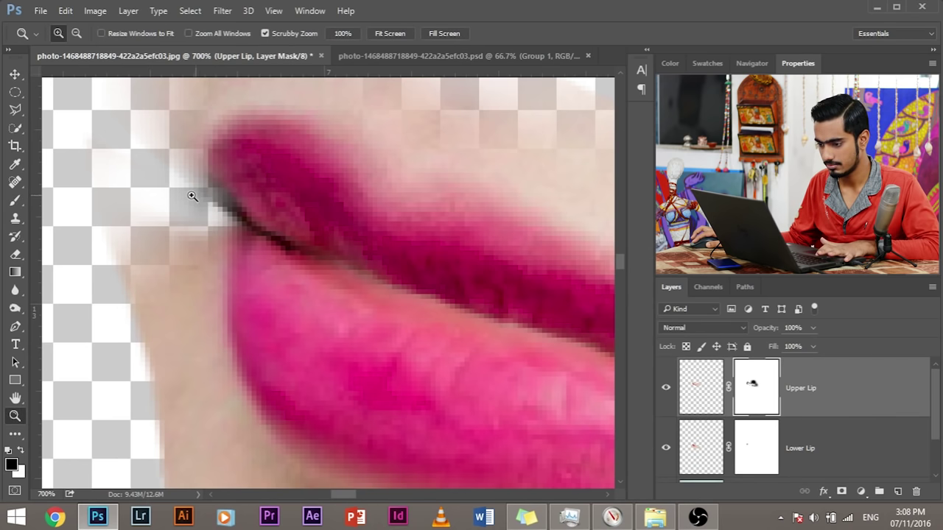
pyautogui.press('b')
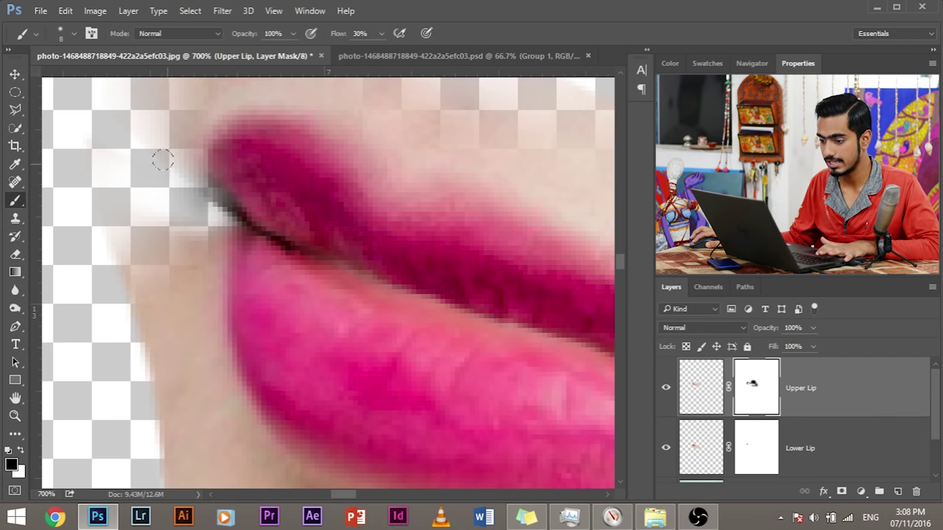
# Soften the Upper Lip mask at the left and right lip corners, then make white the painting colour
pyautogui.moveTo(163, 159); pyautogui.dragTo(230, 230)
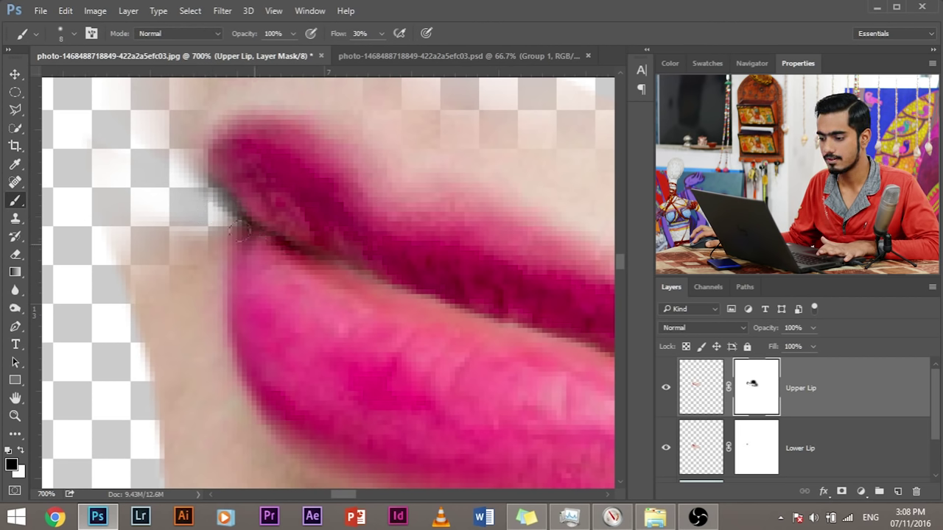
pyautogui.moveTo(223, 215)
pyautogui.mouseDown()
pyautogui.moveTo(204, 204)
pyautogui.moveTo(193, 229)
pyautogui.mouseUp()
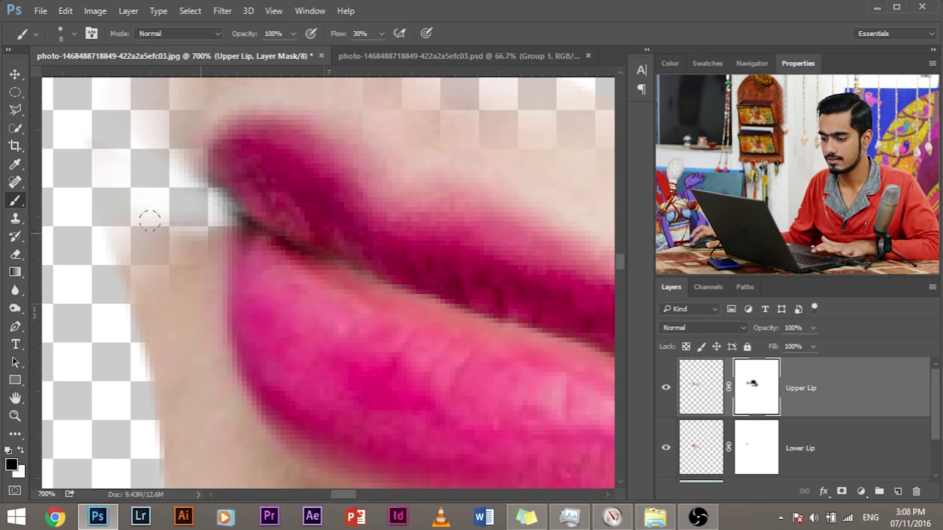
pyautogui.scroll(-3, 123, 210)
pyautogui.hscroll(10, 271, 224)
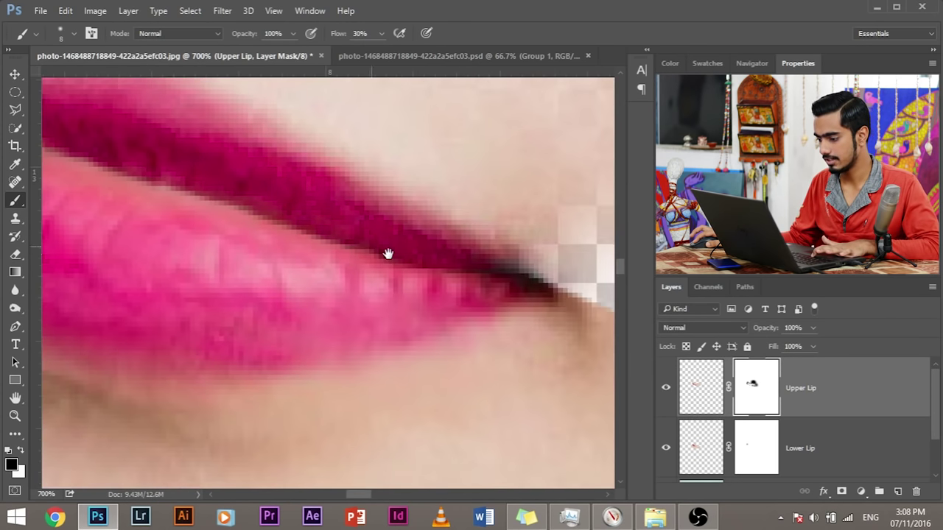
pyautogui.moveTo(398, 263)
pyautogui.mouseDown()
pyautogui.moveTo(448, 282)
pyautogui.moveTo(442, 275)
pyautogui.mouseUp()
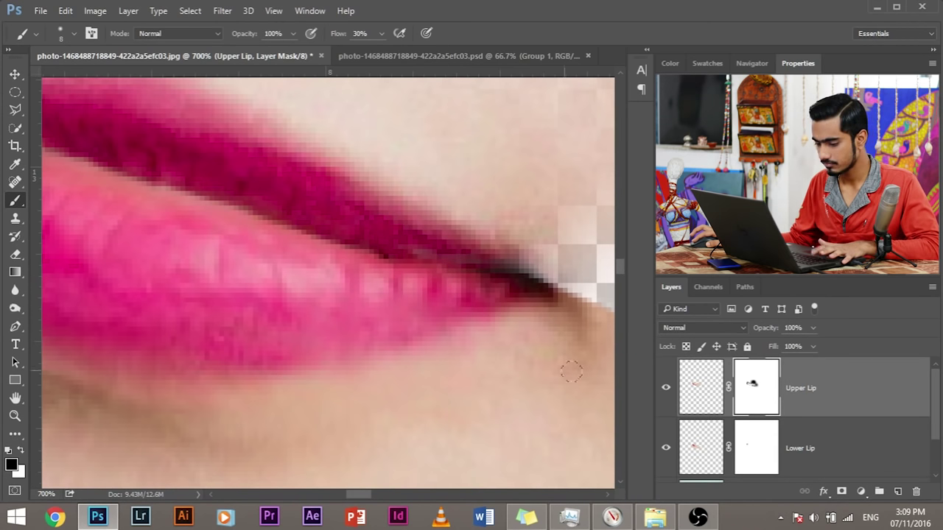
pyautogui.press('x')
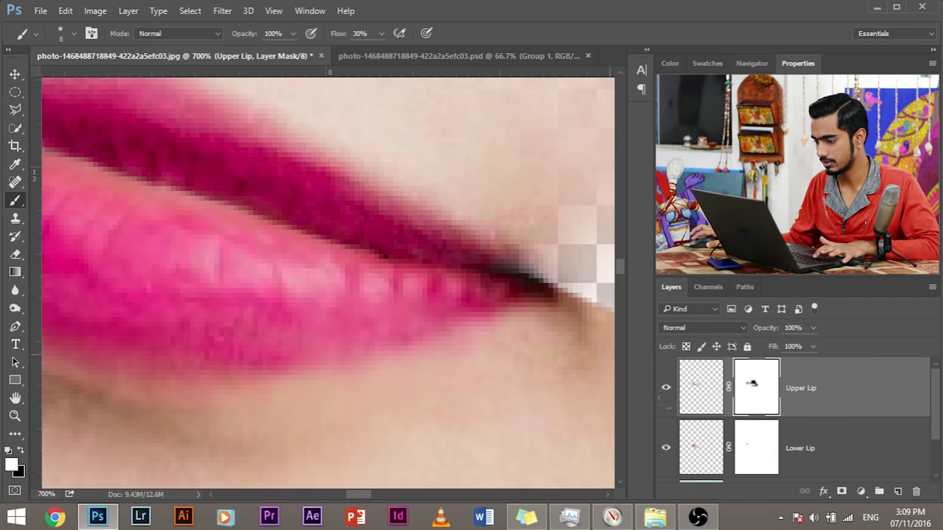
# With a 57 px brush, paint the Lower Lip mask to fade its jaw and chin edges
pyautogui.moveTo(323, 333); pyautogui.dragTo(439, 396)
pyautogui.scroll(-1, 439, 396)
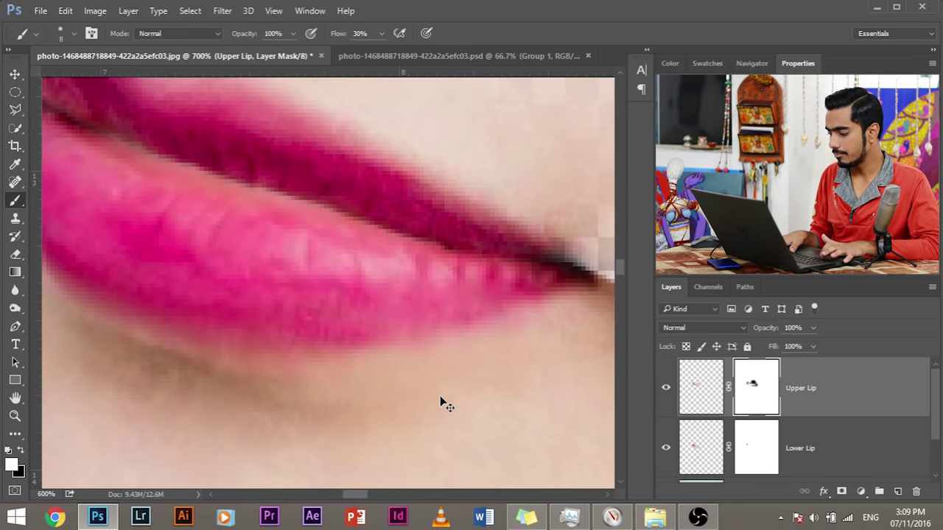
pyautogui.scroll(-4, 441, 397)
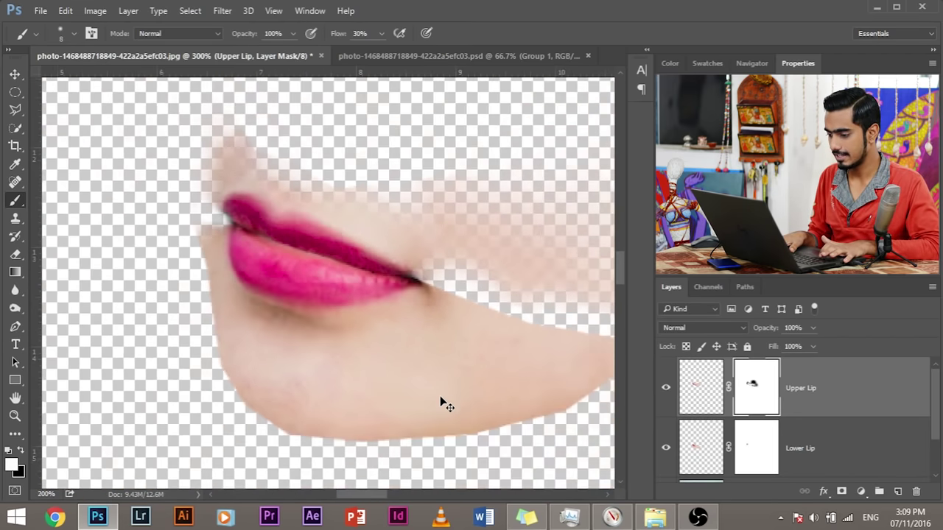
pyautogui.click(756, 447)
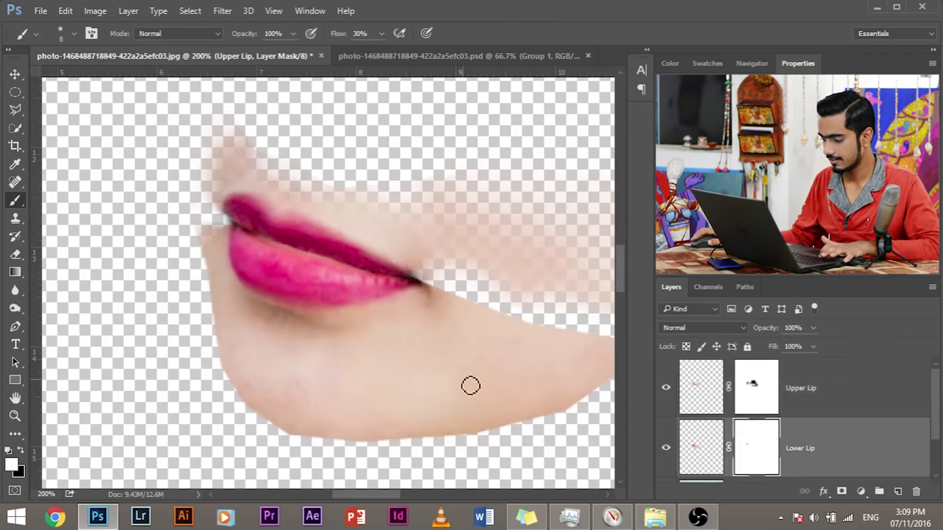
pyautogui.moveTo(168, 357)
pyautogui.mouseDown()
pyautogui.moveTo(204, 359)
pyautogui.moveTo(165, 255)
pyautogui.mouseUp()
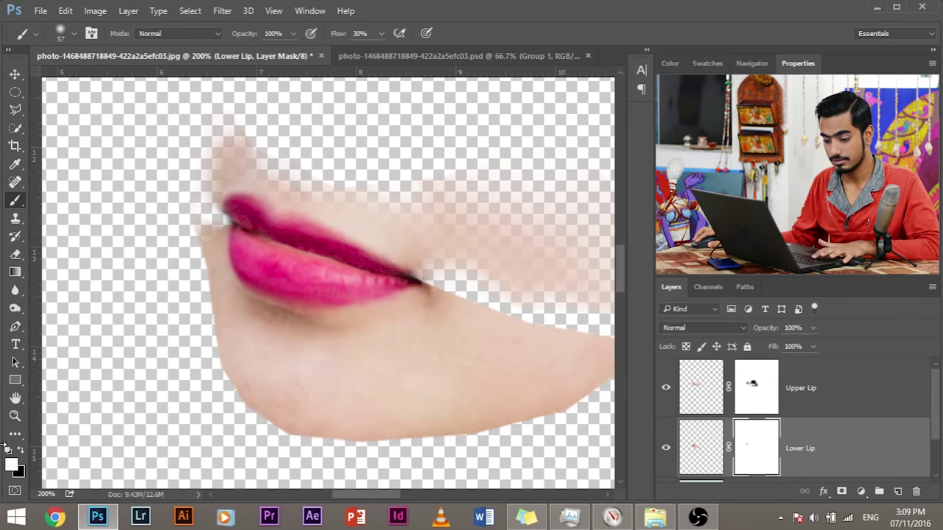
pyautogui.moveTo(160, 256)
pyautogui.mouseDown()
pyautogui.moveTo(212, 363)
pyautogui.moveTo(205, 375)
pyautogui.moveTo(247, 411)
pyautogui.moveTo(295, 408)
pyautogui.moveTo(294, 398)
pyautogui.moveTo(379, 430)
pyautogui.moveTo(481, 406)
pyautogui.moveTo(377, 425)
pyautogui.moveTo(506, 410)
pyautogui.moveTo(541, 389)
pyautogui.moveTo(523, 388)
pyautogui.moveTo(611, 343)
pyautogui.moveTo(591, 322)
pyautogui.moveTo(512, 298)
pyautogui.moveTo(539, 324)
pyautogui.moveTo(423, 254)
pyautogui.moveTo(441, 268)
pyautogui.mouseUp()
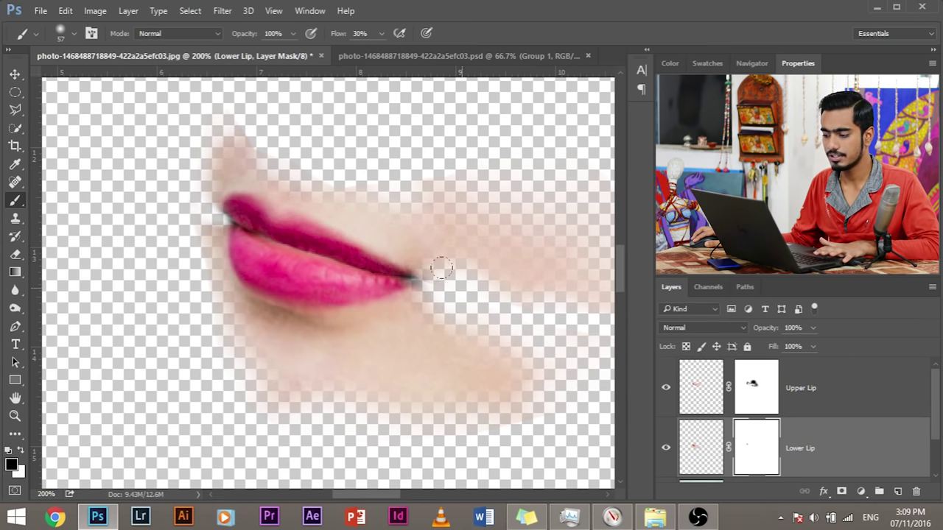
pyautogui.scroll(-2, 703, 414)
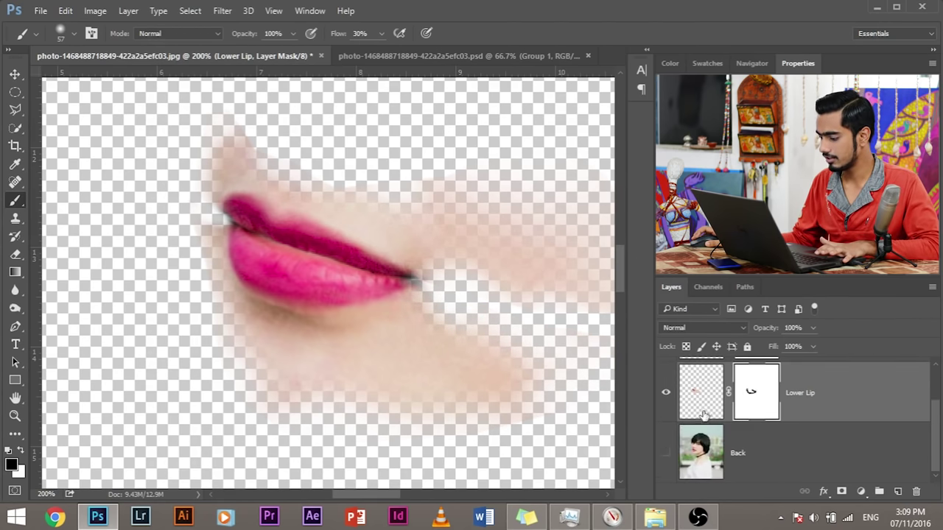
# Show the Back layer and toggle Lower Lip off and on to compare
pyautogui.click(666, 454)
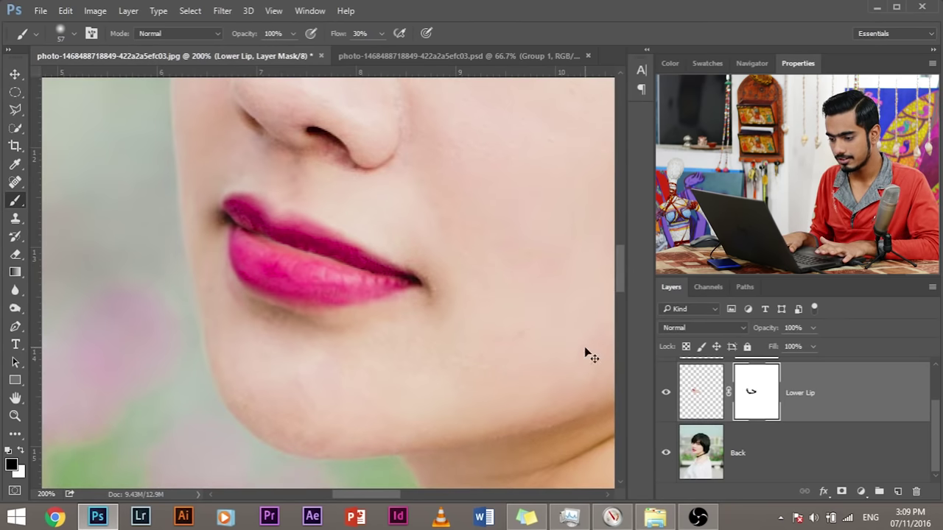
pyautogui.hotkey('ctrl', '-')
pyautogui.hotkey('ctrl', '+')
pyautogui.hotkey('ctrl', '+')
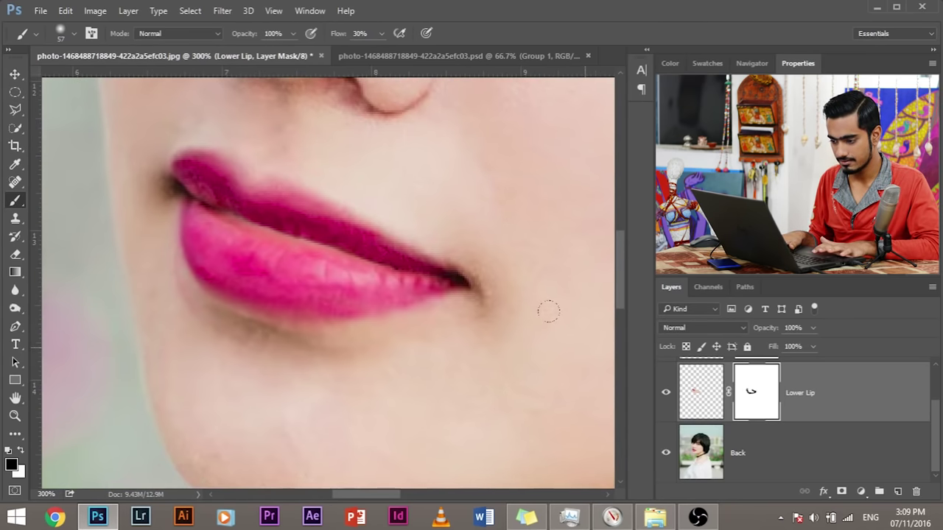
pyautogui.click(666, 393)
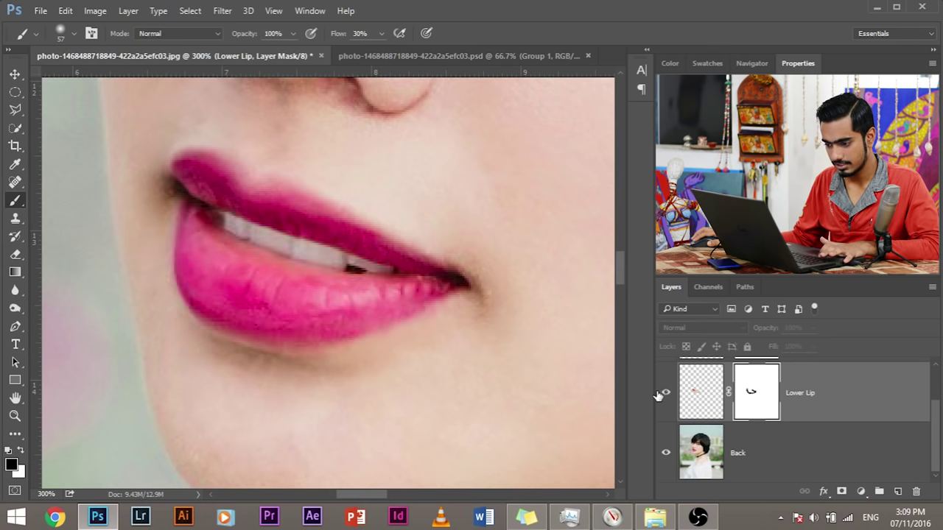
pyautogui.click(666, 394)
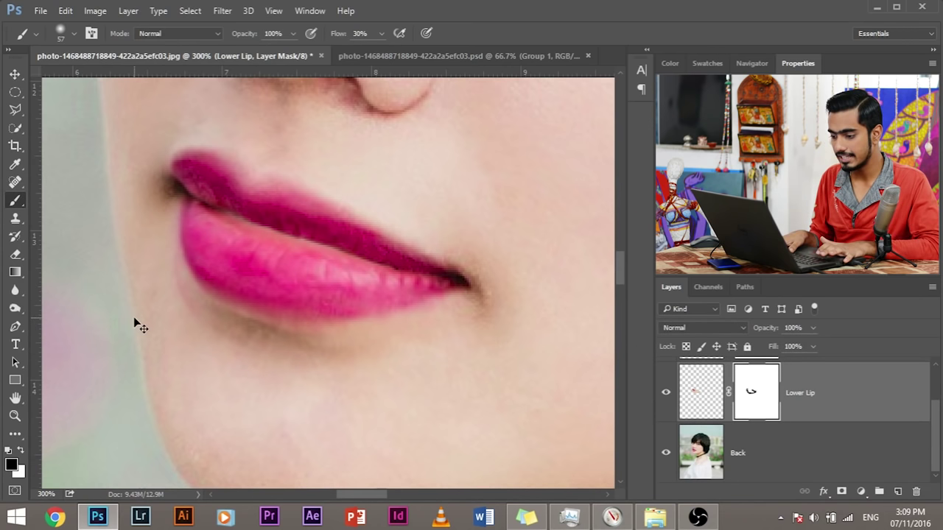
# Inspect the lips up close, make white the painting colour, and zoom out to the whole face
pyautogui.hotkey('ctrl', '+')
pyautogui.moveTo(126, 301); pyautogui.dragTo(166, 287)
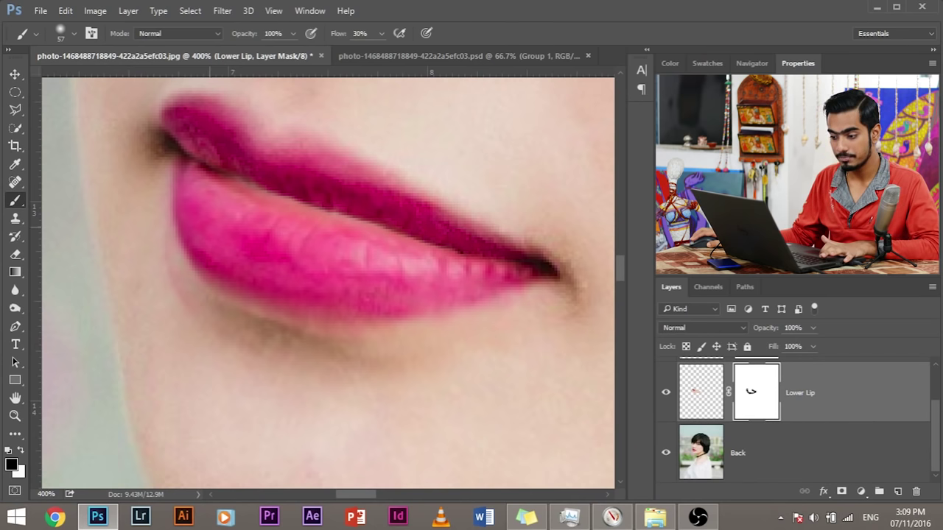
pyautogui.click(20, 450)
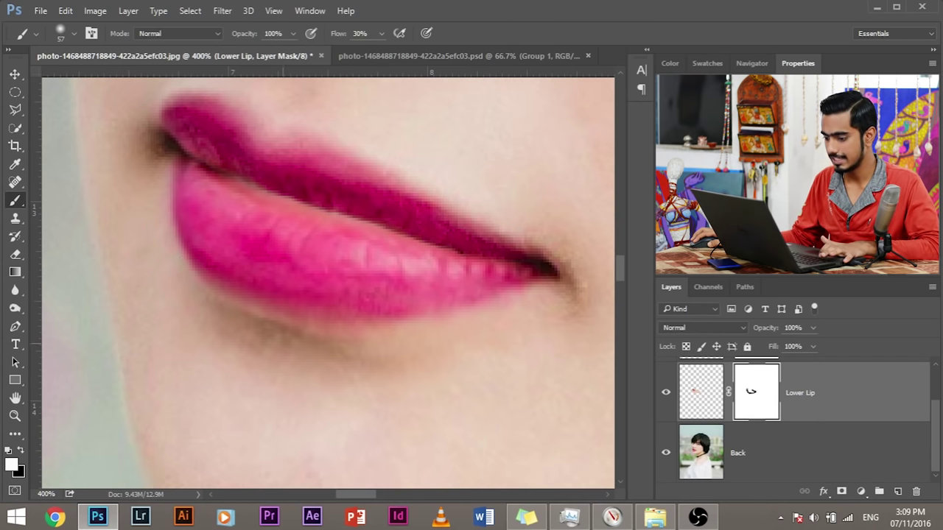
pyautogui.hotkey('ctrl', '-')
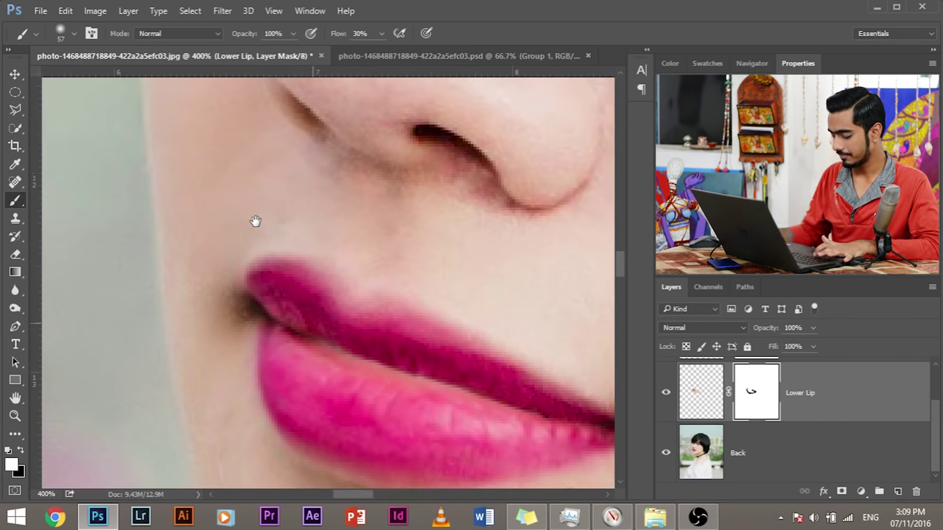
pyautogui.scroll(3, 257, 221)
pyautogui.hotkey('ctrl', '-')
pyautogui.hotkey('ctrl', '-')
pyautogui.hotkey('ctrl', '-')
pyautogui.hotkey('ctrl', '-')
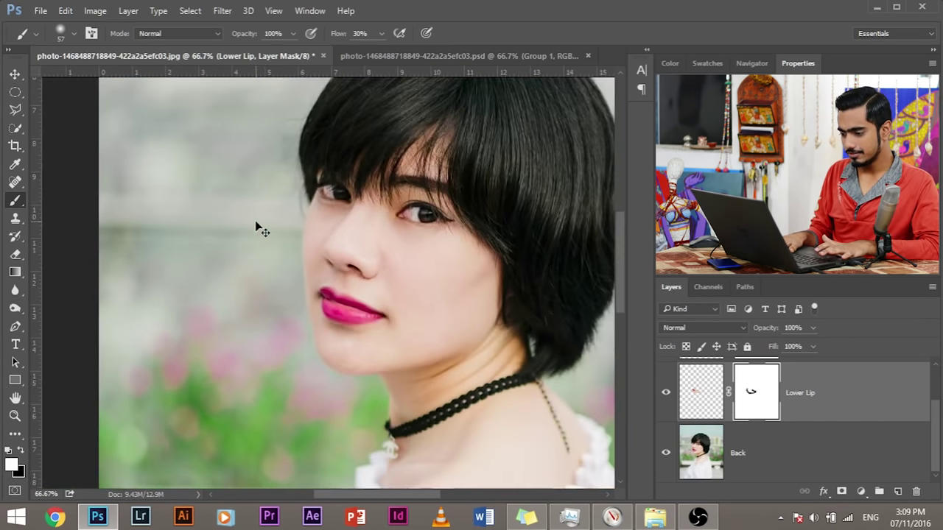
# Zoom out to 33.3%, select Upper Lip and Lower Lip, and press Ctrl+G to group them into Group 1
pyautogui.hotkey('ctrl', '-')
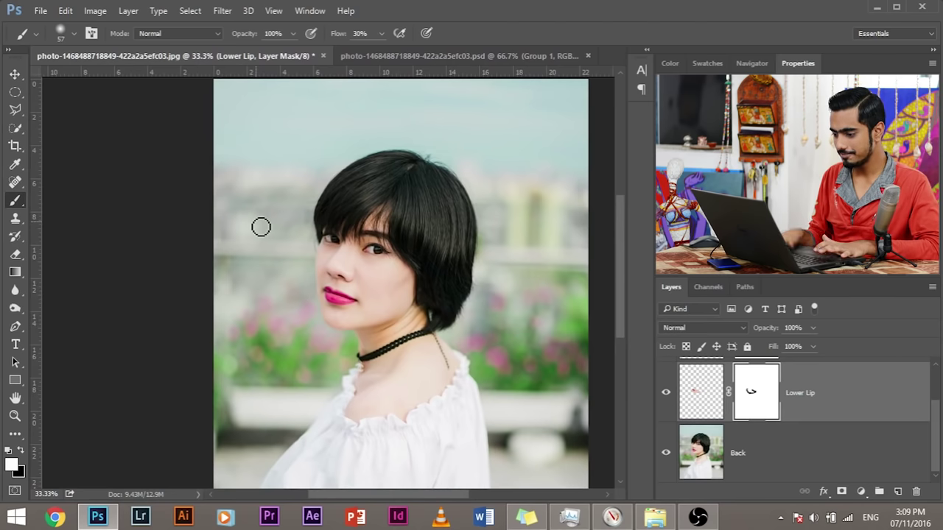
pyautogui.scroll(1, 750, 430)
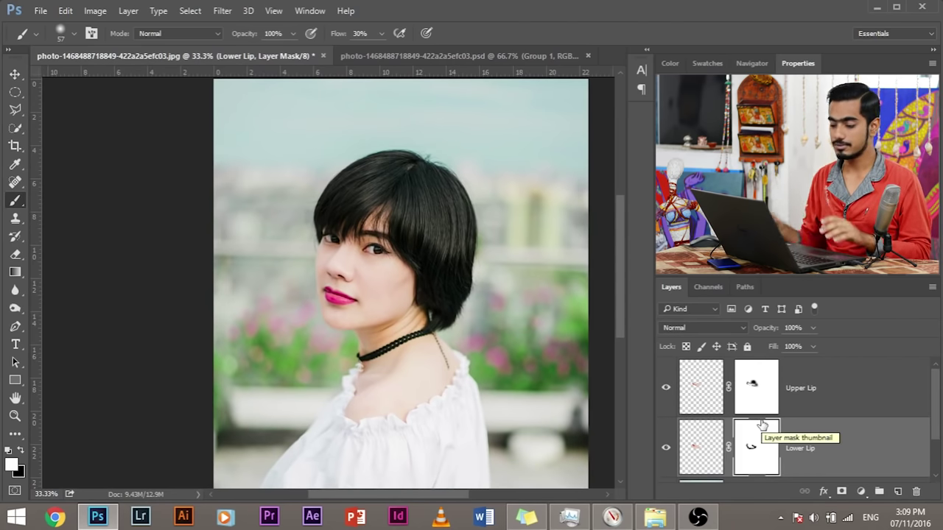
pyautogui.click(820, 408)
pyautogui.keyDown('ctrl'); pyautogui.click(823, 431); pyautogui.keyUp('ctrl')
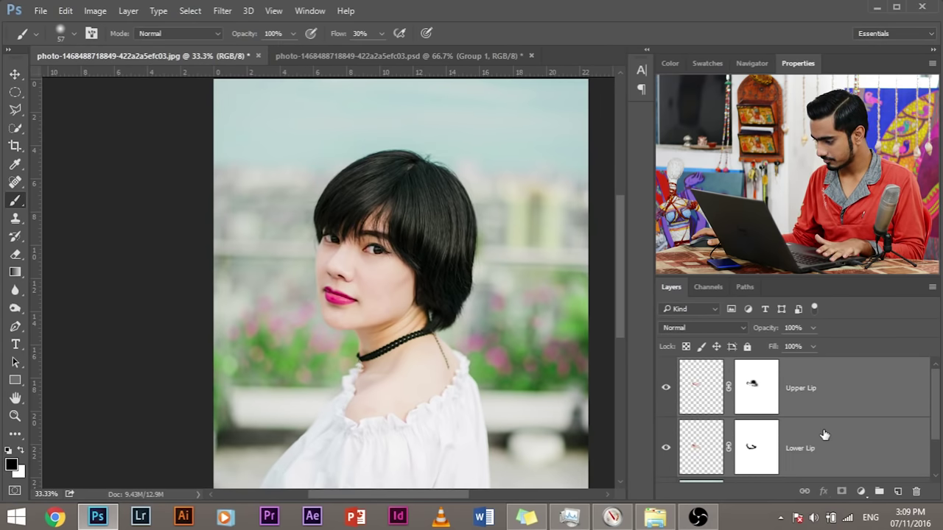
pyautogui.hotkey('ctrl', 'g')
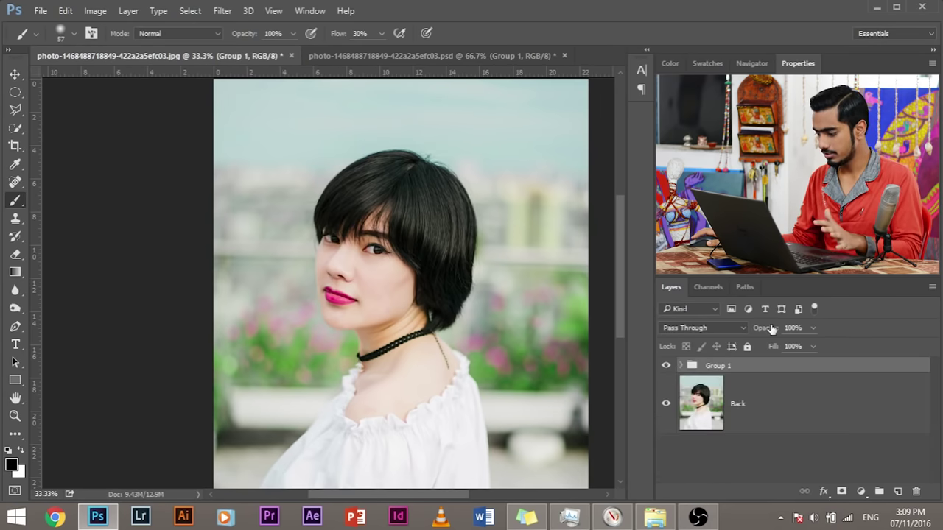
pyautogui.click(665, 366)
pyautogui.click(665, 366)
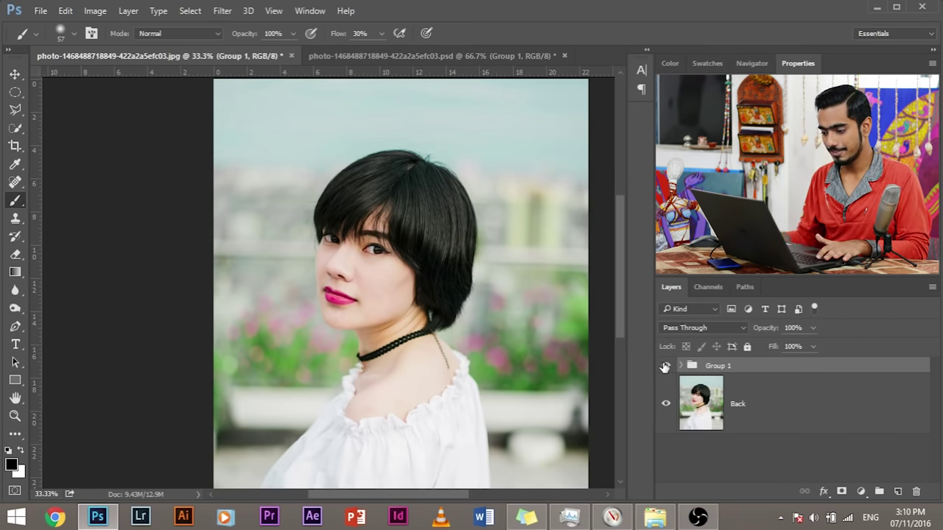